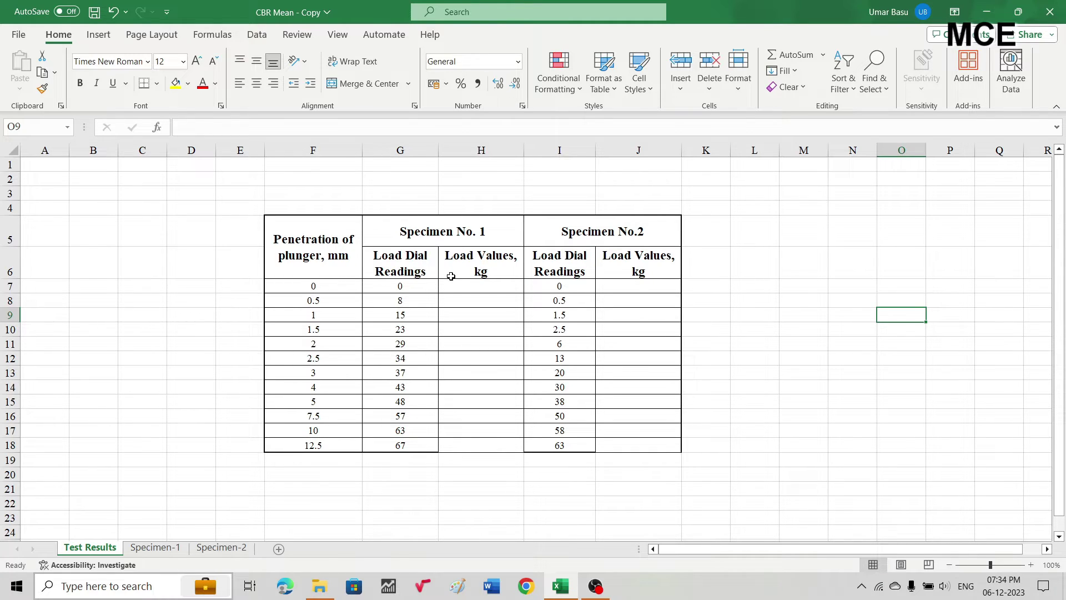
Enter the formula =G7*190/100 in H7 to compute Specimen No. 1's first load value from its dial reading.
left_click(467, 287)
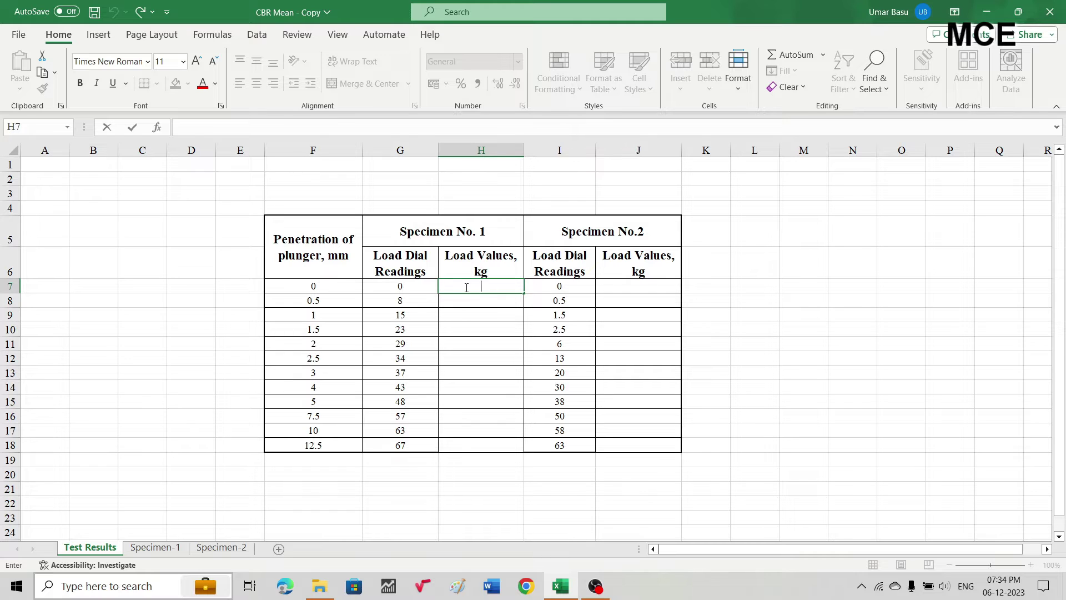
type("=")
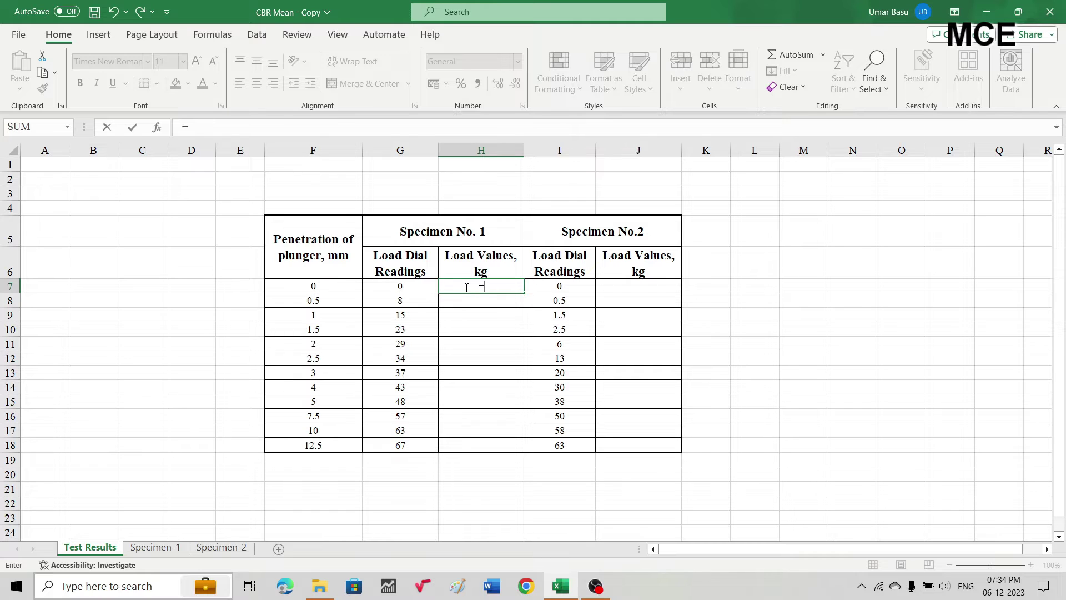
left_click(398, 287)
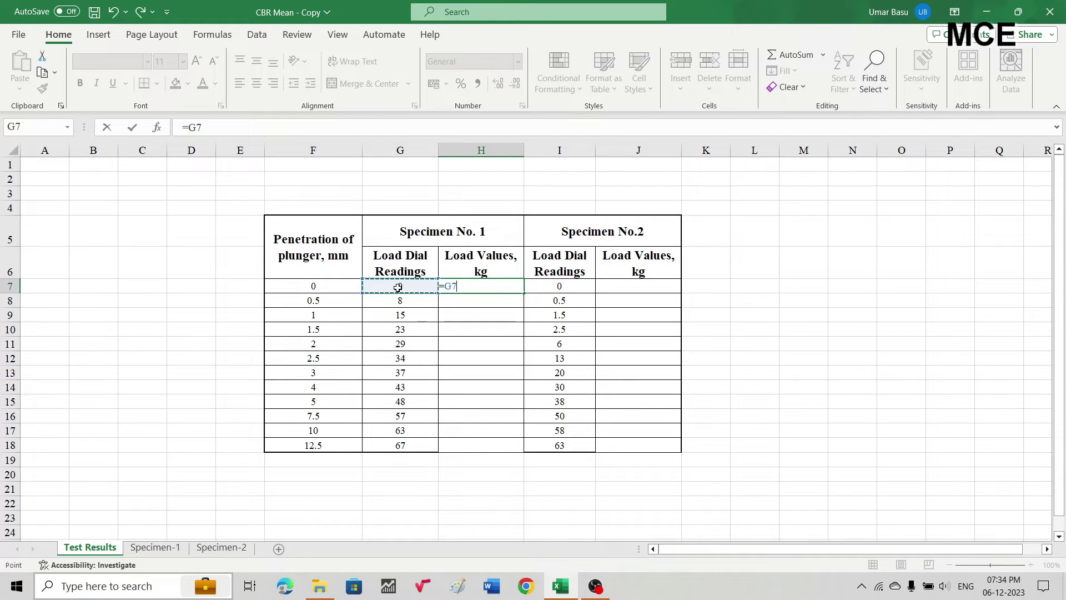
type("*190")
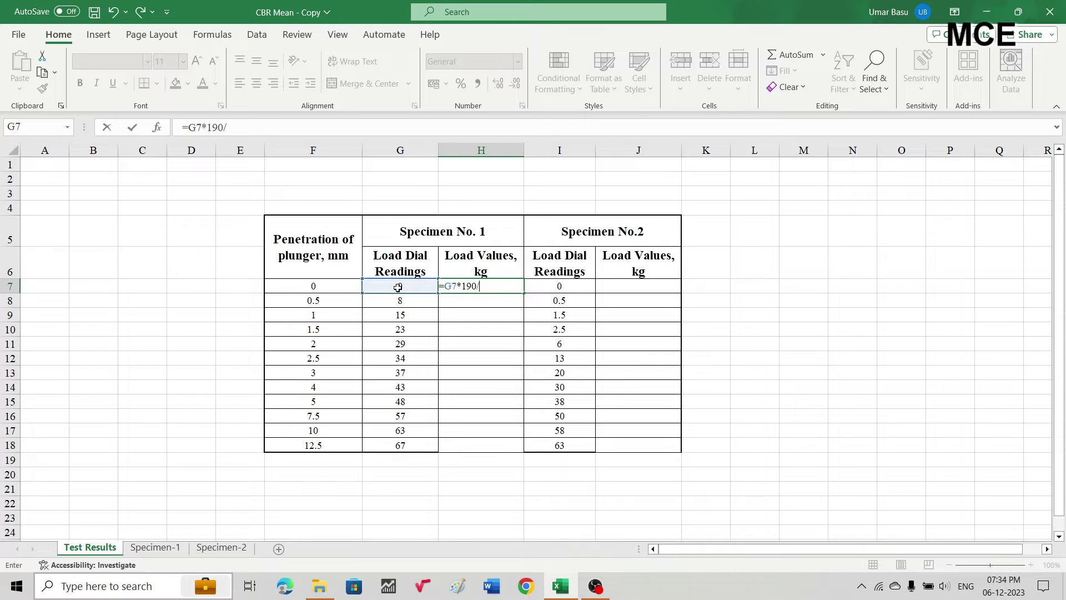
type("/100")
key("Return")
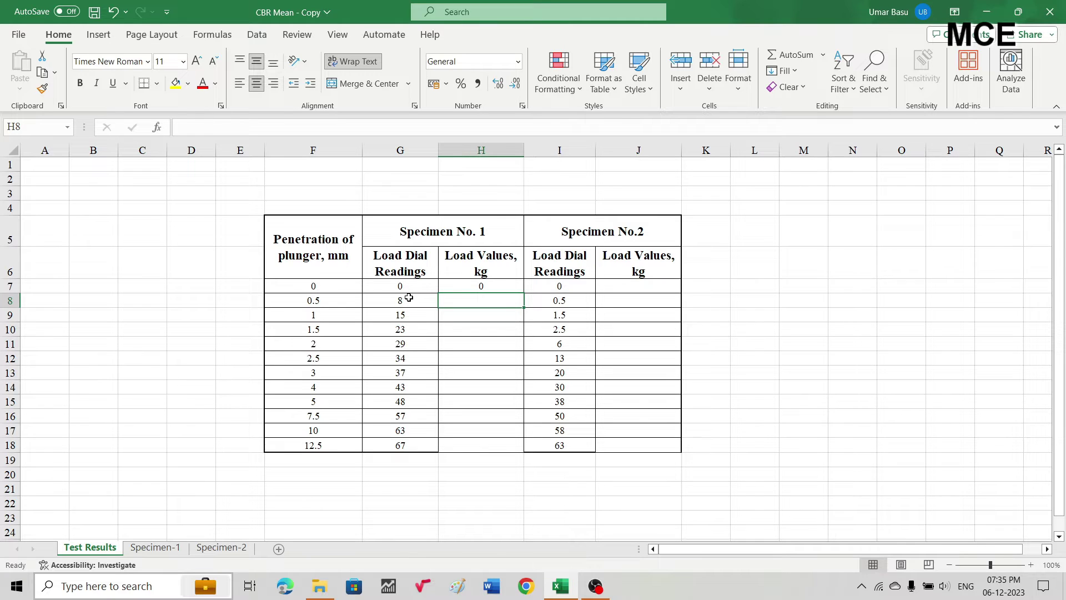
Copy the H7 load formula down through H18 for all Specimen No. 1 dial readings.
left_click(483, 286)
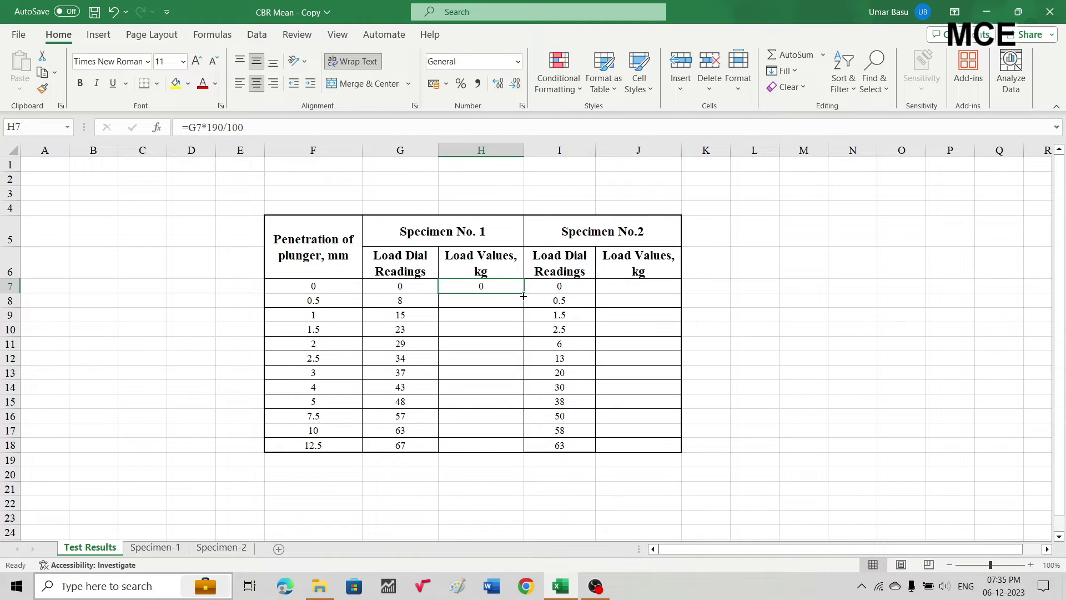
left_click_drag(523, 294, 522, 451)
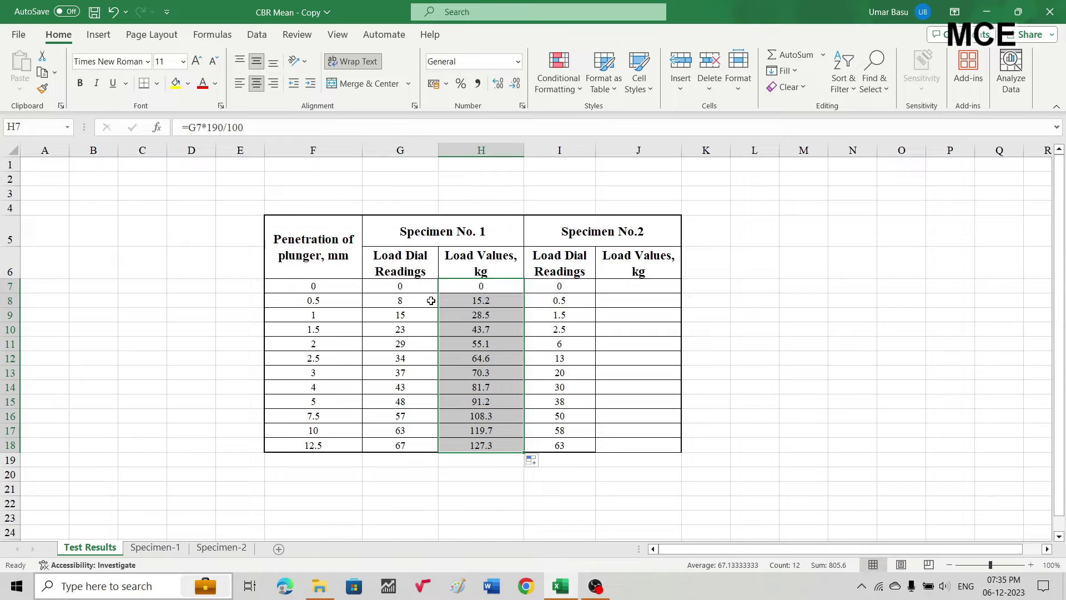
left_click(712, 300)
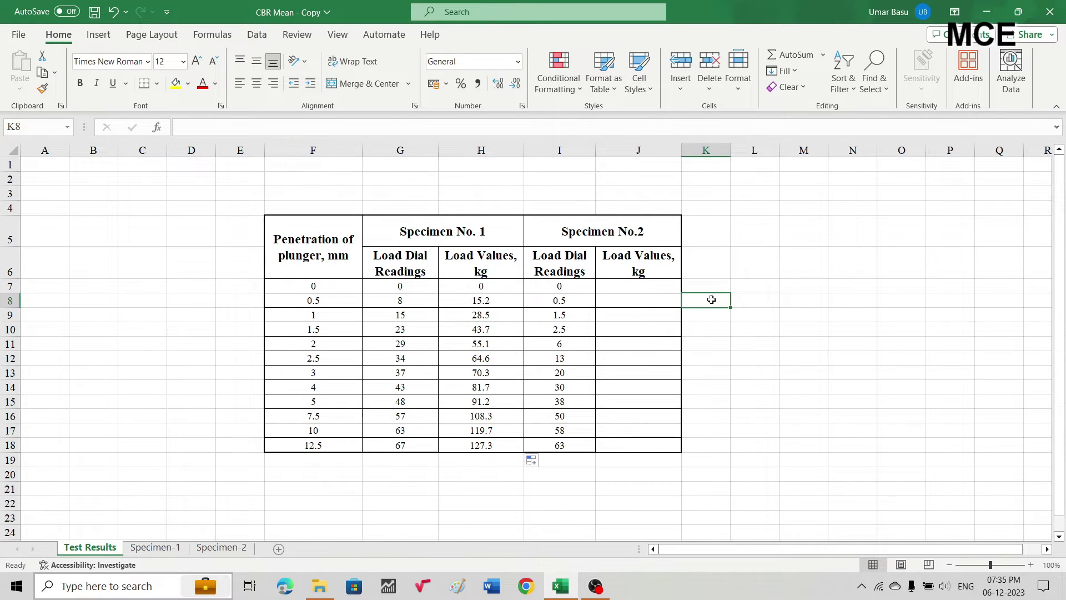
Enter the formula =I7*190/100 in J7 to compute Specimen No. 2's first load value.
double_click(624, 284)
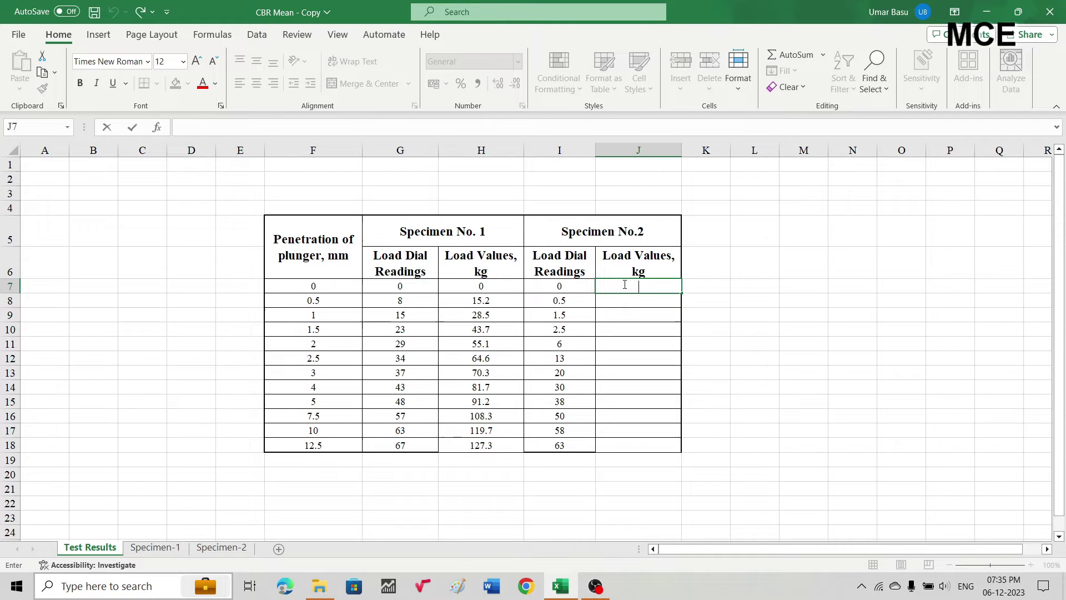
type("=")
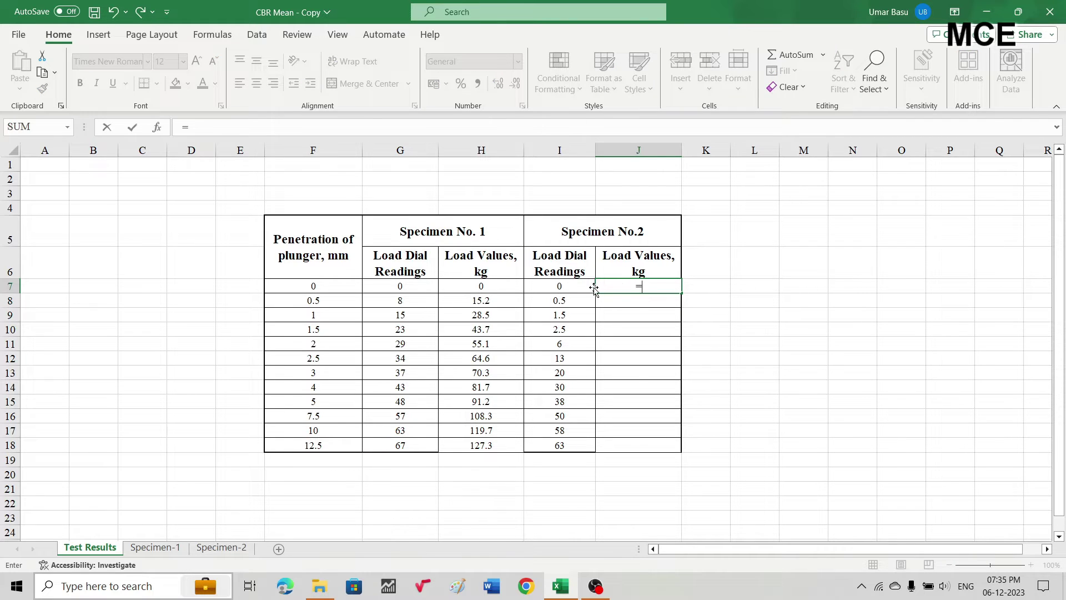
left_click(559, 287)
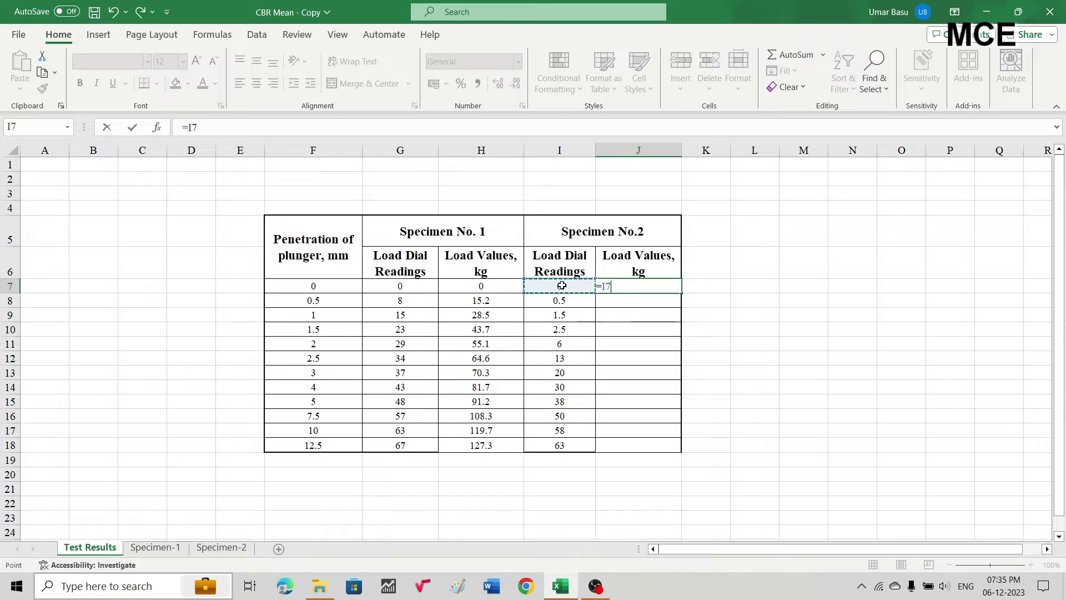
type("*190")
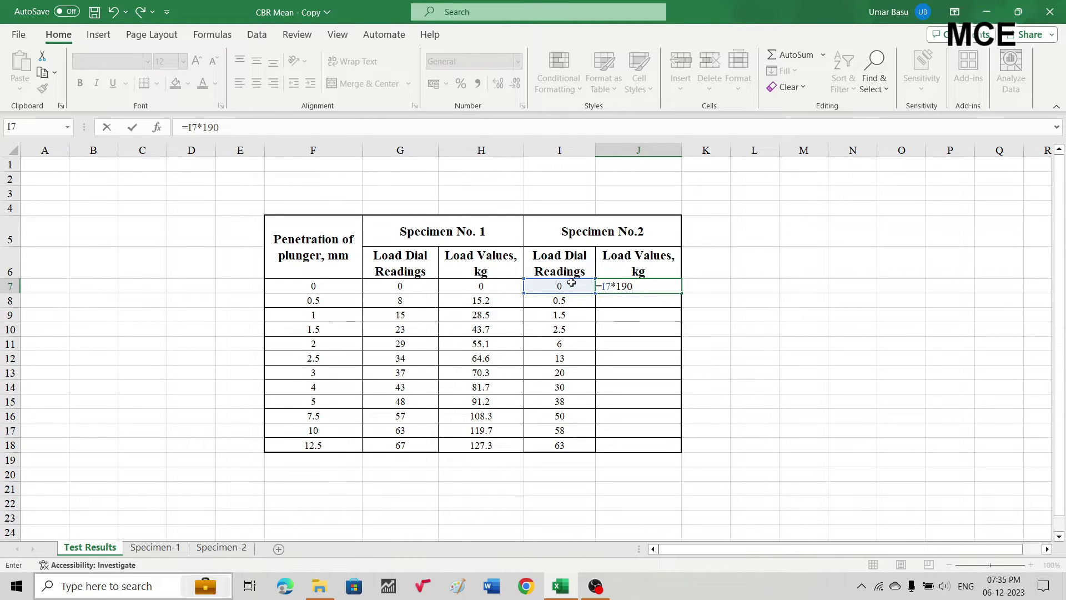
type("/100")
key("Return")
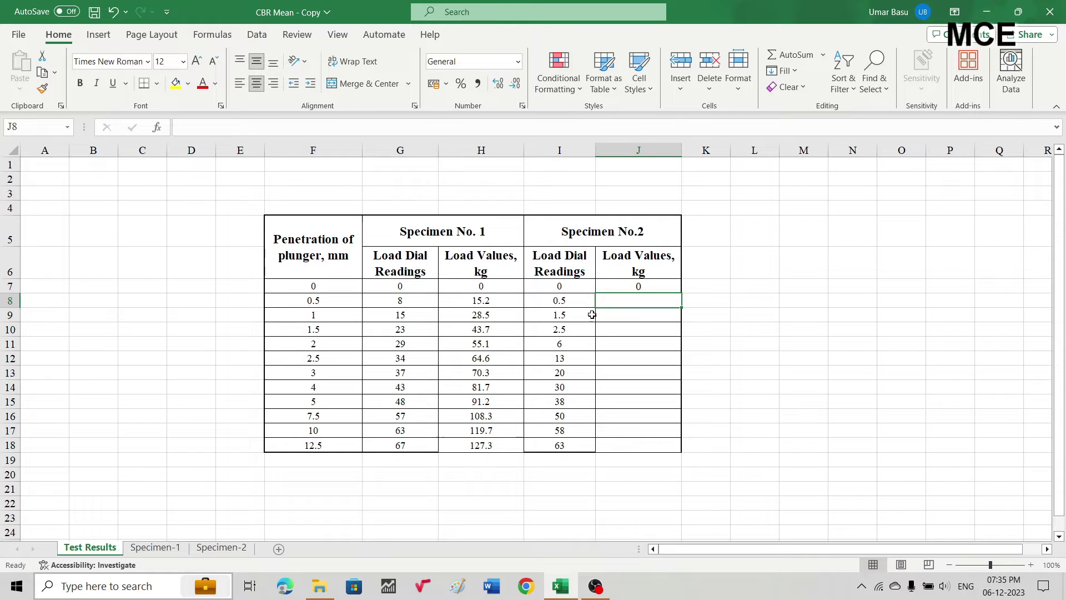
Copy the J7 load formula down through J18 for all Specimen No. 2 dial readings.
left_click(636, 285)
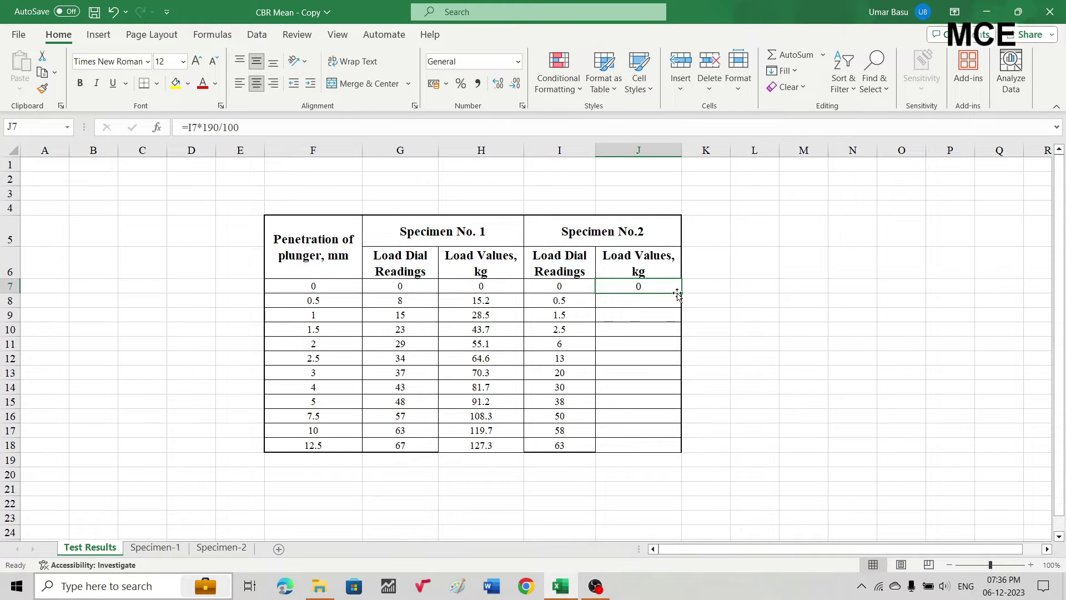
left_click_drag(680, 292, 667, 451)
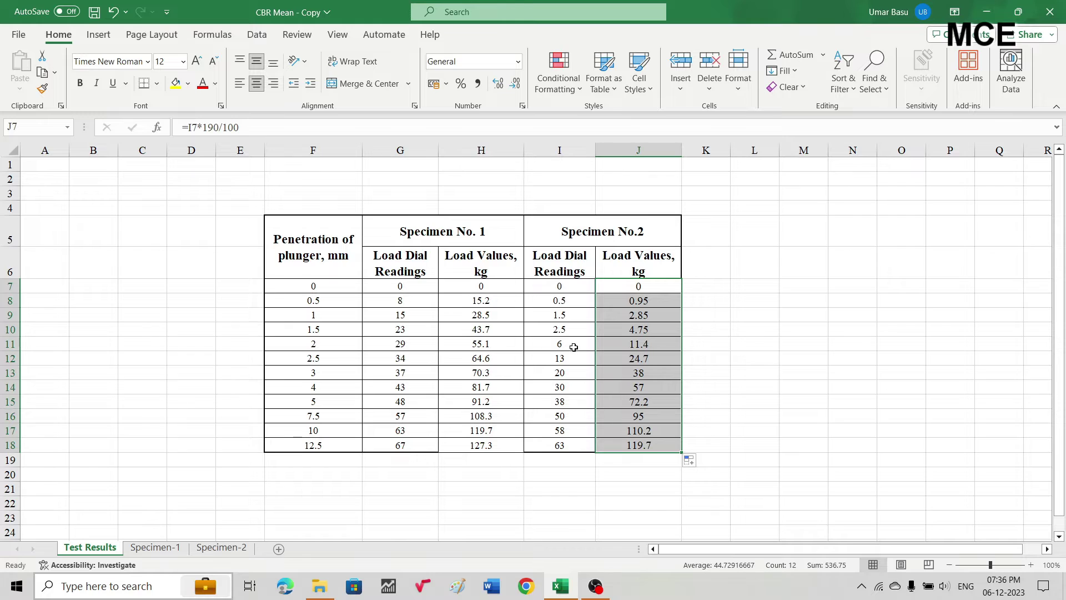
left_click(729, 356)
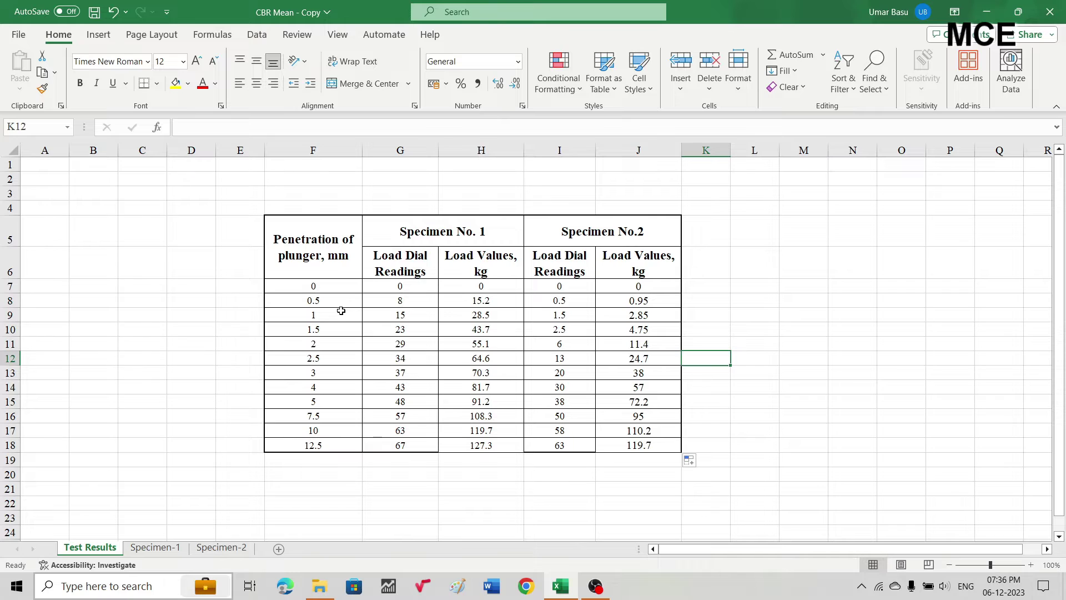
On the Specimen-1 sheet, insert a scatter chart with smooth lines and markers from the penetration and load data in E5:F16.
key("ctrl+Page_Down")
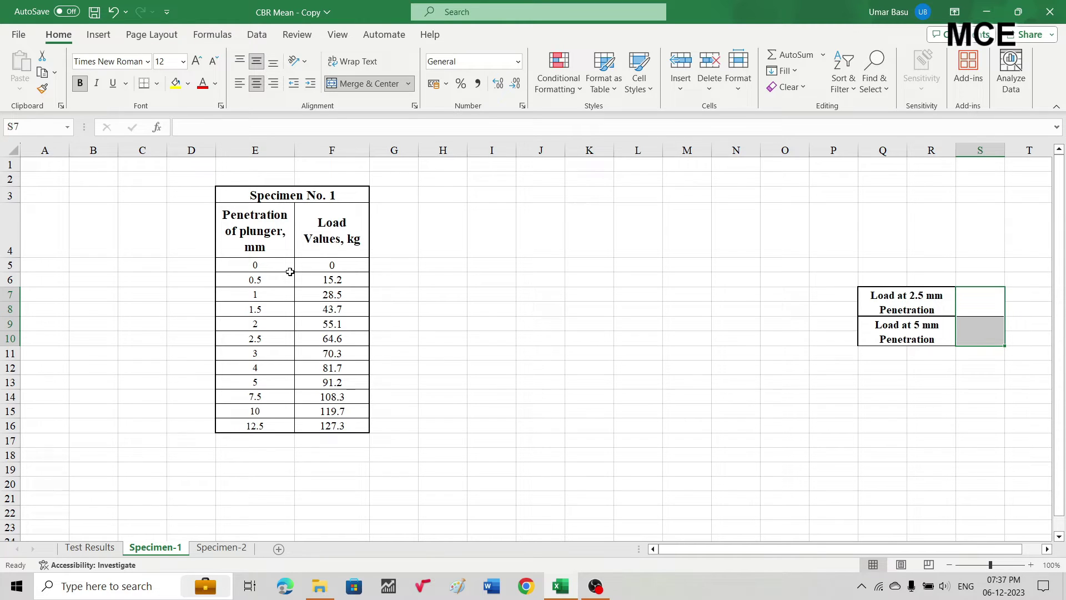
left_click_drag(353, 428, 249, 268)
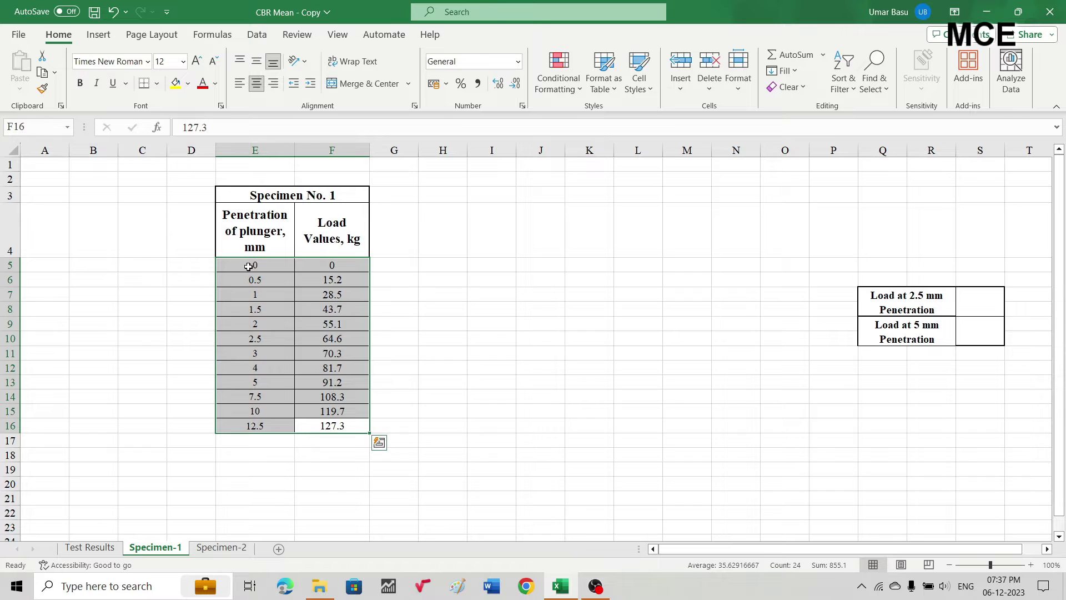
left_click(98, 34)
left_click(425, 87)
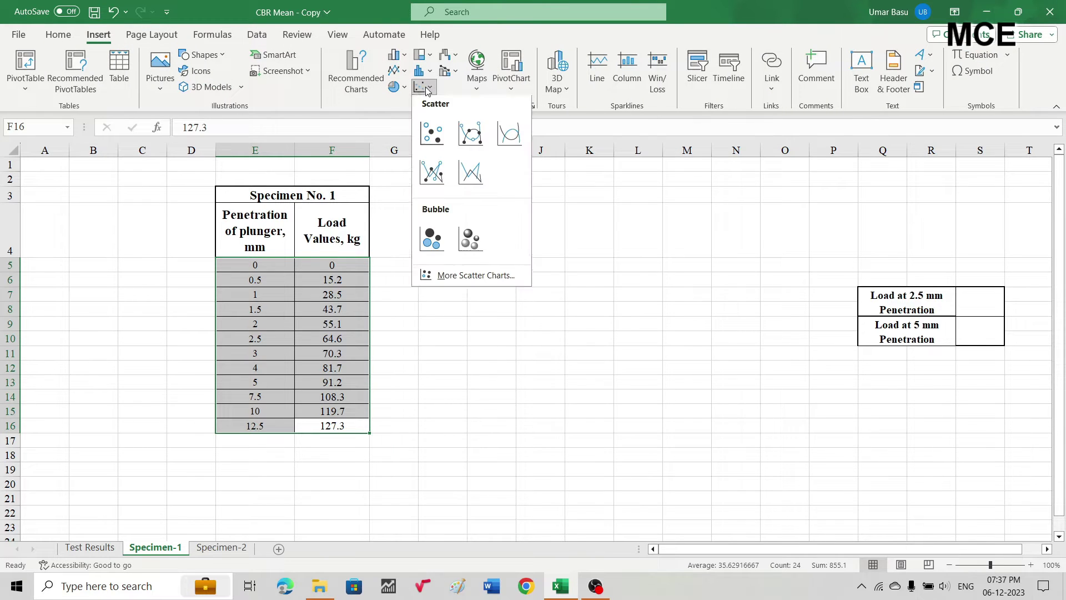
left_click(466, 137)
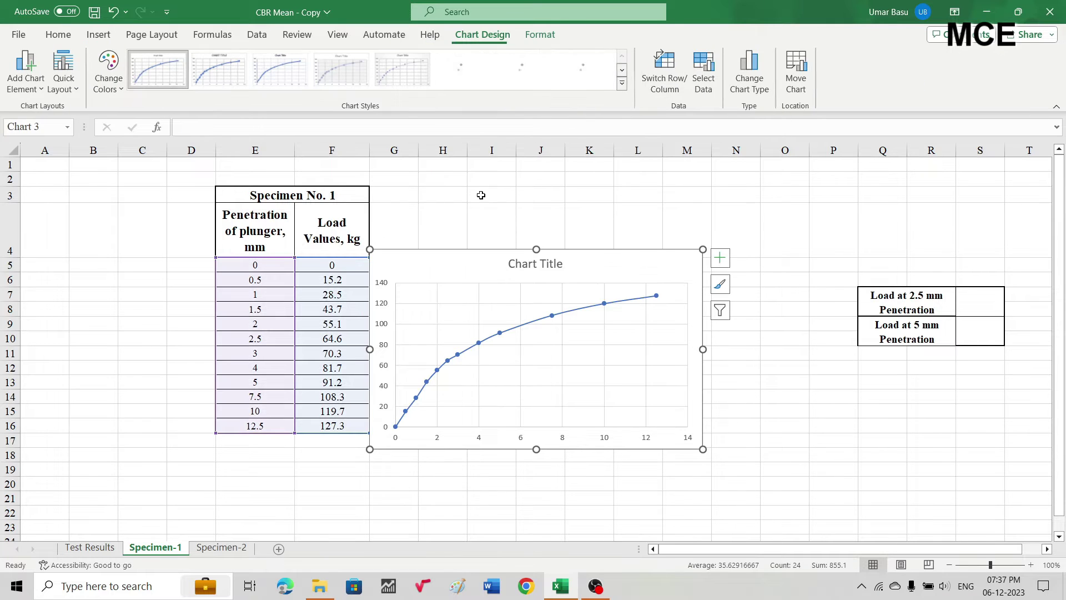
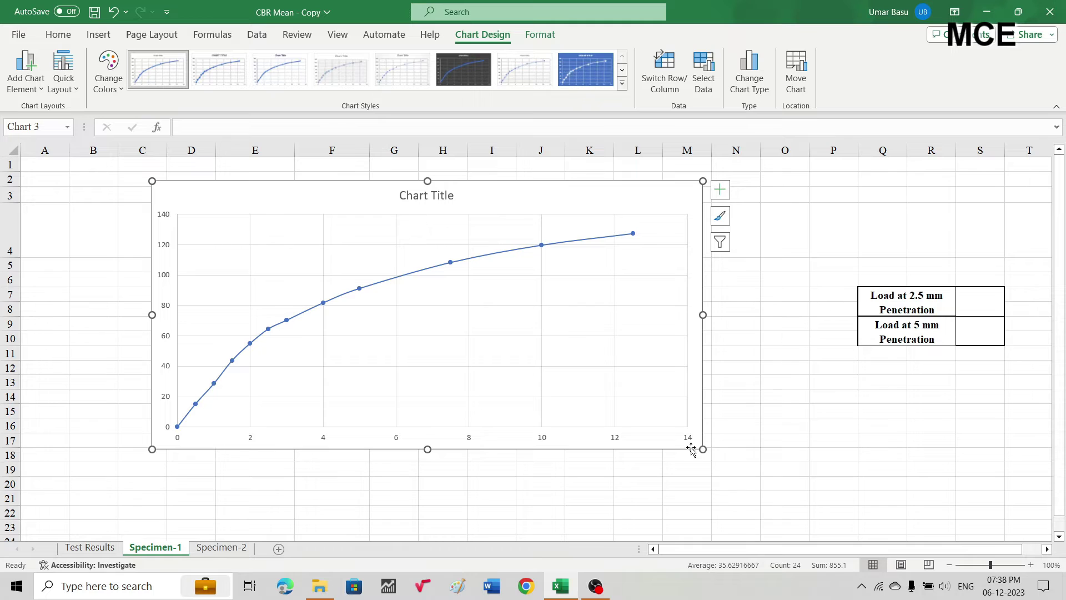
Enlarge the load-penetration chart and delete its chart title.
left_click_drag(703, 449, 739, 491)
left_click(443, 198)
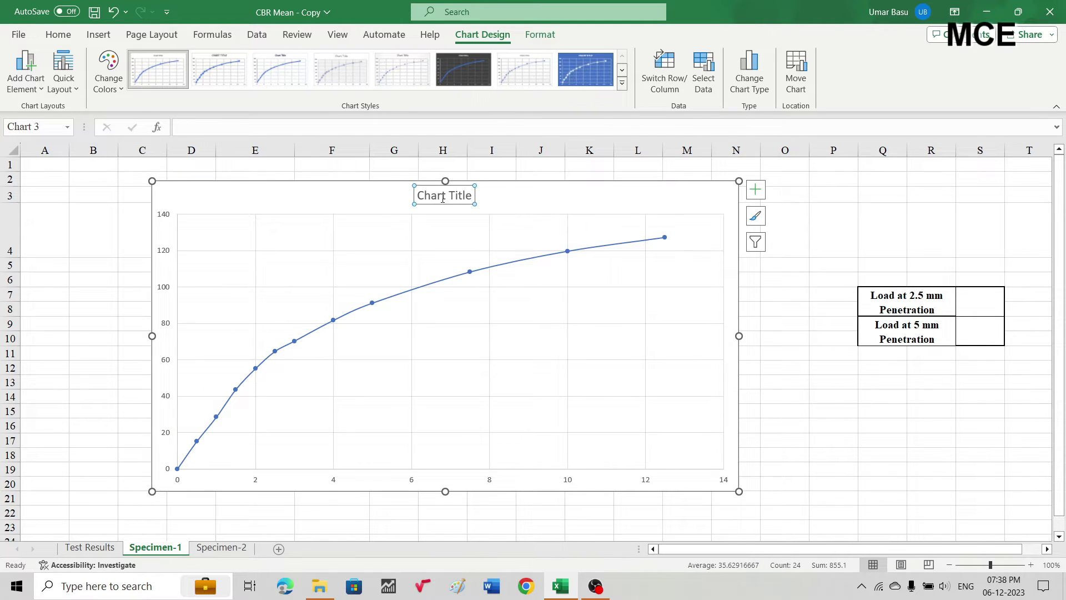
key("Delete")
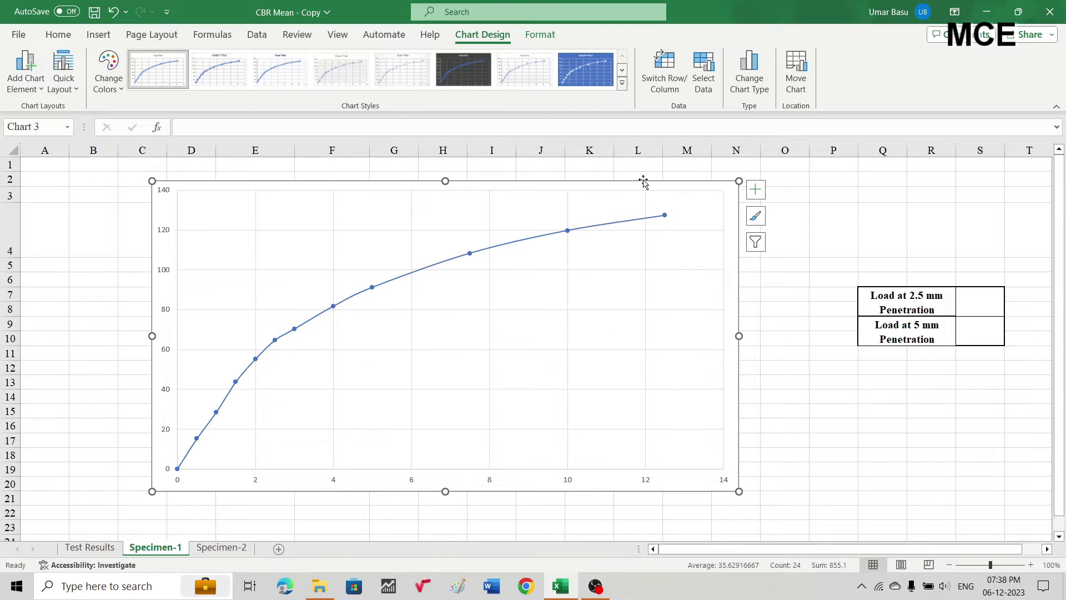
Add axis titles to the chart and name the horizontal axis "Penetration, mm".
left_click(754, 190)
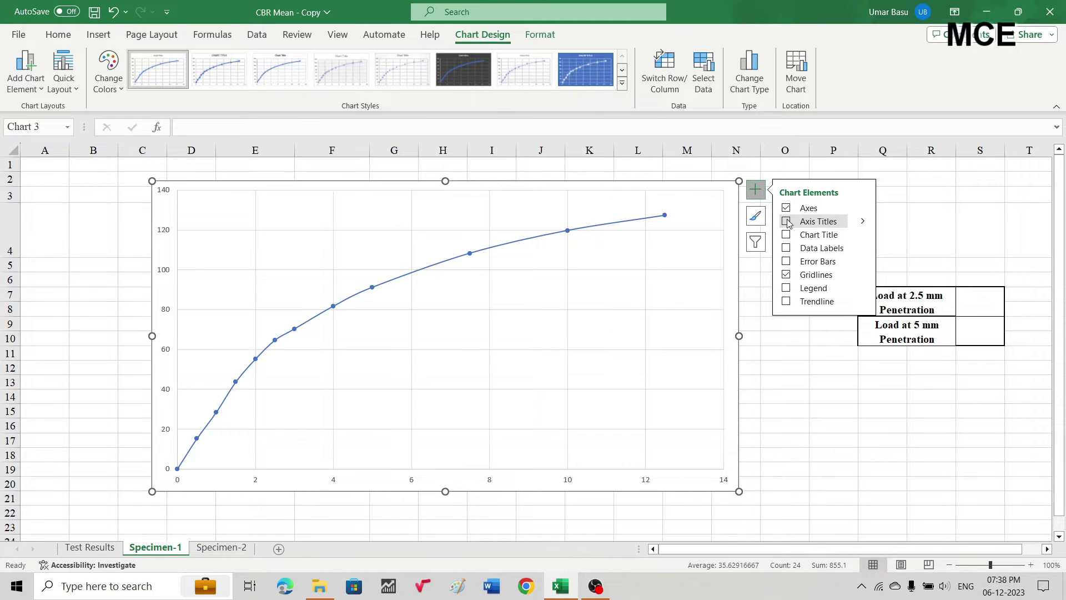
left_click(786, 221)
left_click(468, 472)
double_click(469, 472)
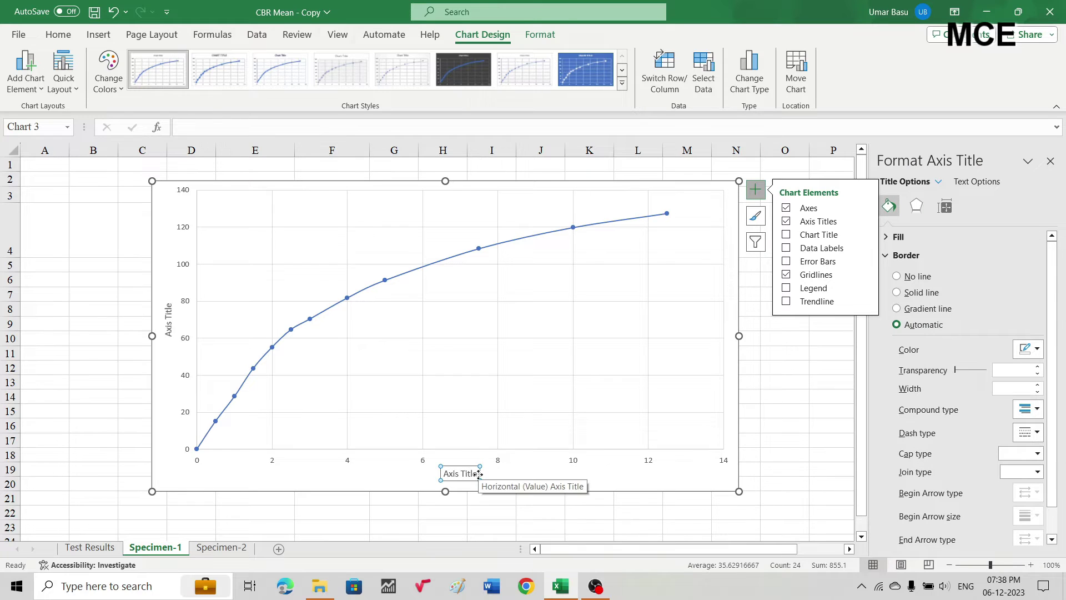
left_click_drag(478, 476, 432, 473)
type("Pe")
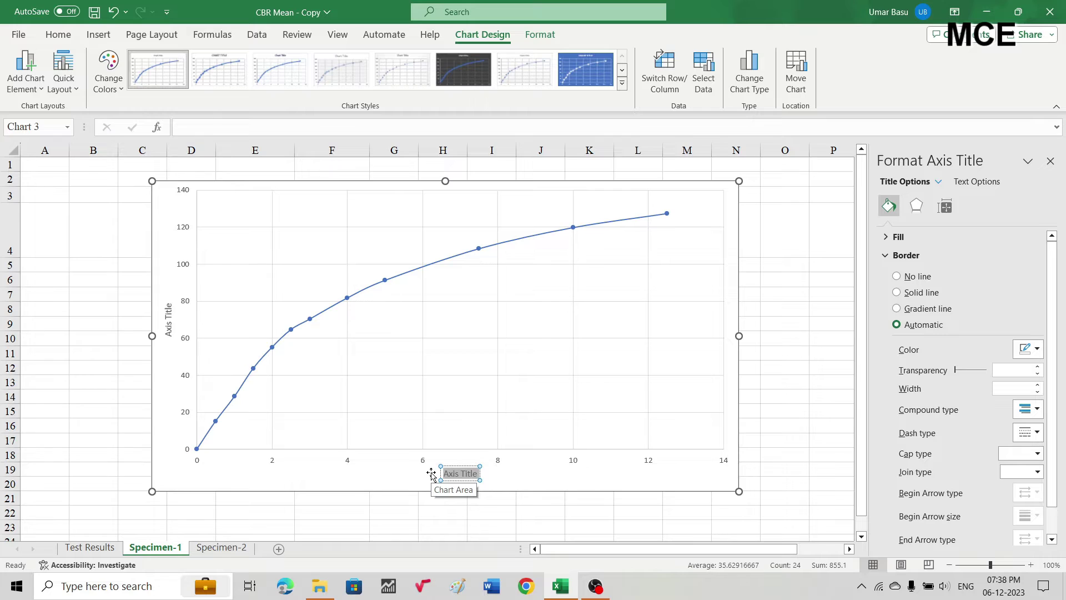
type("n")
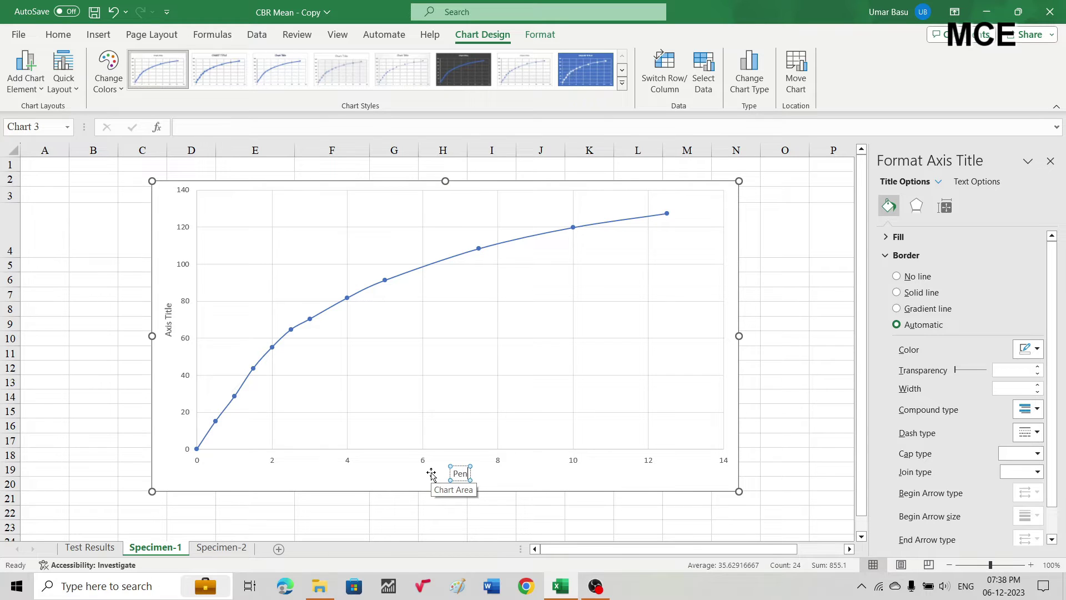
type("etration, mm")
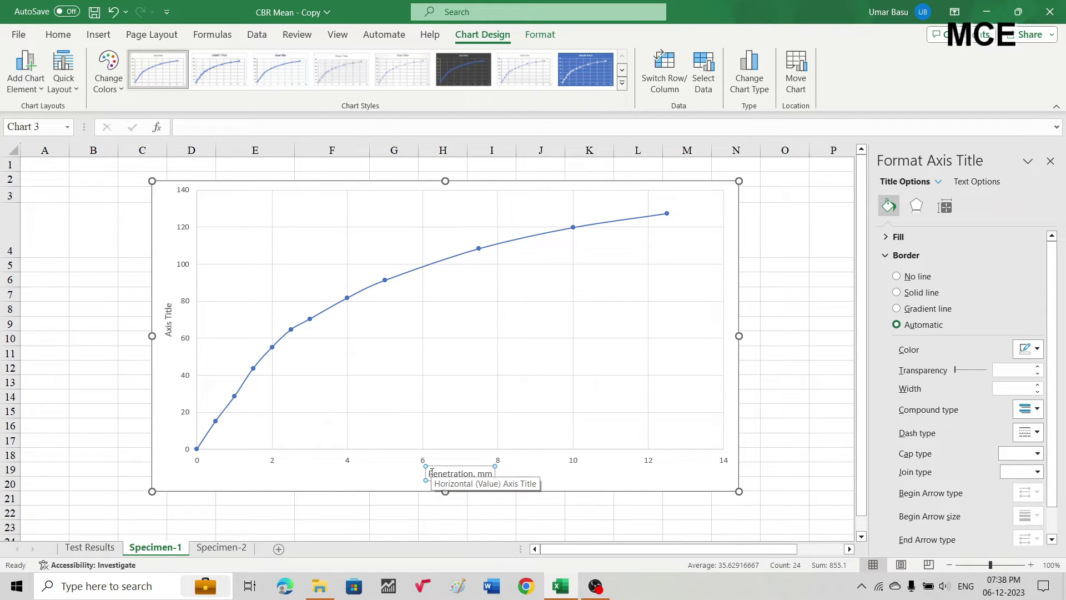
Change the vertical axis title to "Load values, kg".
left_click(171, 315)
triple_click(169, 306)
key("BackSpace")
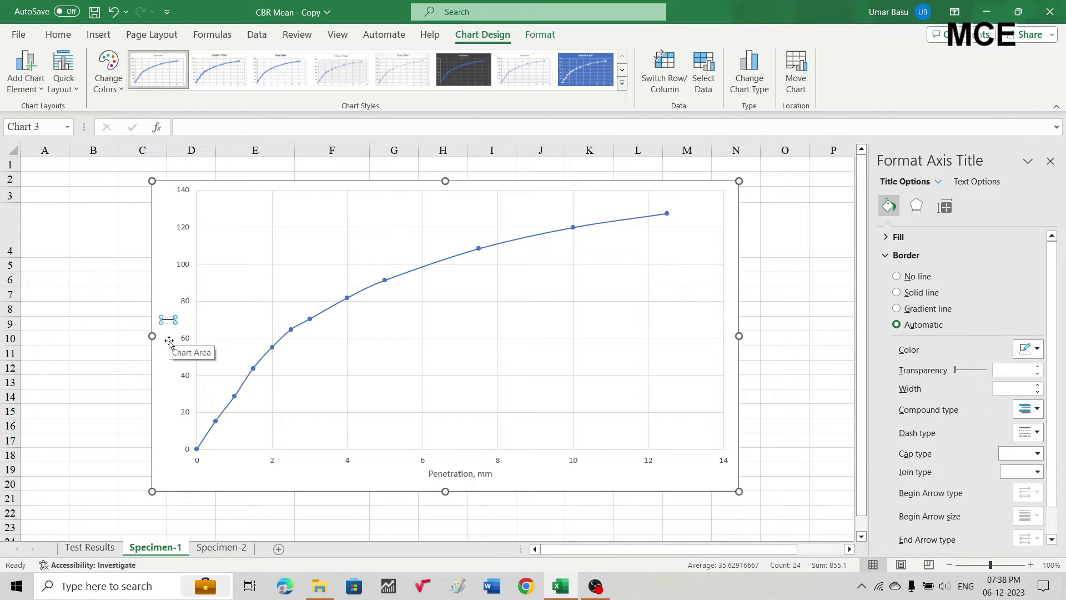
type("Load values, kg")
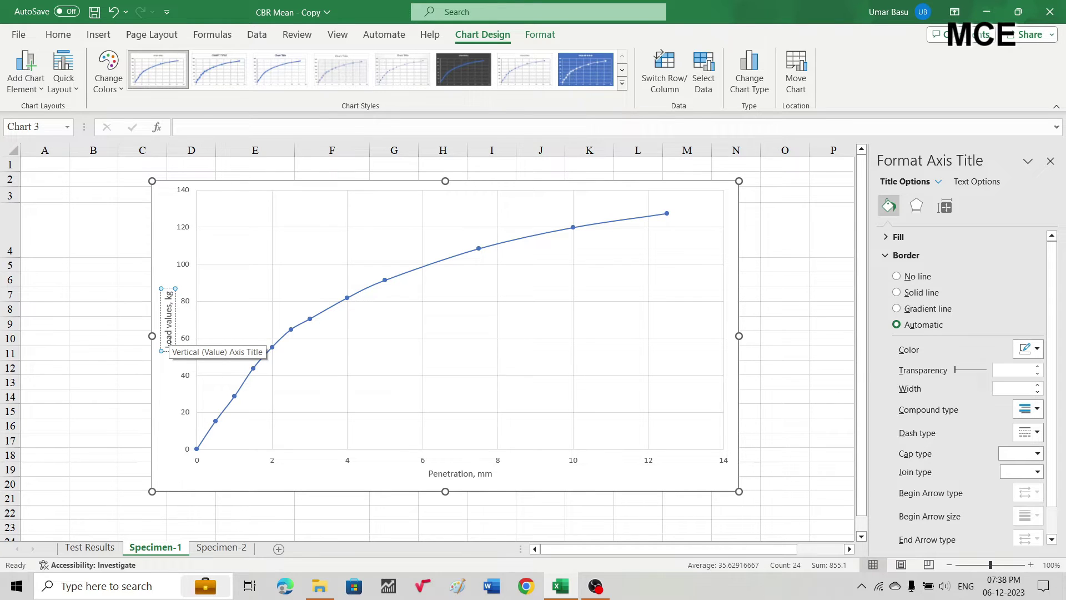
left_click(348, 338)
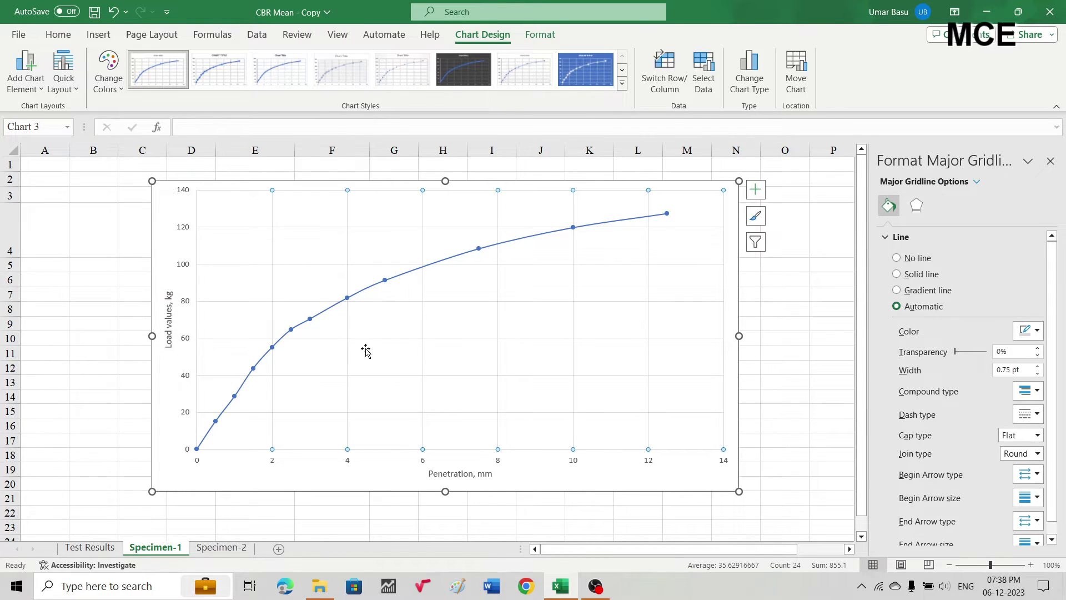
left_click(330, 509)
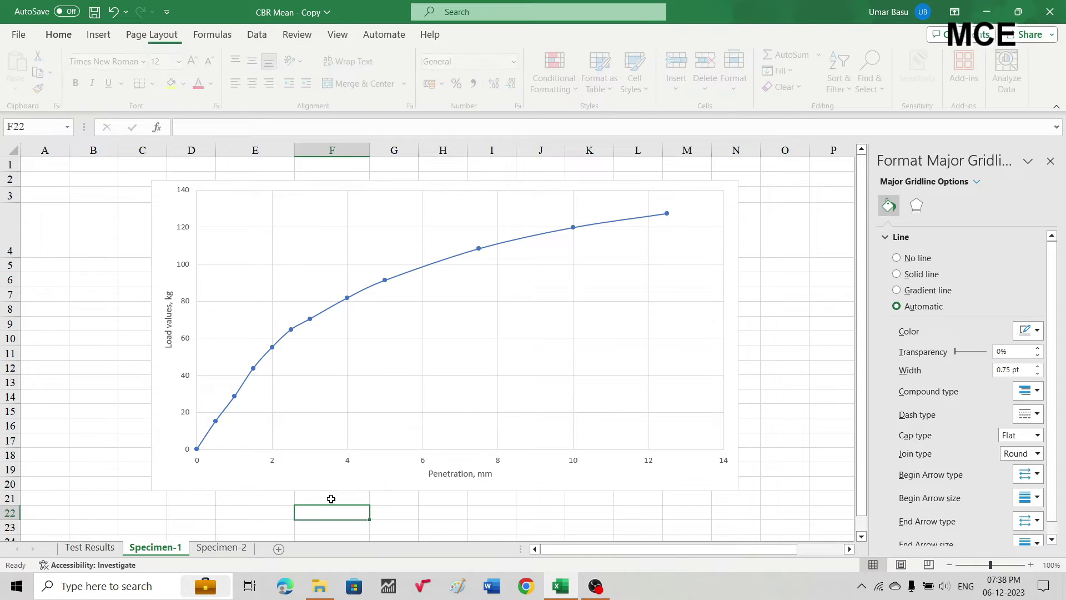
Set the minor unit of the chart's horizontal penetration axis to 0.5.
left_click(348, 462)
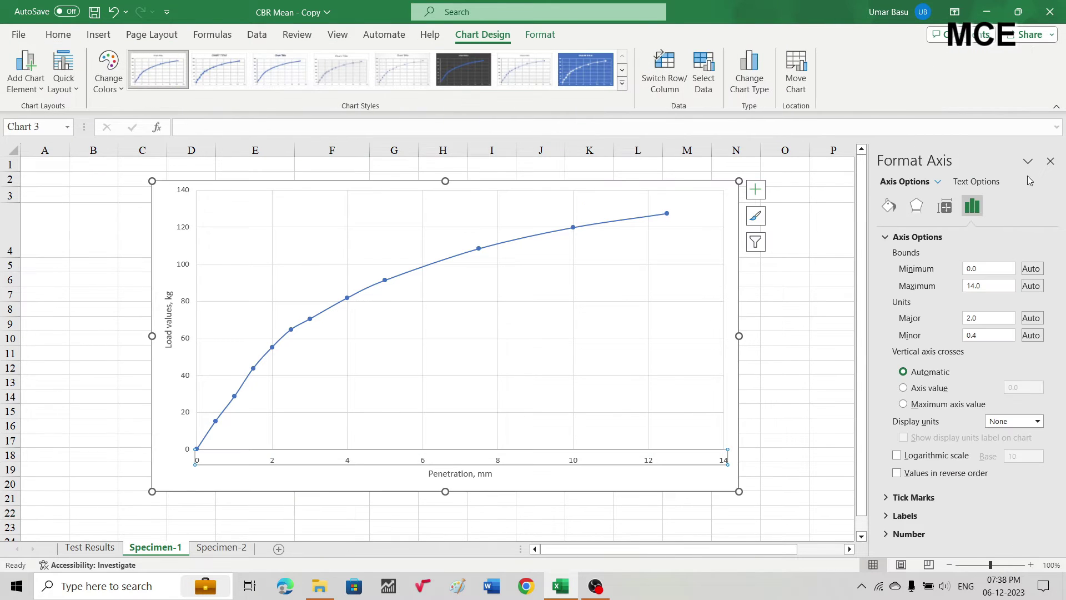
left_click(971, 317)
left_click(986, 335)
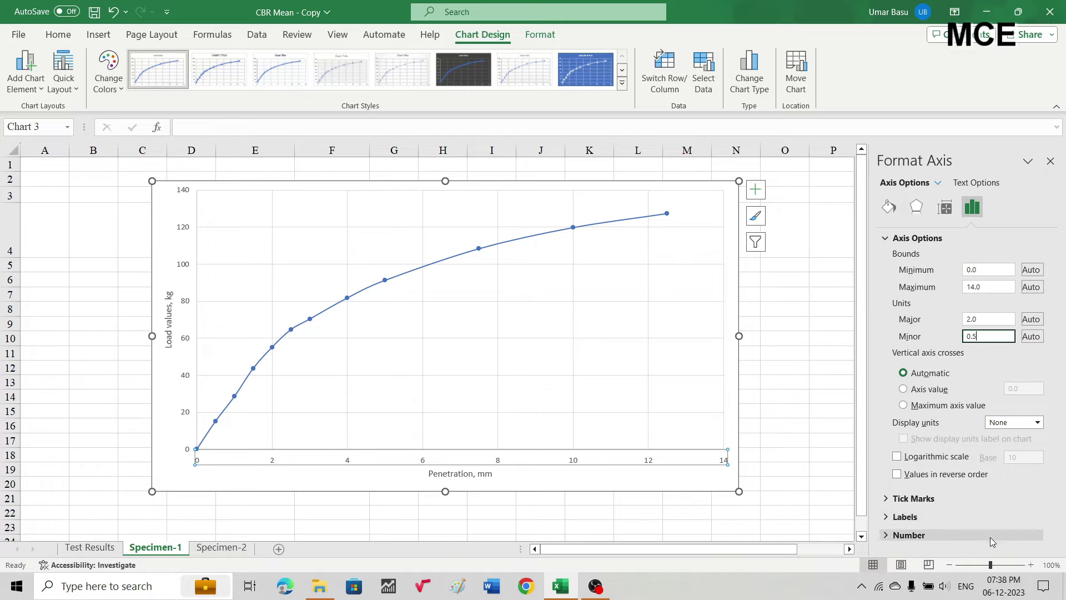
left_click(942, 499)
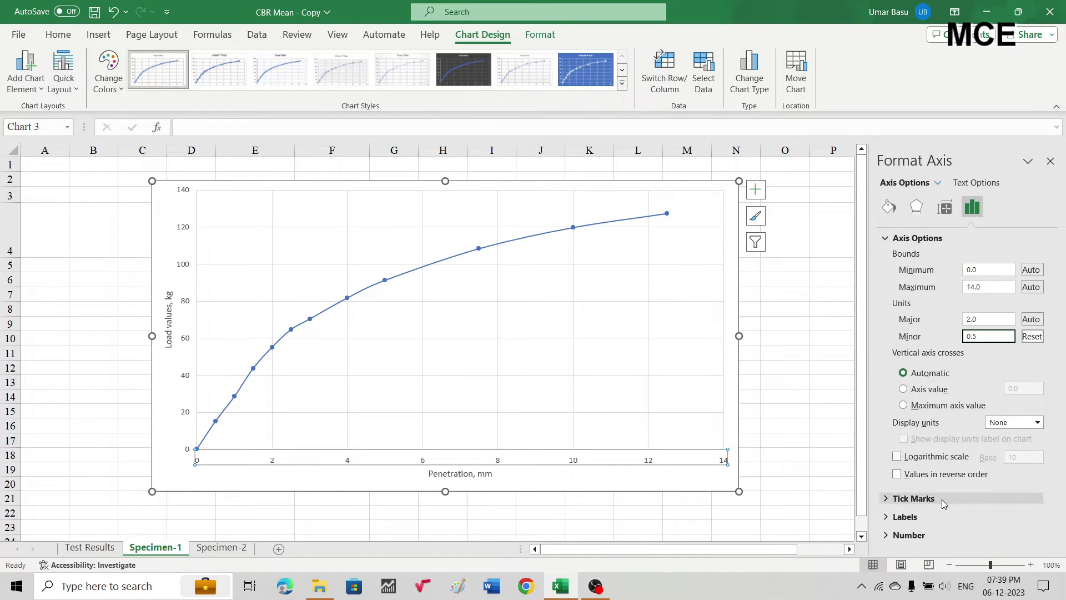
Set the horizontal penetration axis tick marks to Cross for the major type and Inside for the minor type.
left_click(1036, 517)
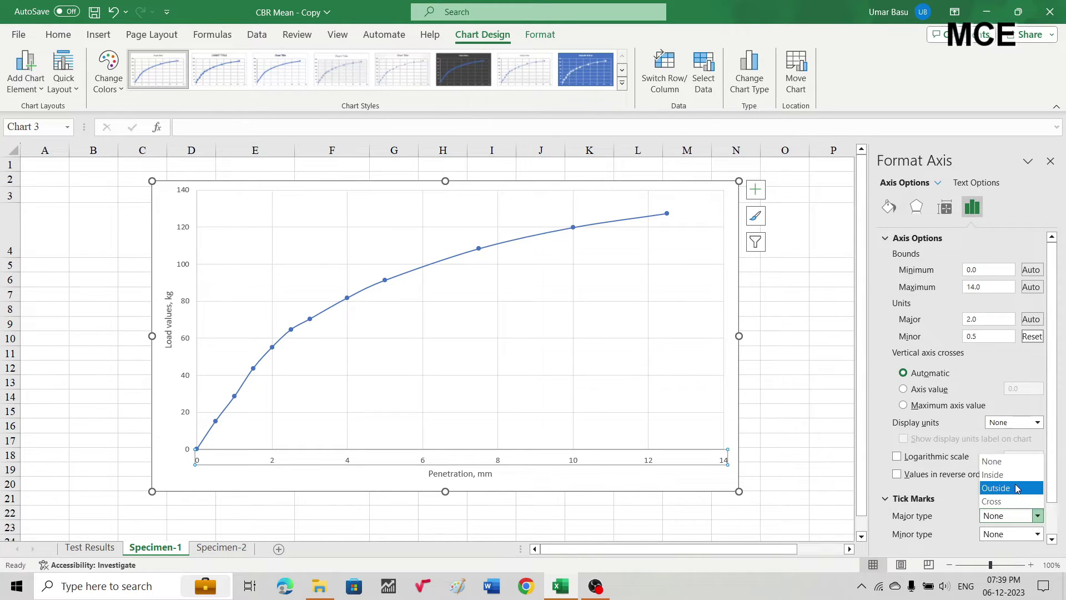
left_click(1022, 507)
left_click(1036, 534)
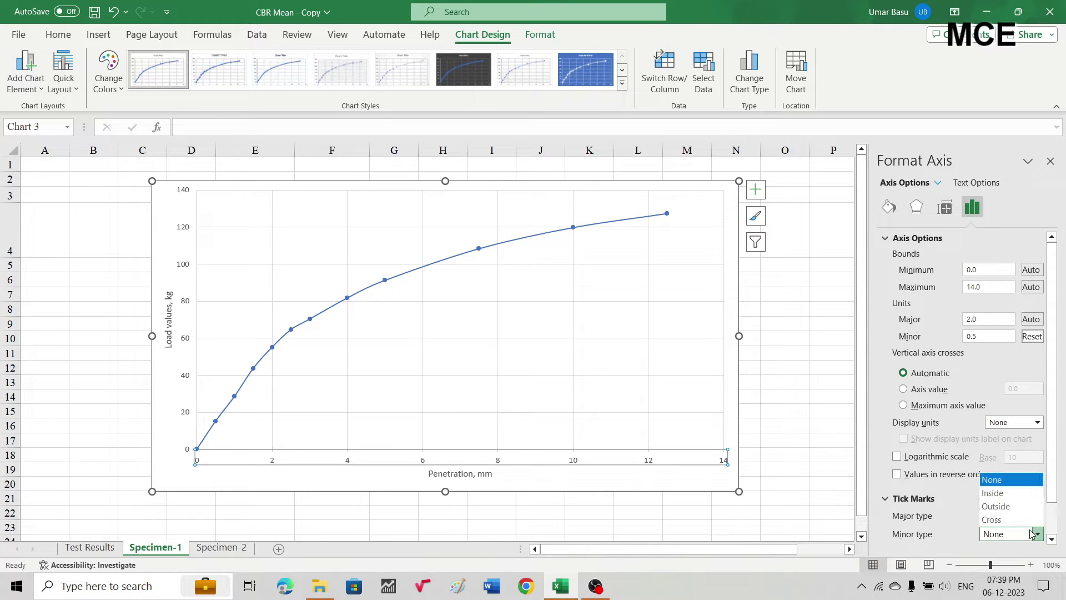
left_click(1007, 492)
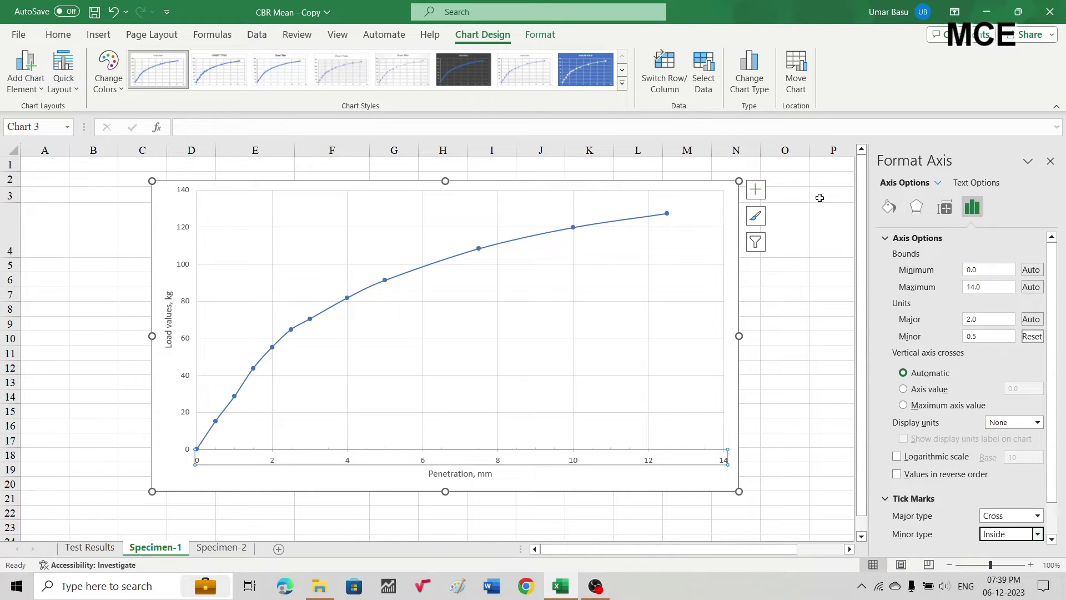
Format the horizontal axis line as solid black with a width of 1 pt.
left_click(888, 208)
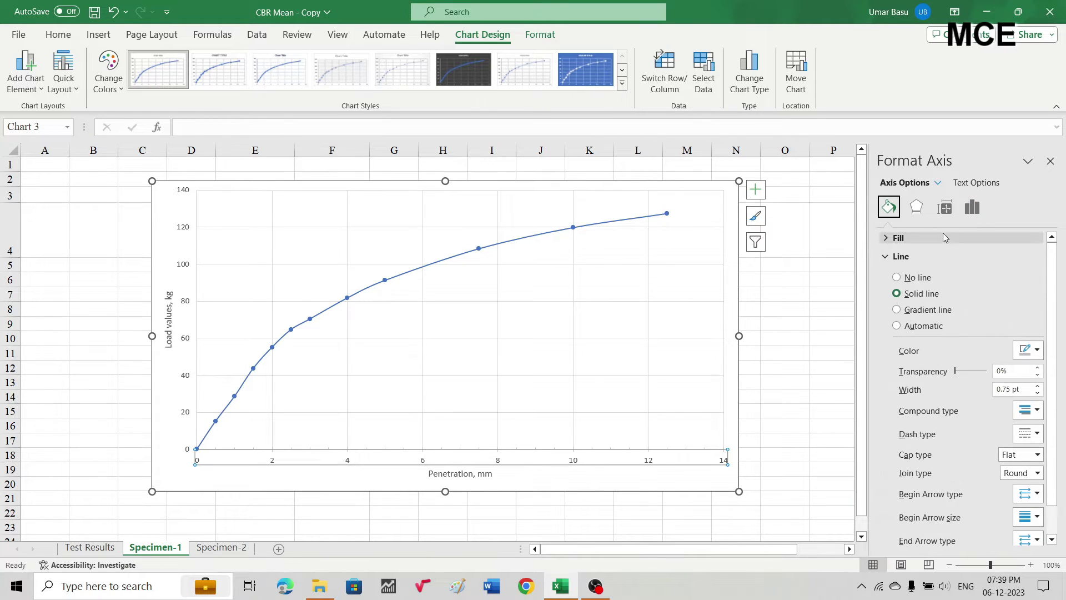
left_click(1036, 350)
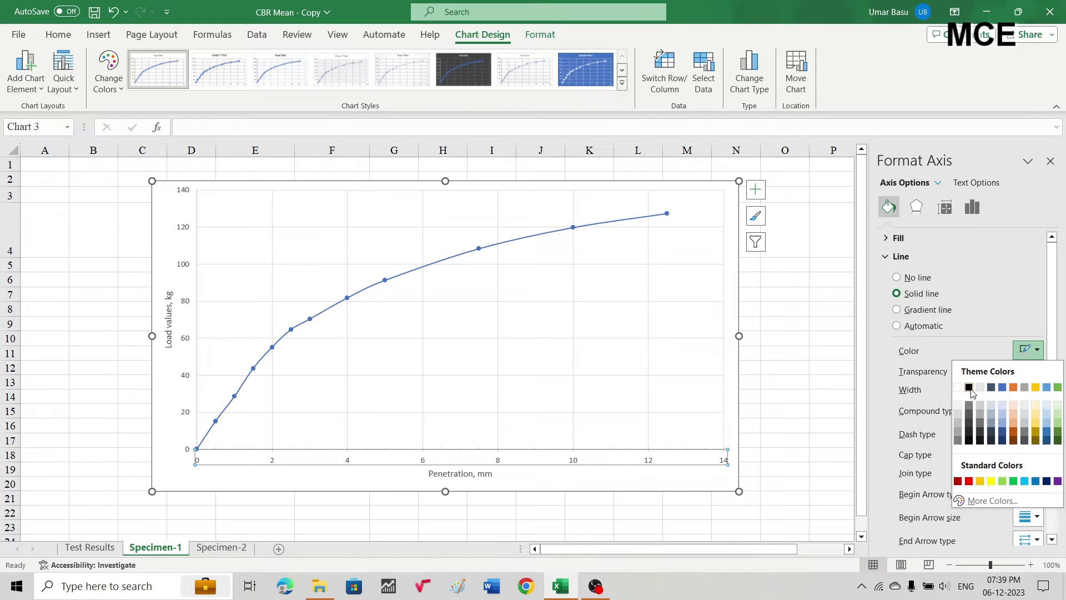
left_click(969, 387)
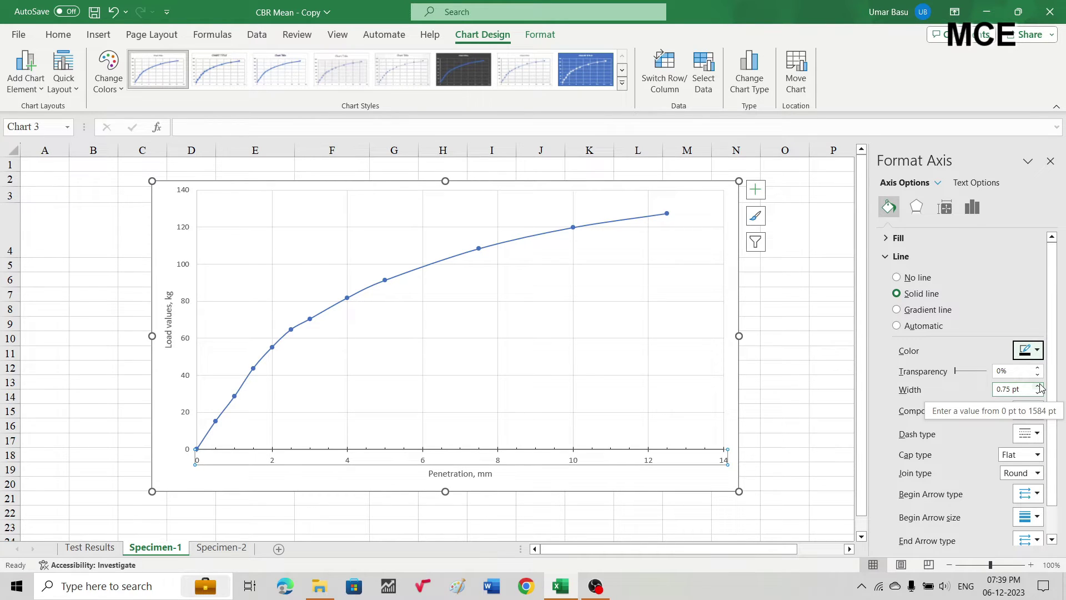
left_click(1039, 385)
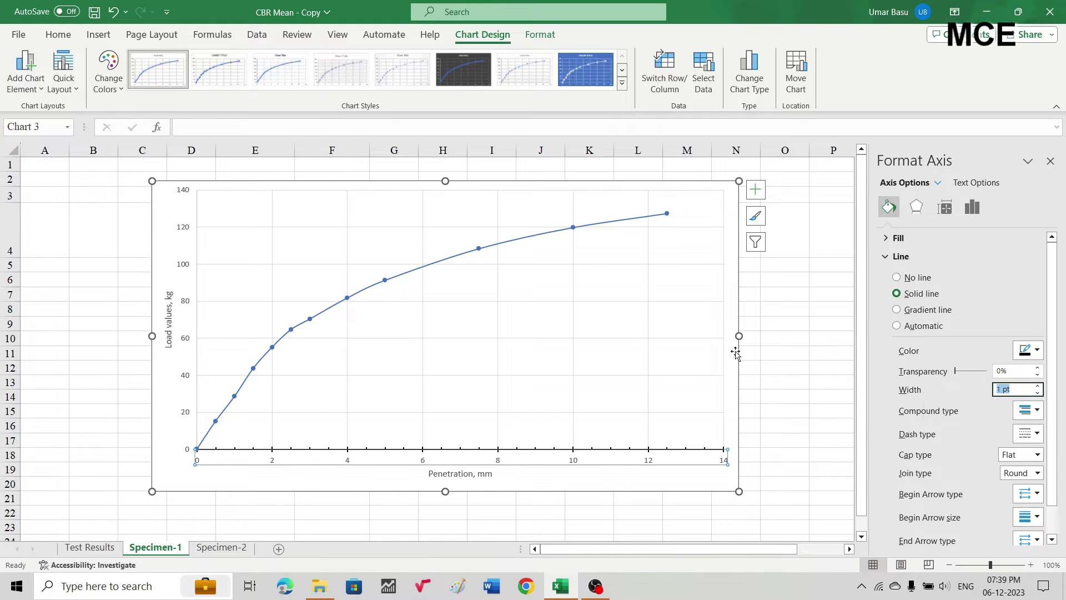
Make the vertical load axis line solid black and one width increment thicker.
left_click(189, 342)
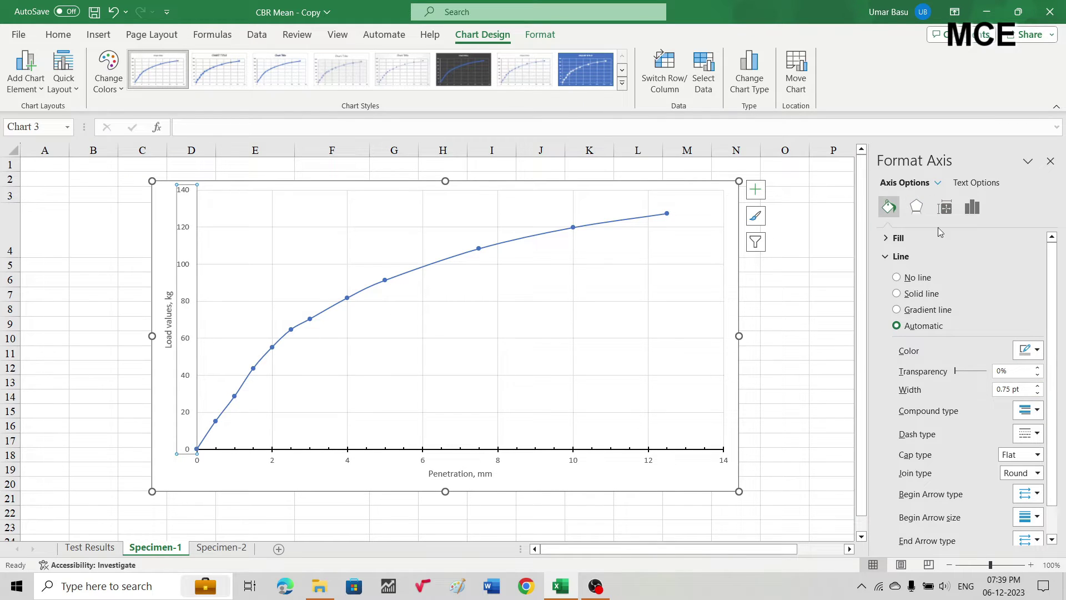
left_click(1035, 349)
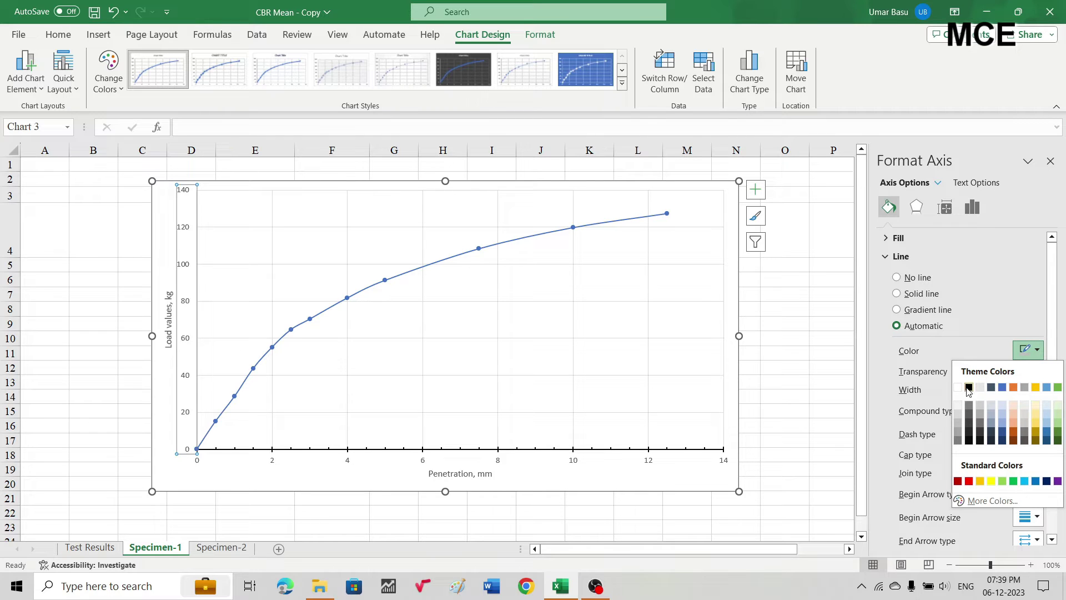
left_click(972, 389)
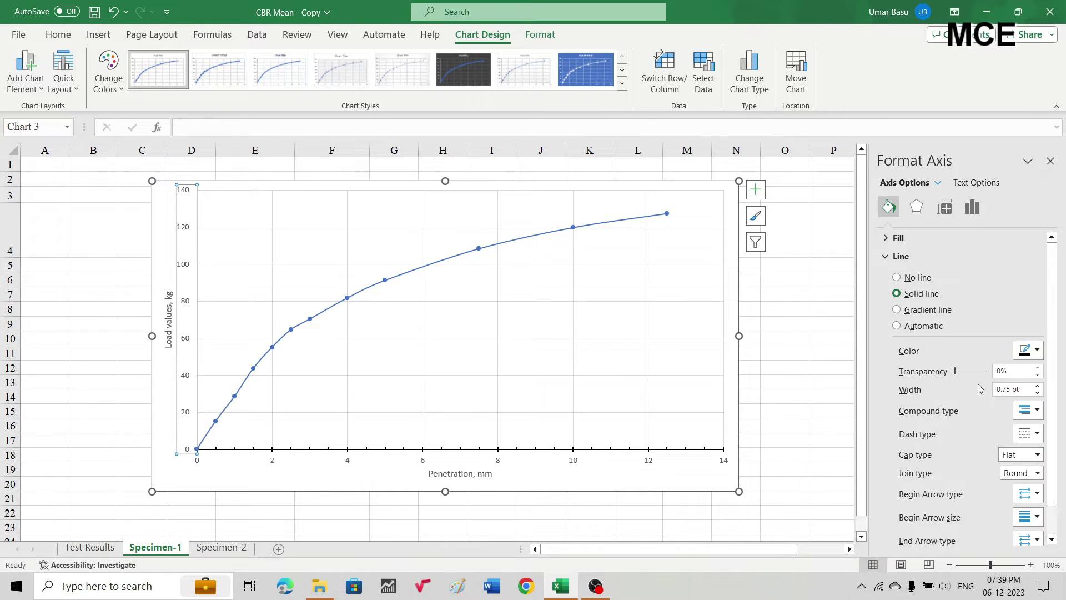
left_click(1039, 385)
Set the vertical load axis tick marks to Cross for the major type and Inside for the minor type.
left_click(973, 207)
left_click(1039, 516)
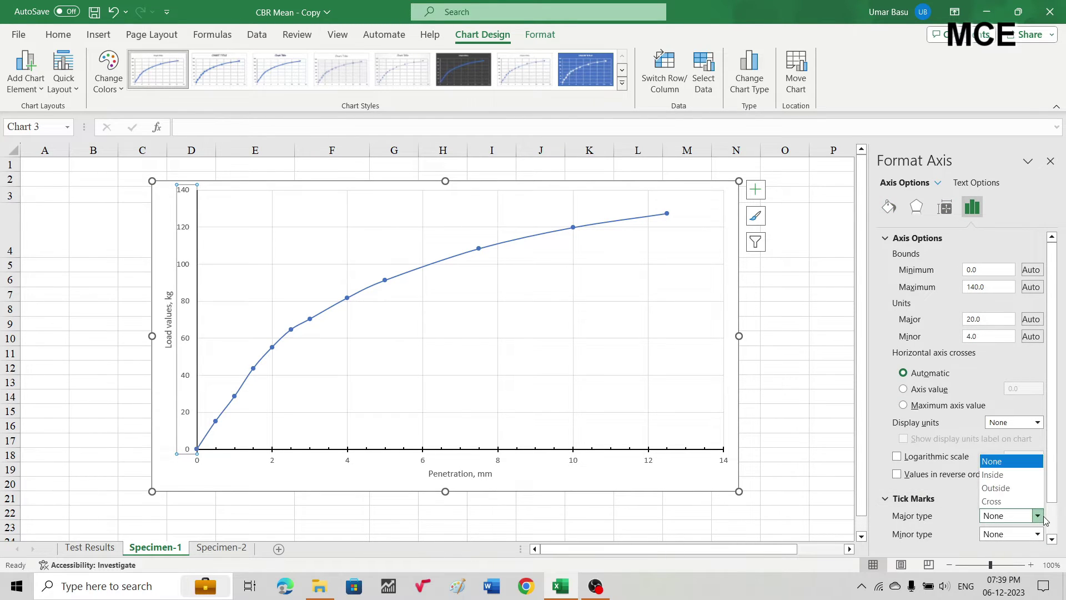
left_click(1000, 501)
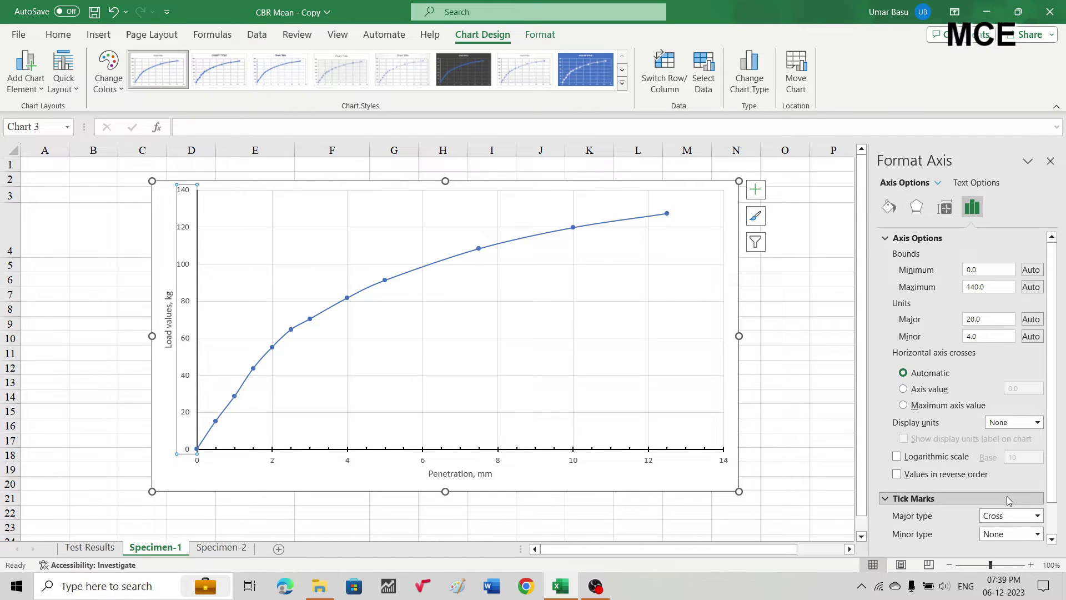
left_click(1031, 535)
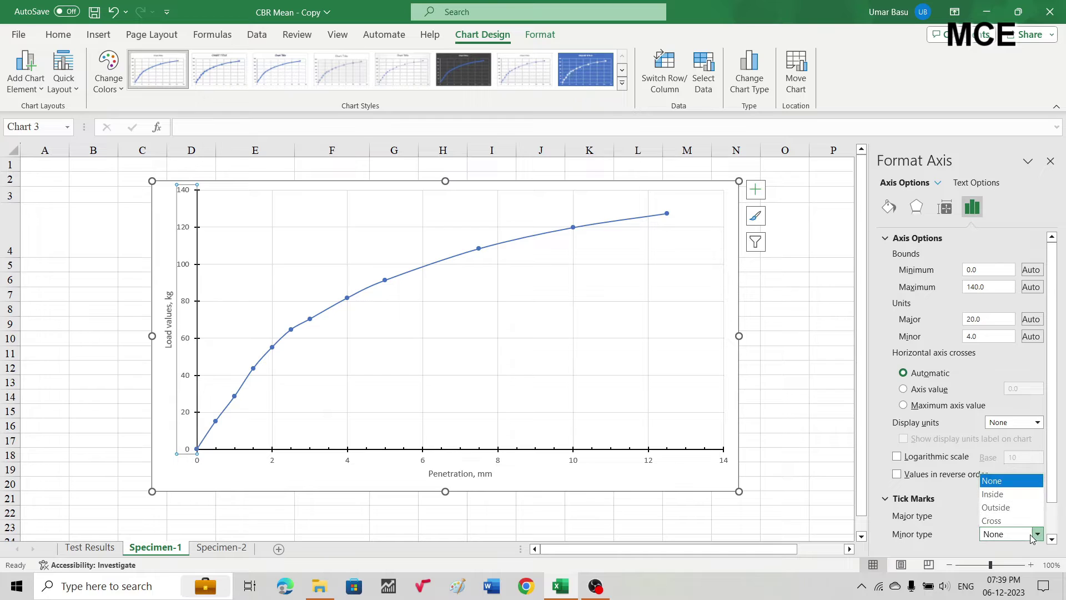
left_click(1001, 494)
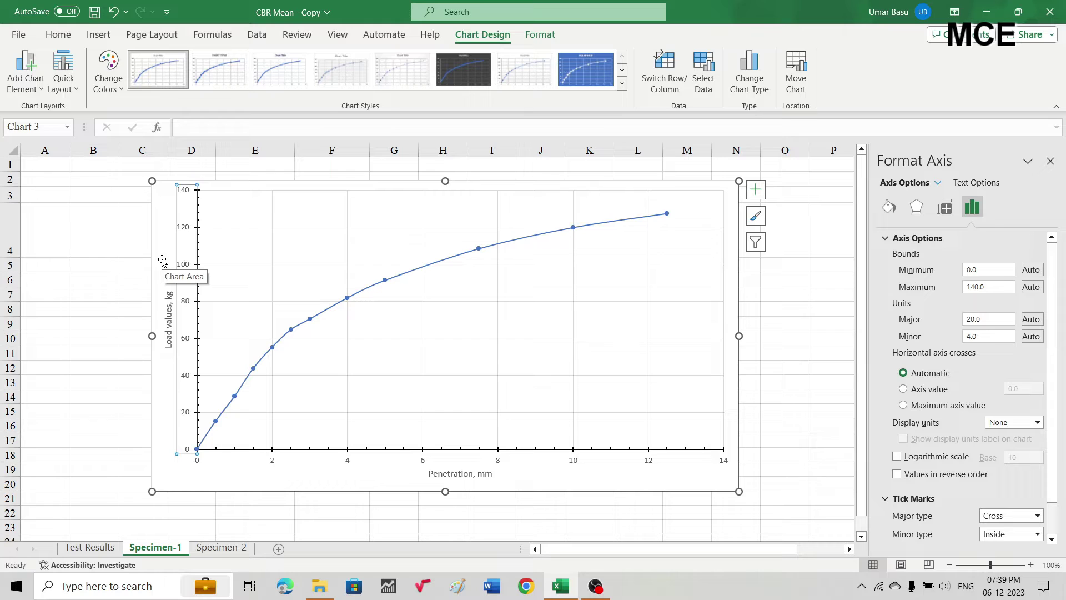
Draw a vertical line about 4.51 cm long from 2.5 mm on the penetration axis up to the curve, and apply the black 1 pt line style.
left_click(94, 36)
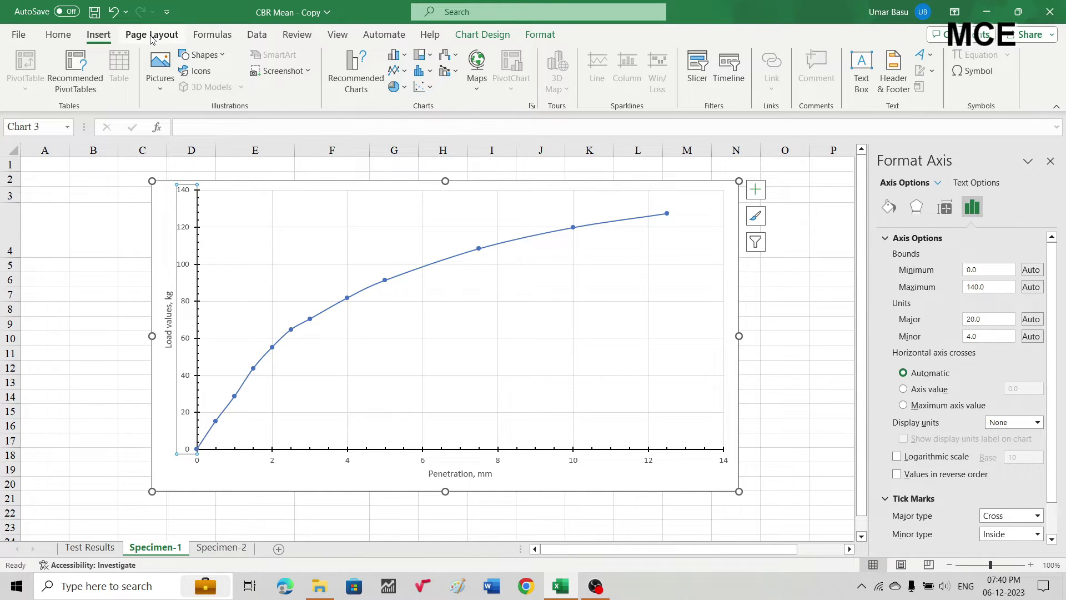
left_click(199, 57)
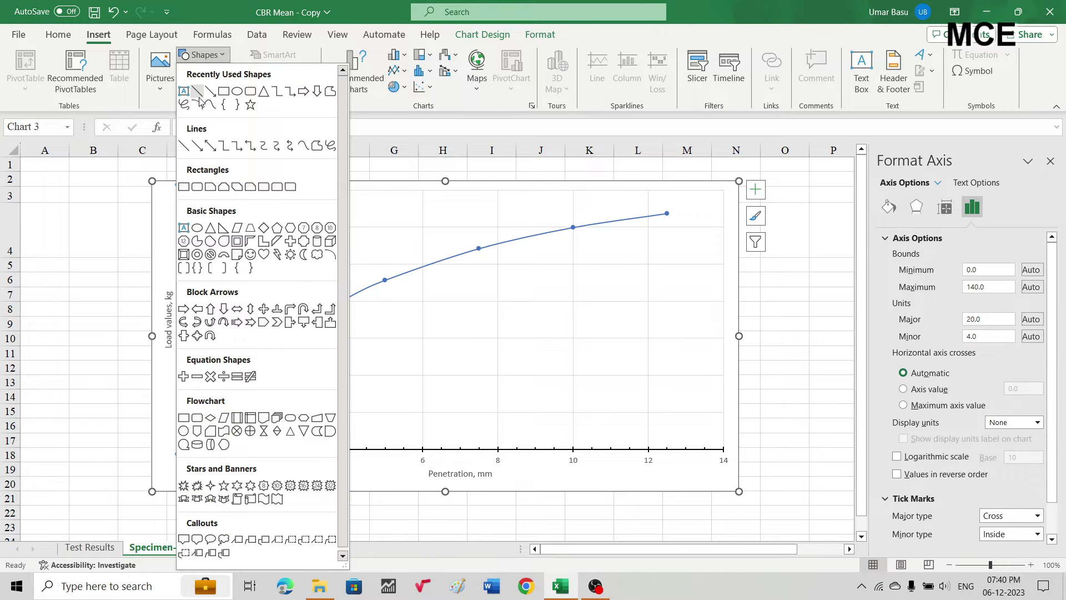
left_click(201, 102)
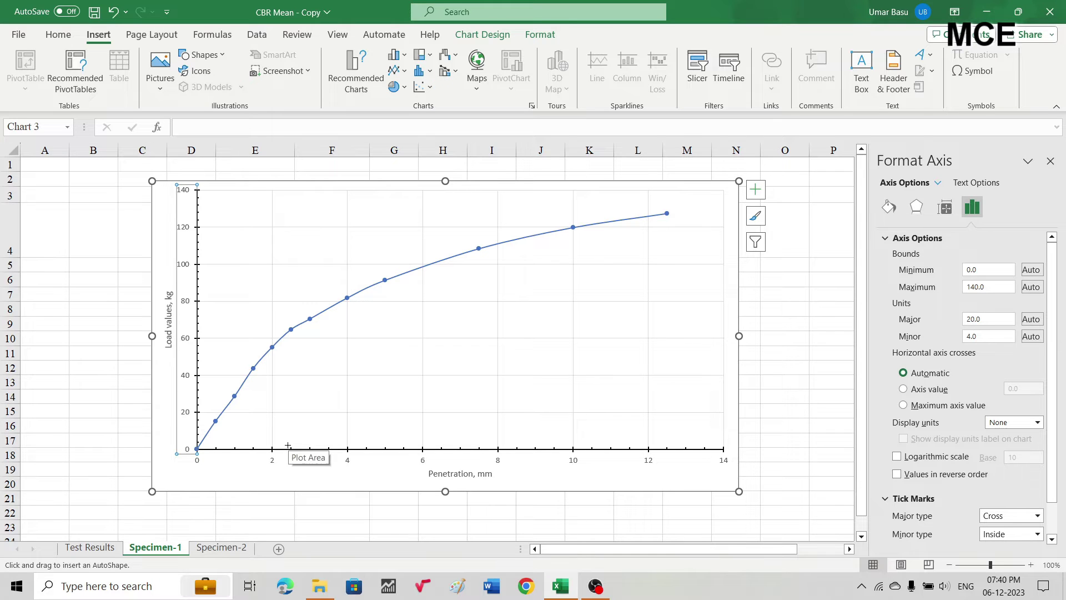
left_click_drag(290, 448, 291, 329)
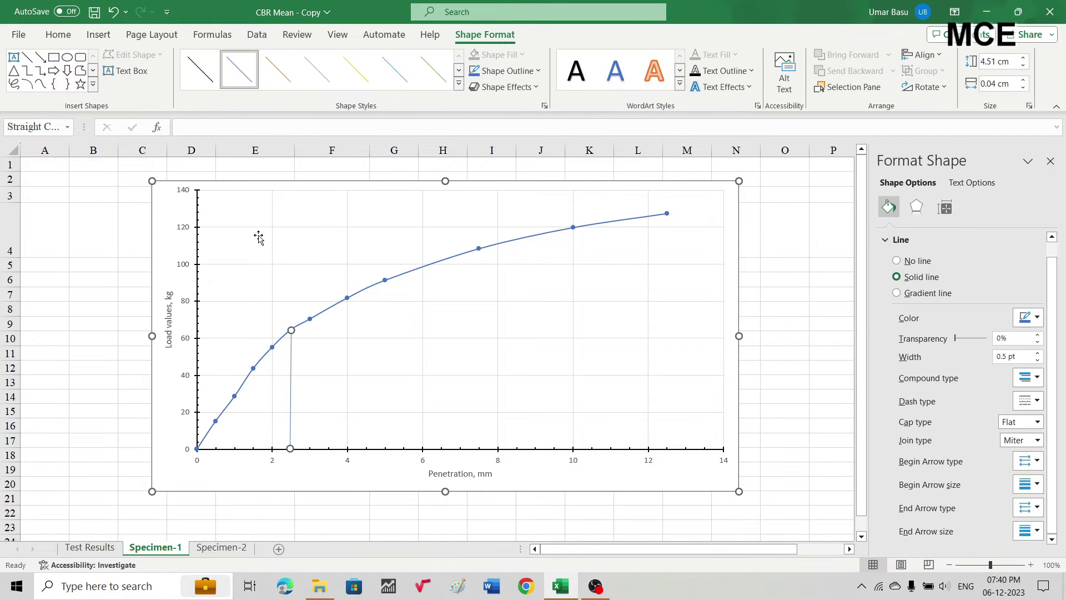
left_click(459, 83)
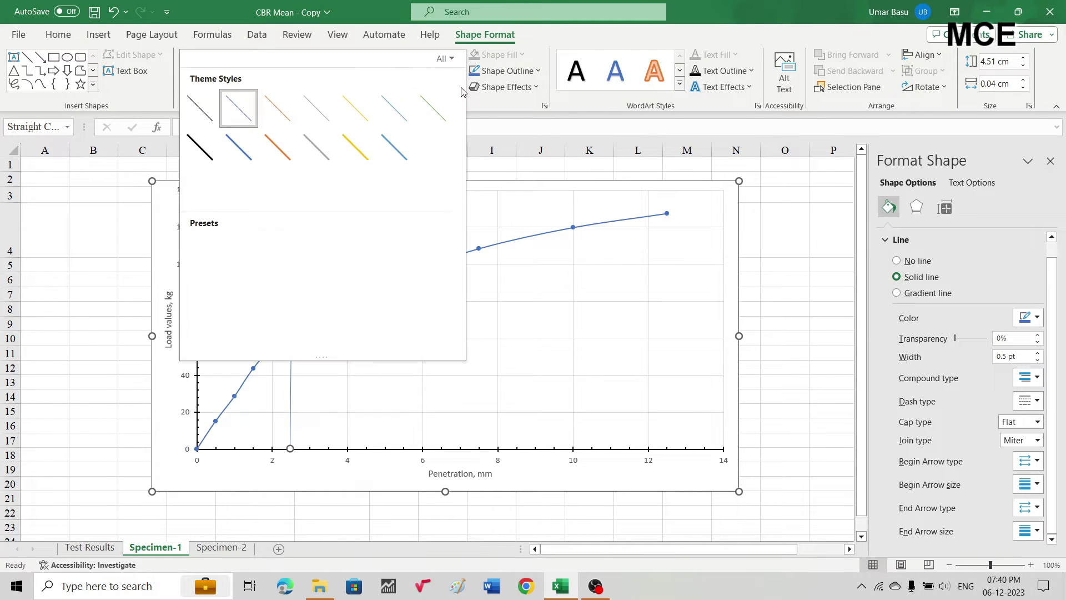
left_click(200, 147)
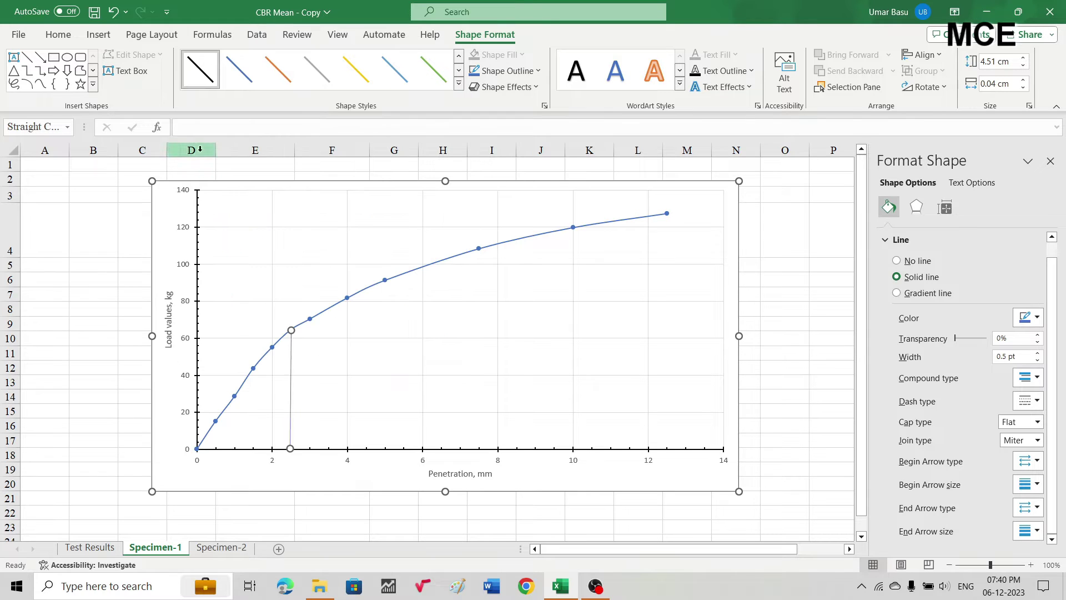
Draw a horizontal line about 3.54 cm long from the curve's 2.5 mm point across to the load axis.
left_click(27, 57)
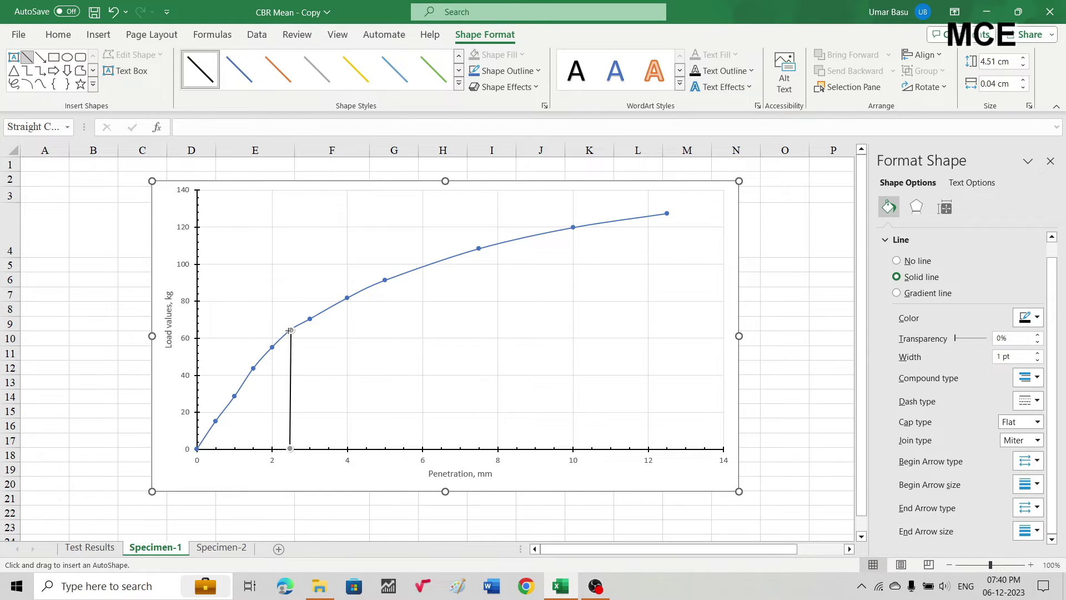
left_click_drag(288, 328, 221, 330)
left_click_drag(205, 330, 201, 332)
left_click_drag(198, 332, 198, 330)
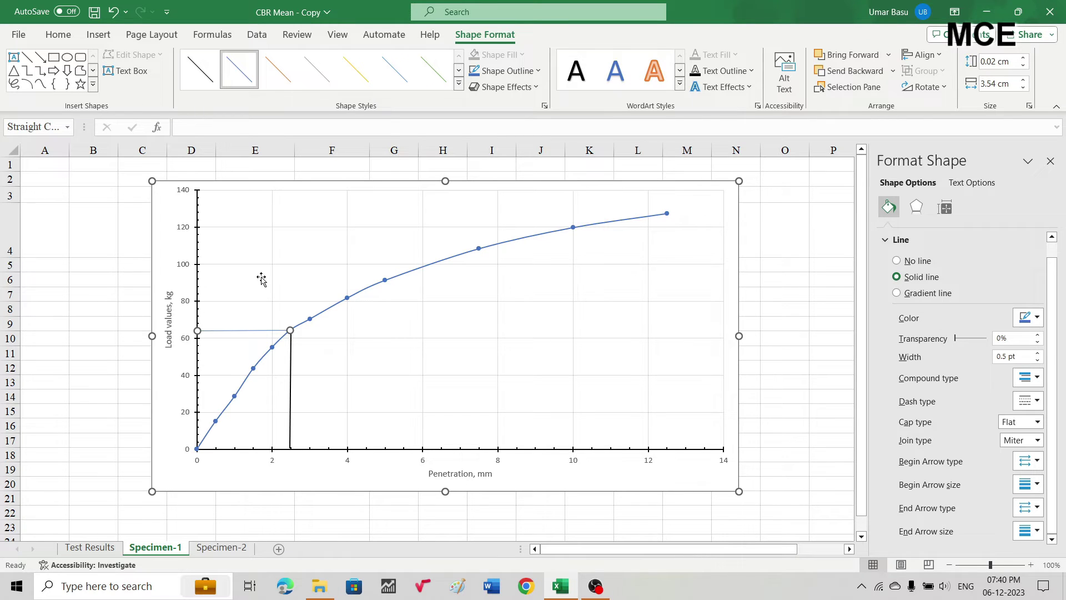
Close the formatting pane and enter 64.6 as the load at 2.5 mm penetration in cell S7.
left_click(319, 272)
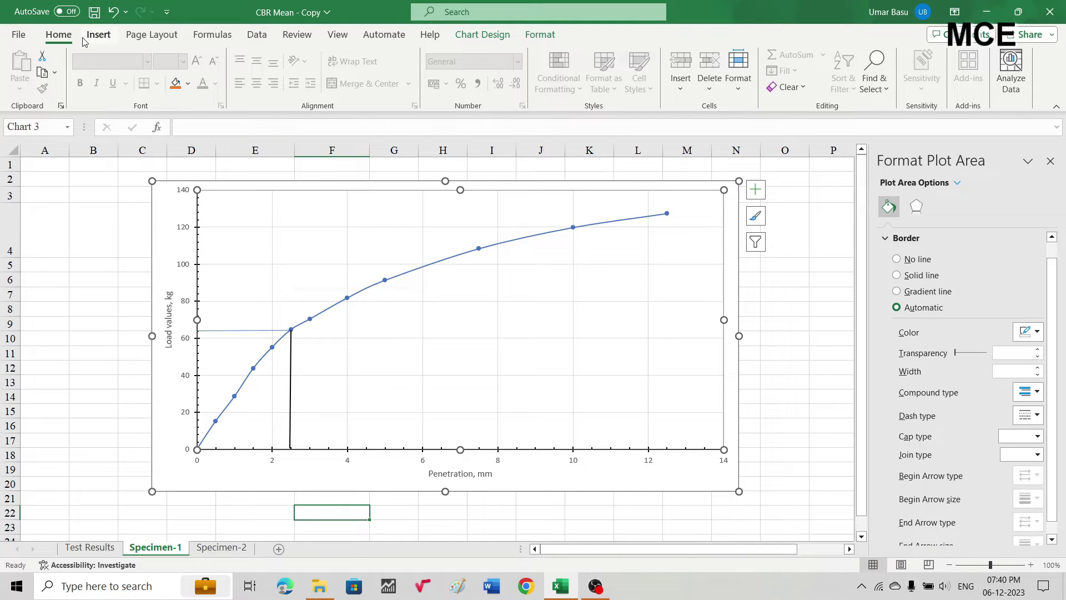
left_click(1050, 160)
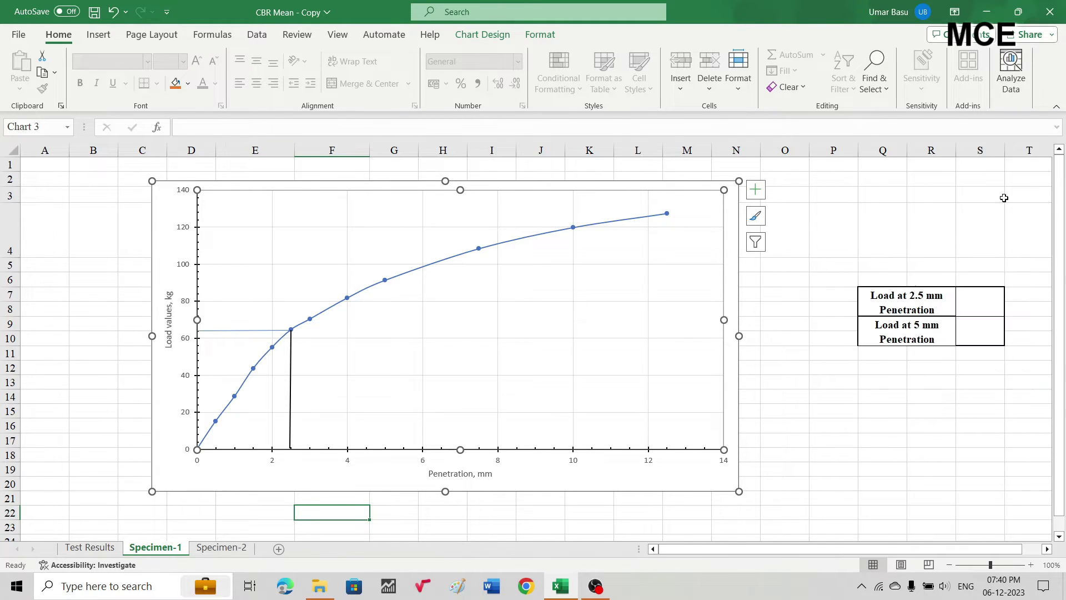
left_click(974, 300)
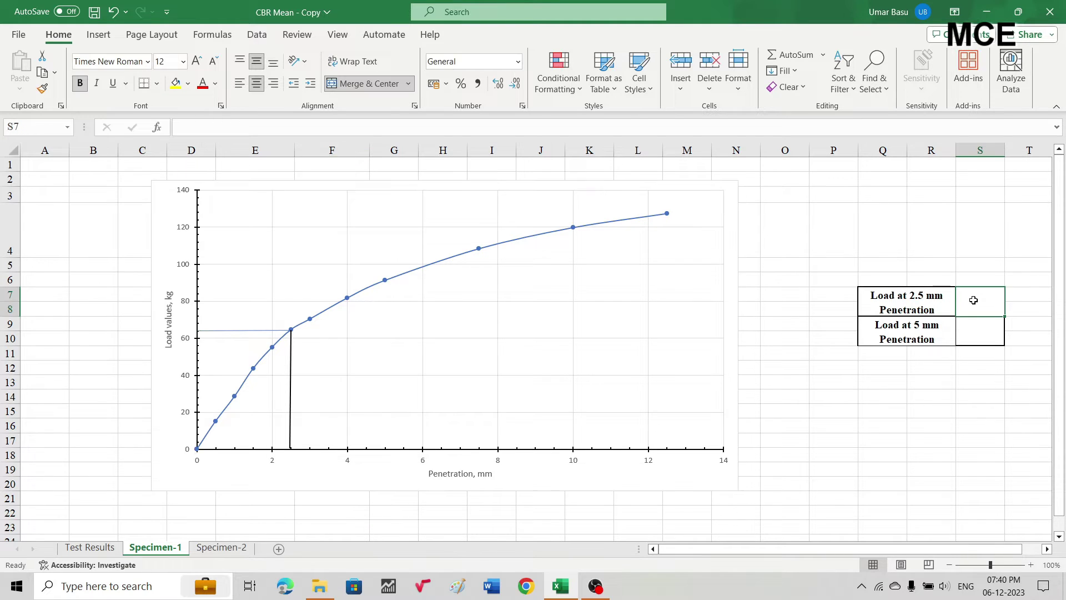
type("64.6")
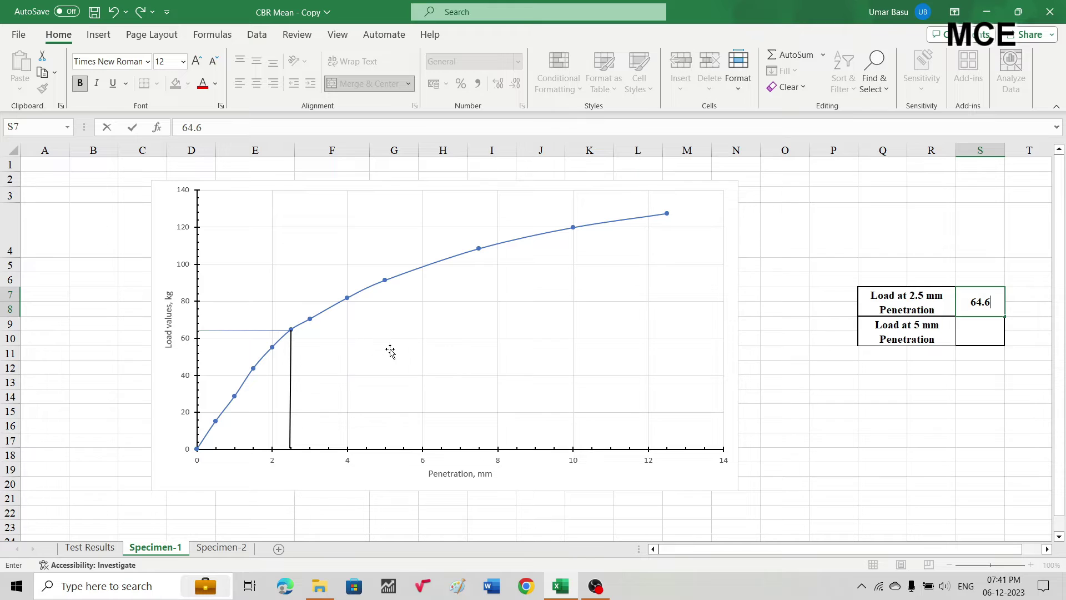
left_click(93, 34)
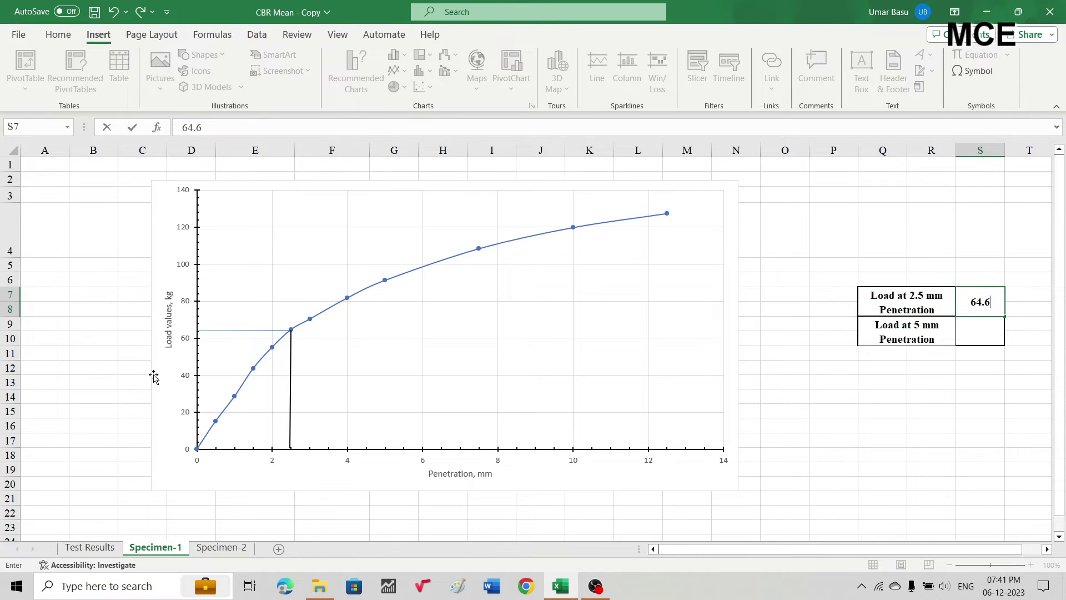
left_click(106, 427)
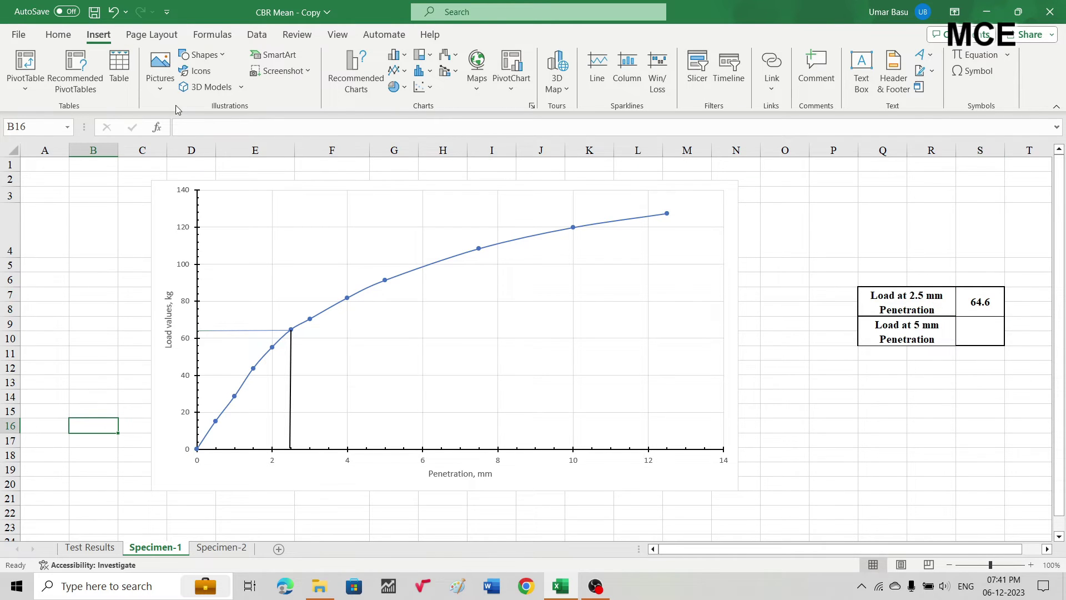
Draw a vertical line about 6.48 cm long from 5 mm on the penetration axis up to the curve, and apply the thicker black line style.
left_click(200, 54)
left_click(197, 92)
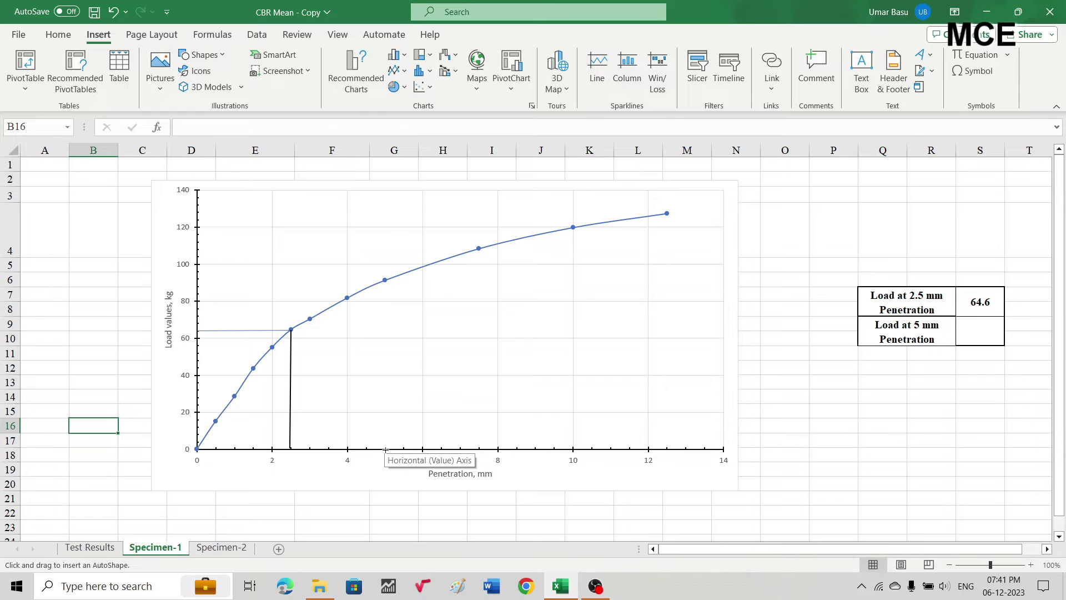
left_click_drag(385, 448, 385, 282)
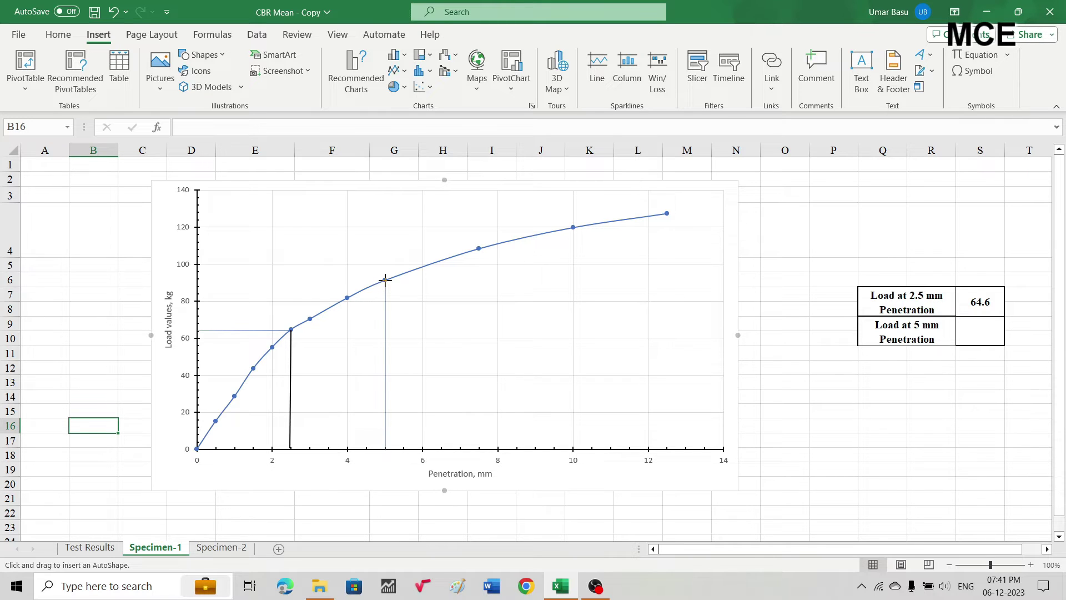
left_click_drag(385, 279, 386, 280)
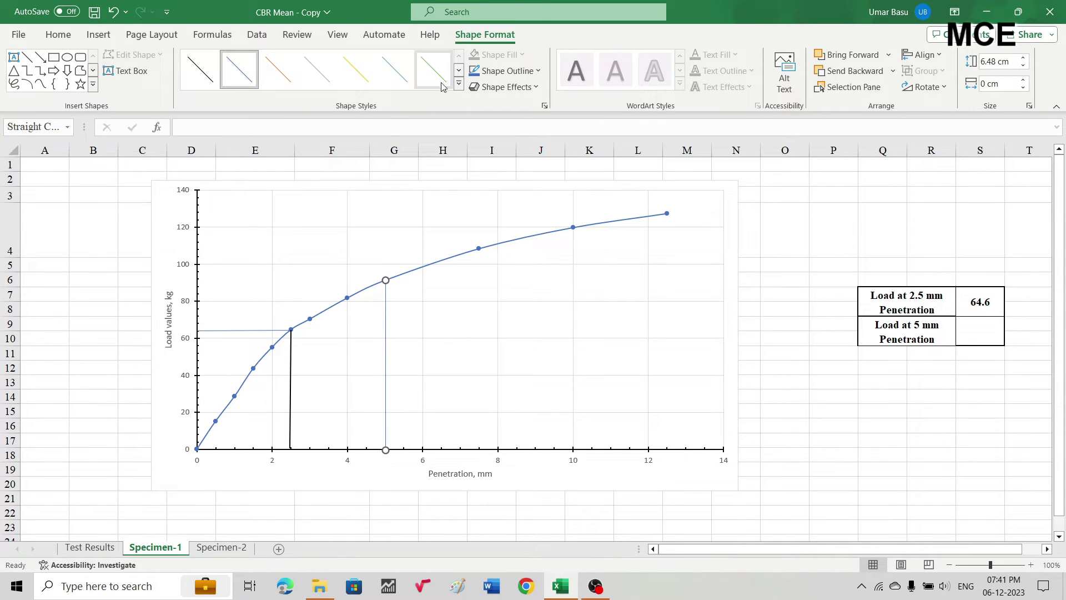
left_click(458, 88)
left_click(200, 146)
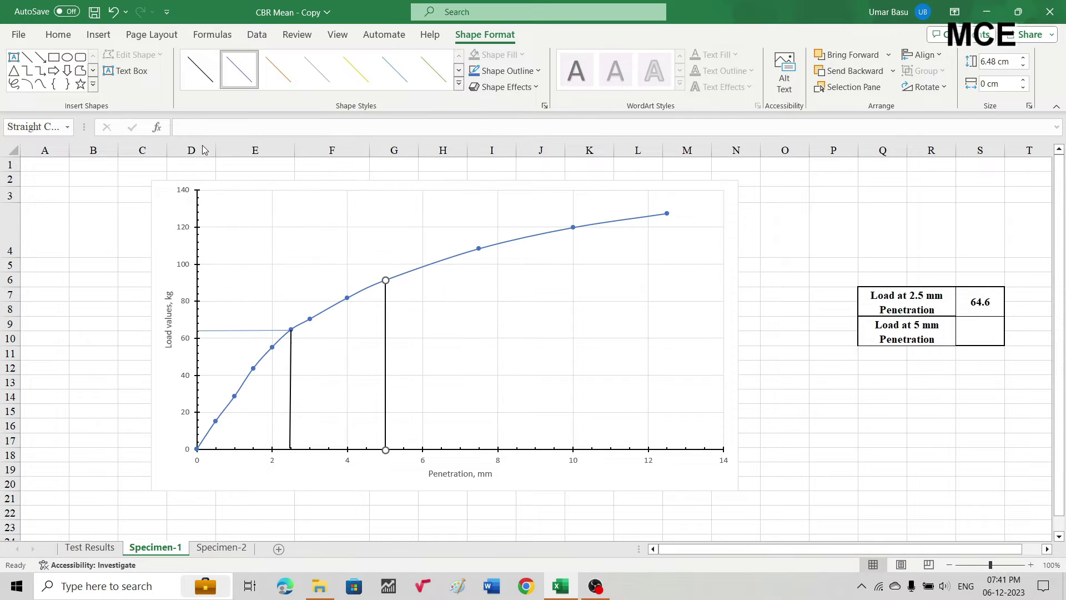
Draw a horizontal line about 7.22 cm long from the curve's 5 mm point across to the load axis.
left_click(28, 57)
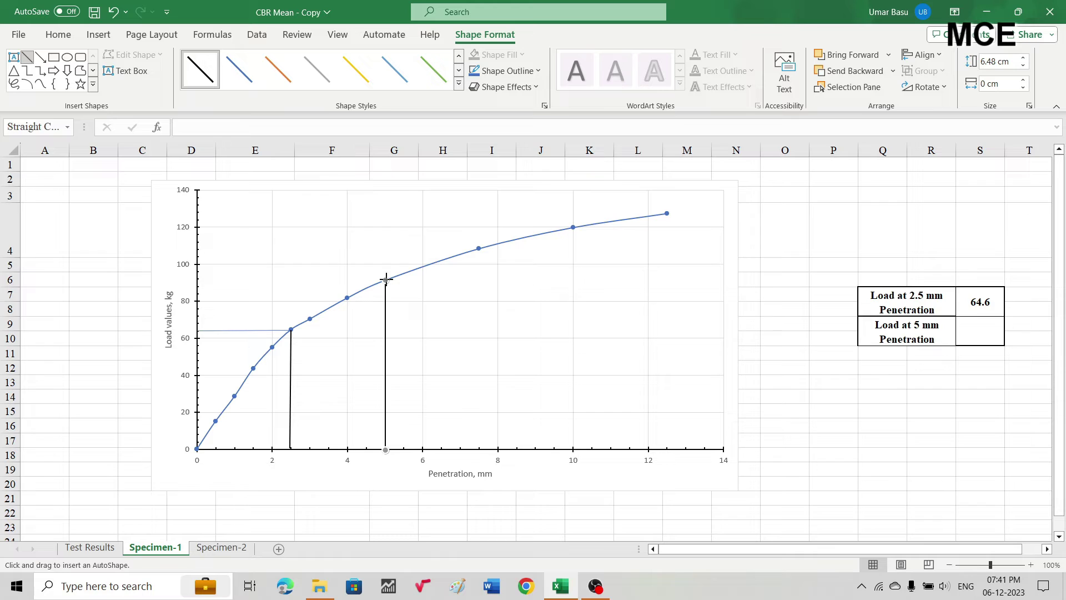
left_click_drag(386, 279, 195, 278)
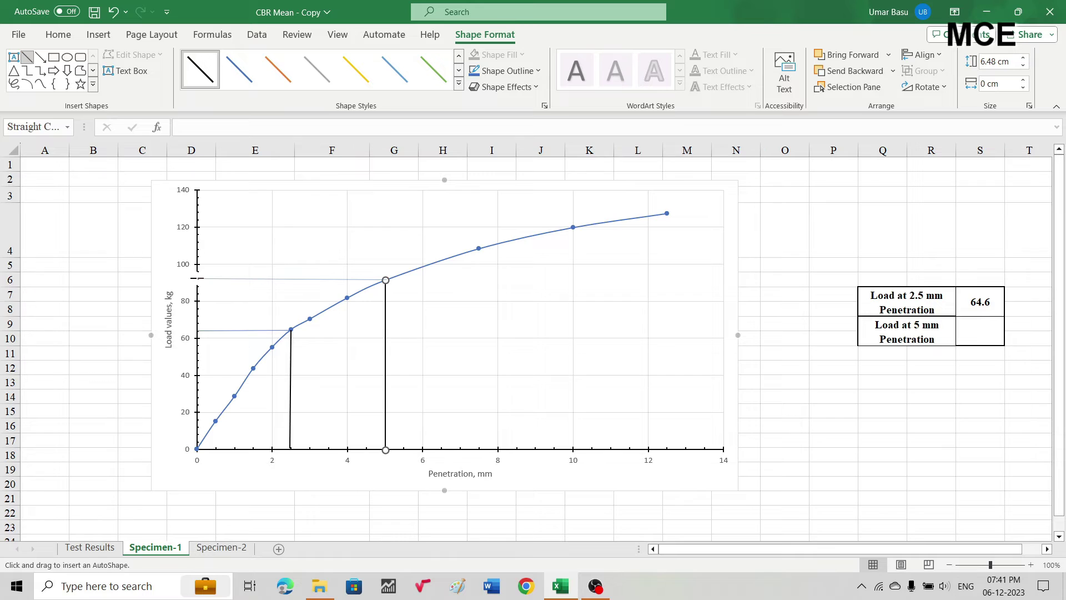
left_click_drag(197, 278, 198, 281)
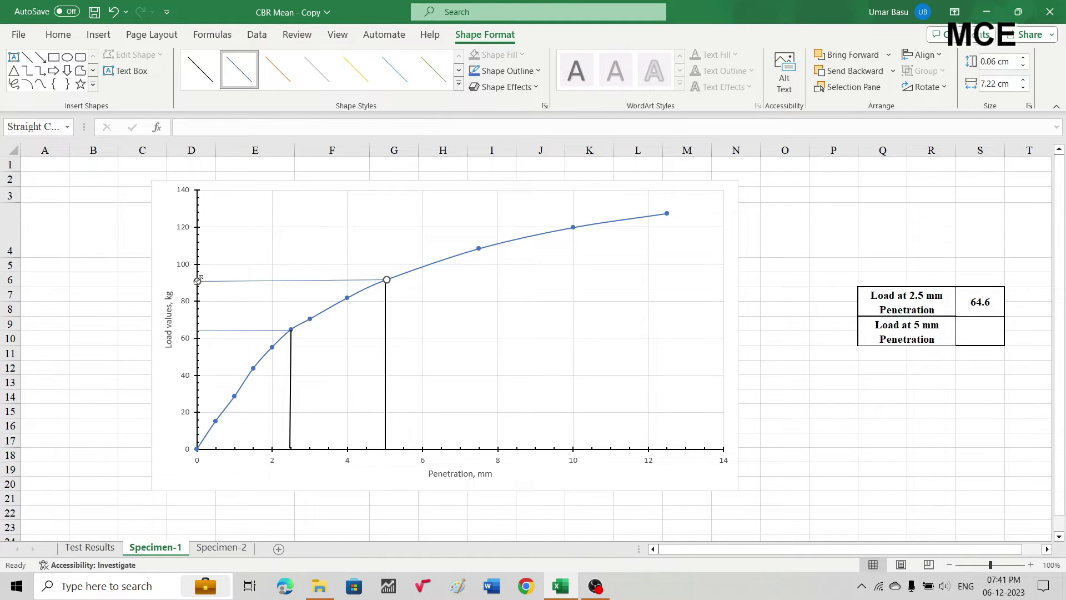
Adjust the axis end of the 5 mm reading line so that it runs level from the curve to the load axis.
left_click_drag(198, 279, 198, 276)
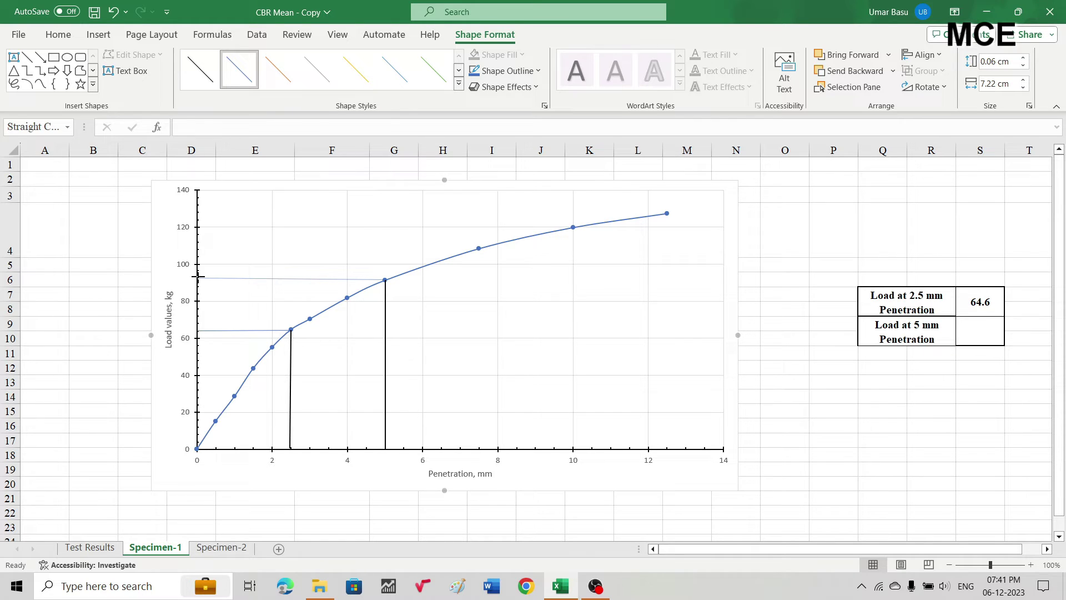
left_click_drag(198, 276, 199, 279)
left_click(813, 375)
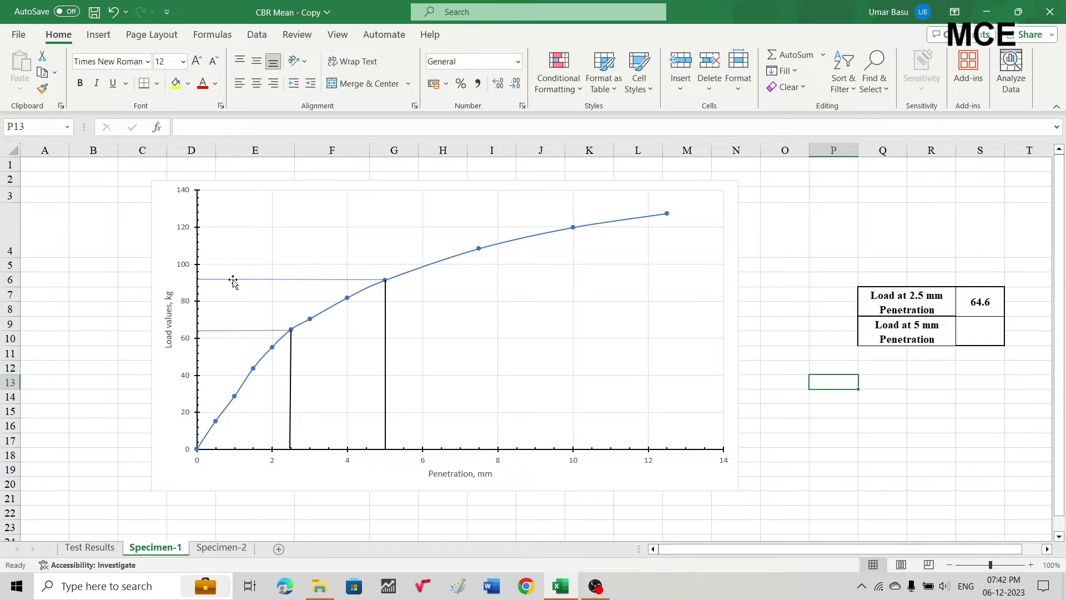
Enter 91.2 as the load at 5 mm penetration in cell S9.
left_click(972, 326)
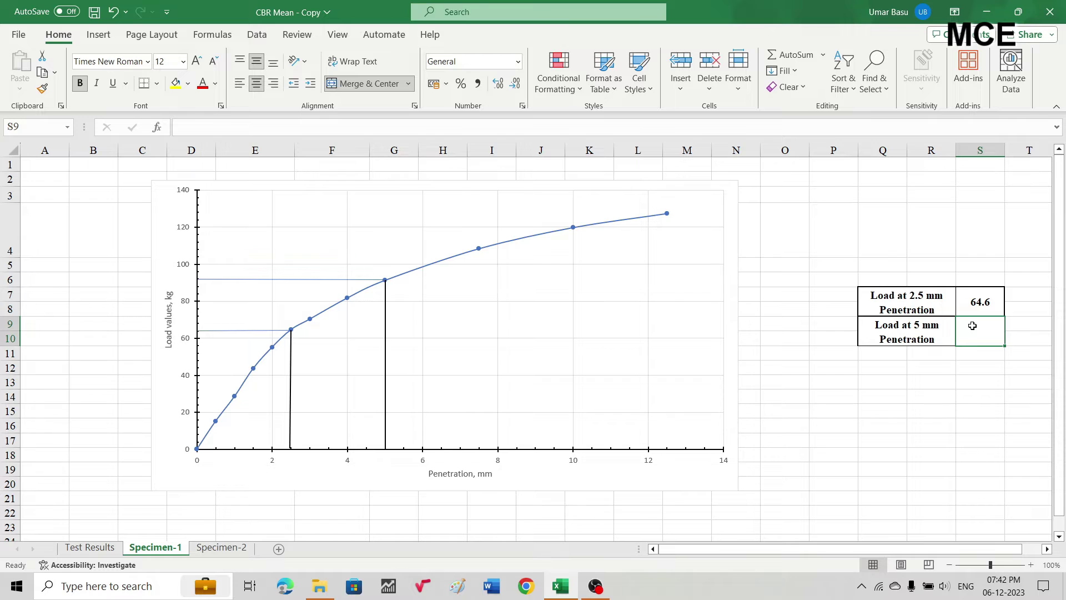
type("91.2")
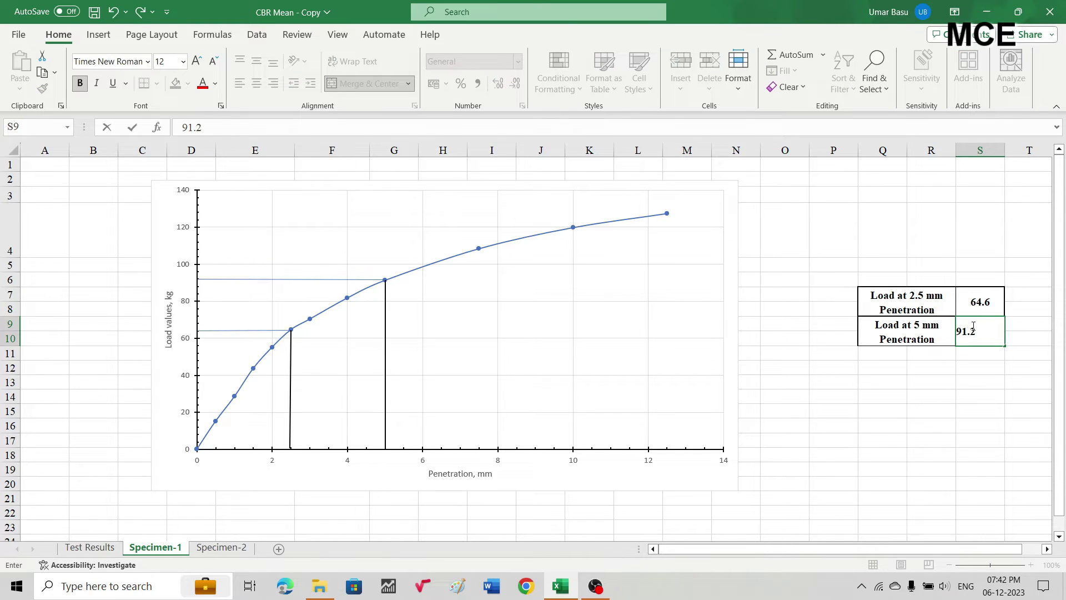
left_click(961, 402)
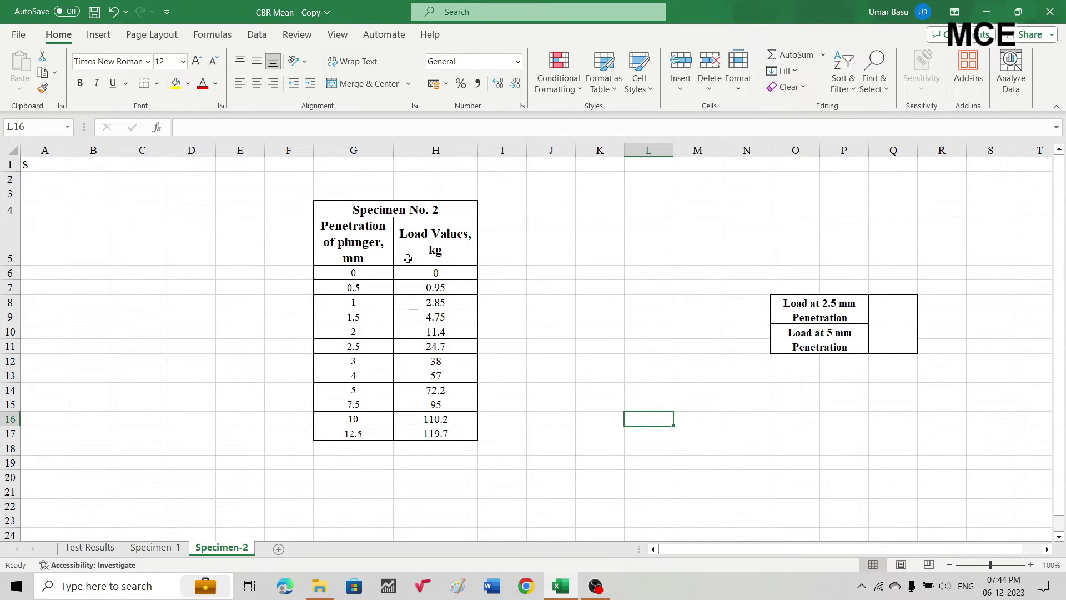
Insert a scatter chart with smooth lines and markers from the Specimen No. 2 data in G6:H17 on the Specimen-2 sheet.
left_click_drag(475, 438, 319, 273)
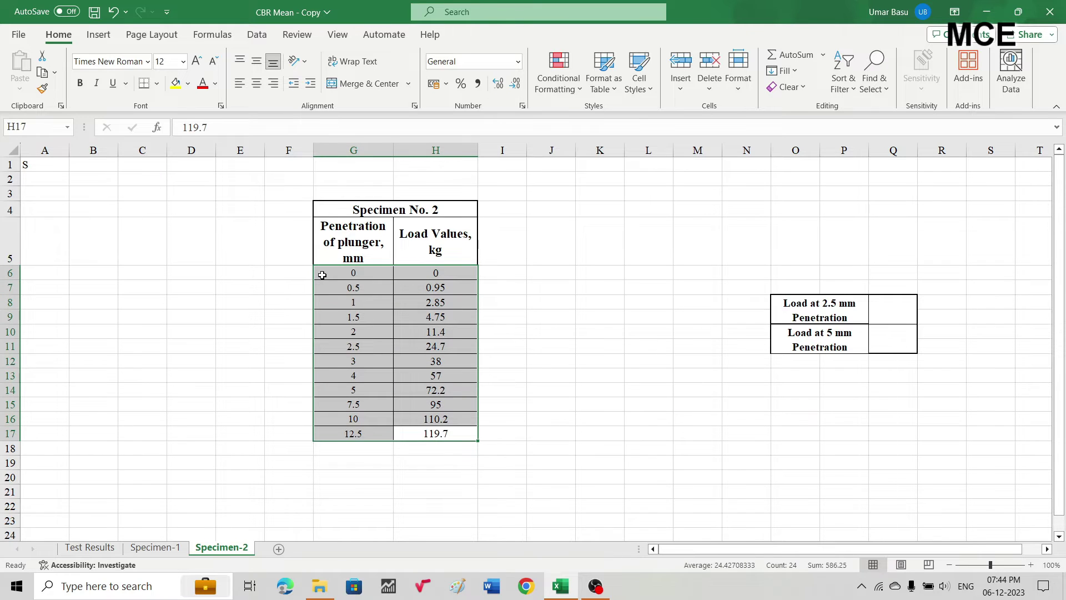
left_click(99, 34)
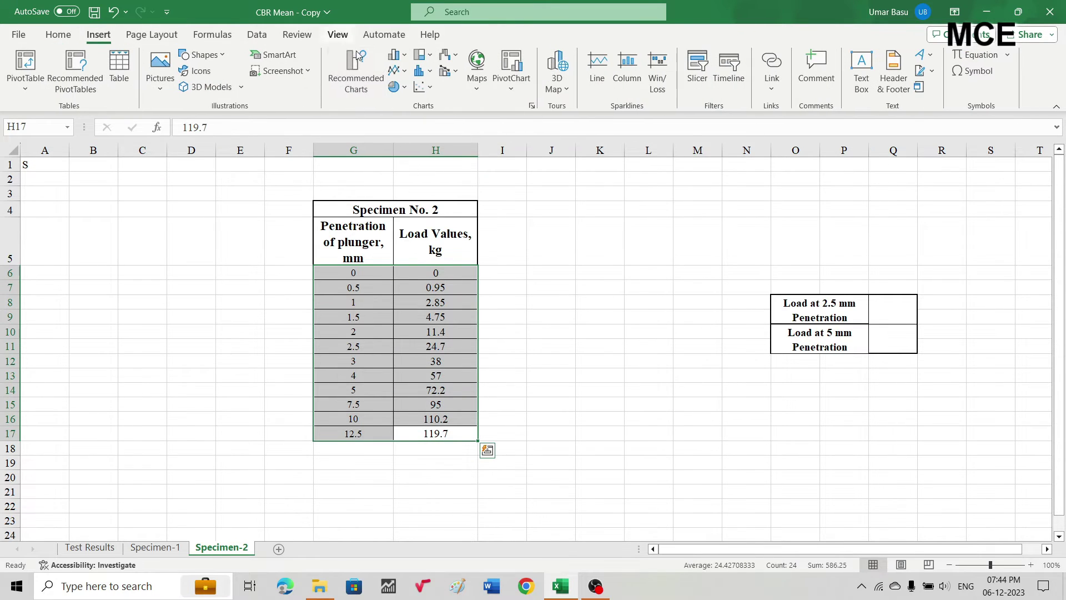
left_click(430, 88)
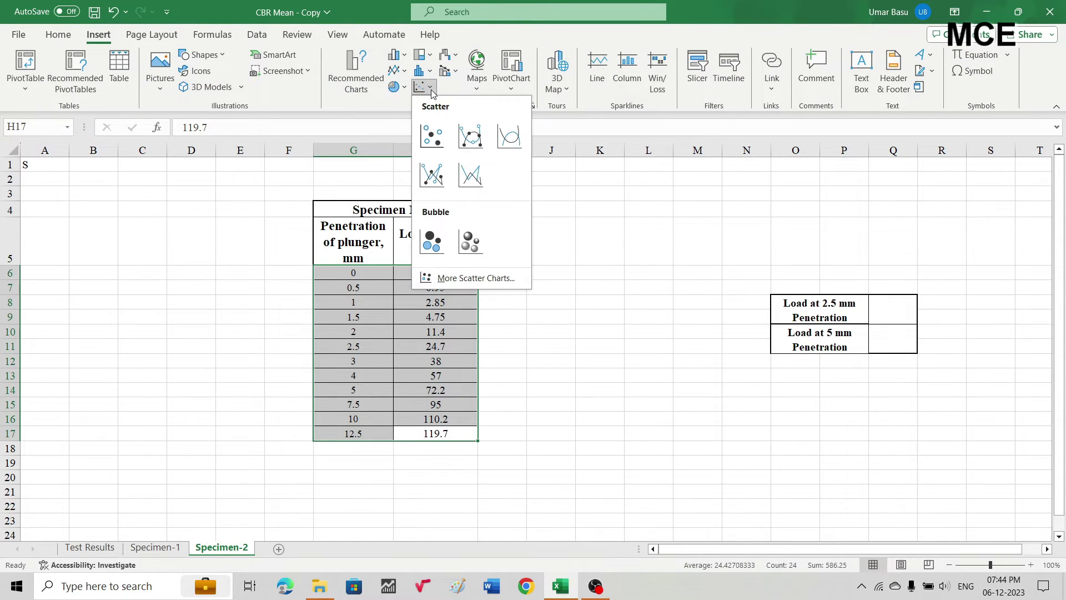
left_click(476, 143)
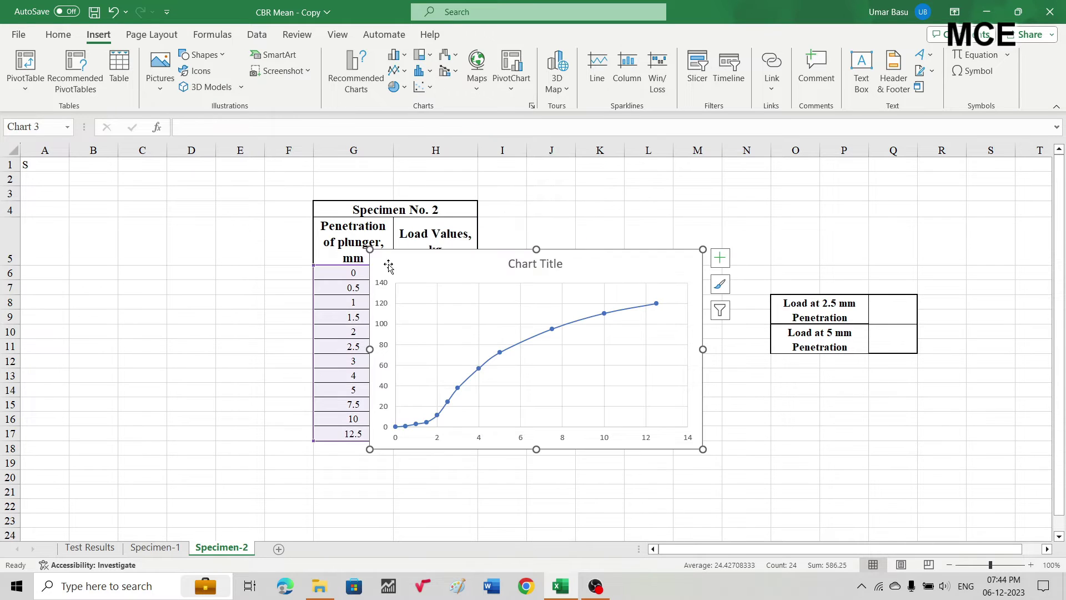
Enlarge the new chart to span roughly columns C to M and rows 2 to 22, and delete its chart title.
left_click_drag(370, 251, 109, 179)
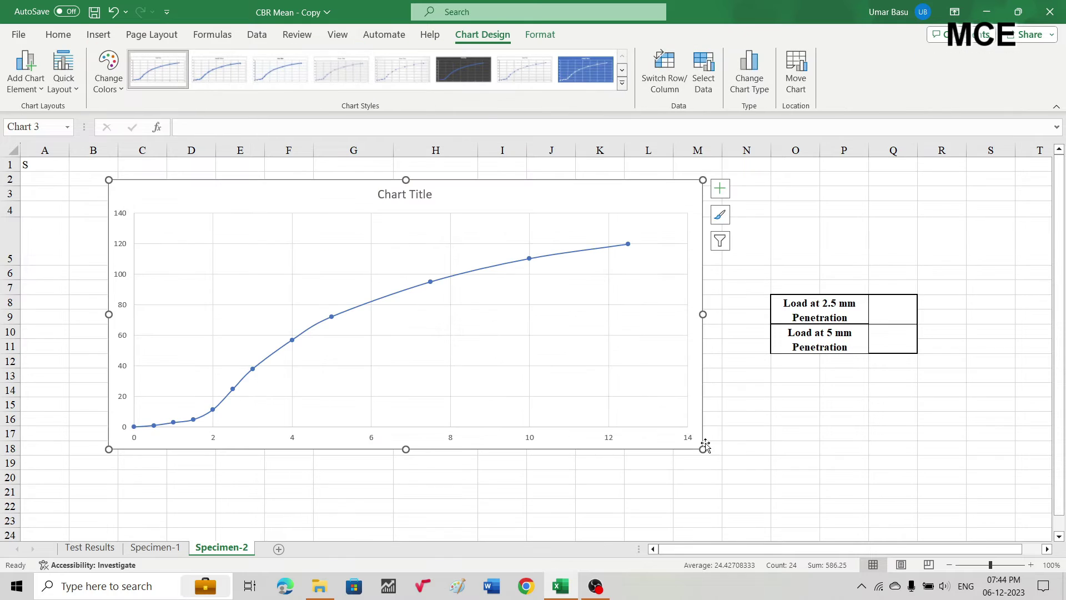
left_click_drag(702, 449, 743, 509)
left_click(409, 198)
key("Delete")
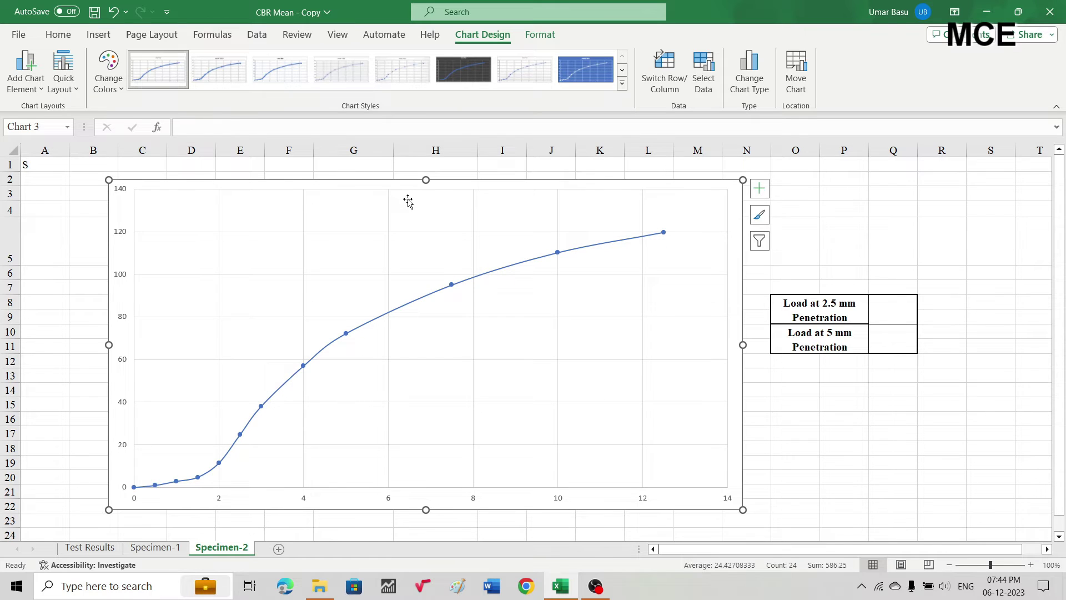
Add axis titles to the chart and title the horizontal axis "Penetration, mm".
left_click(764, 193)
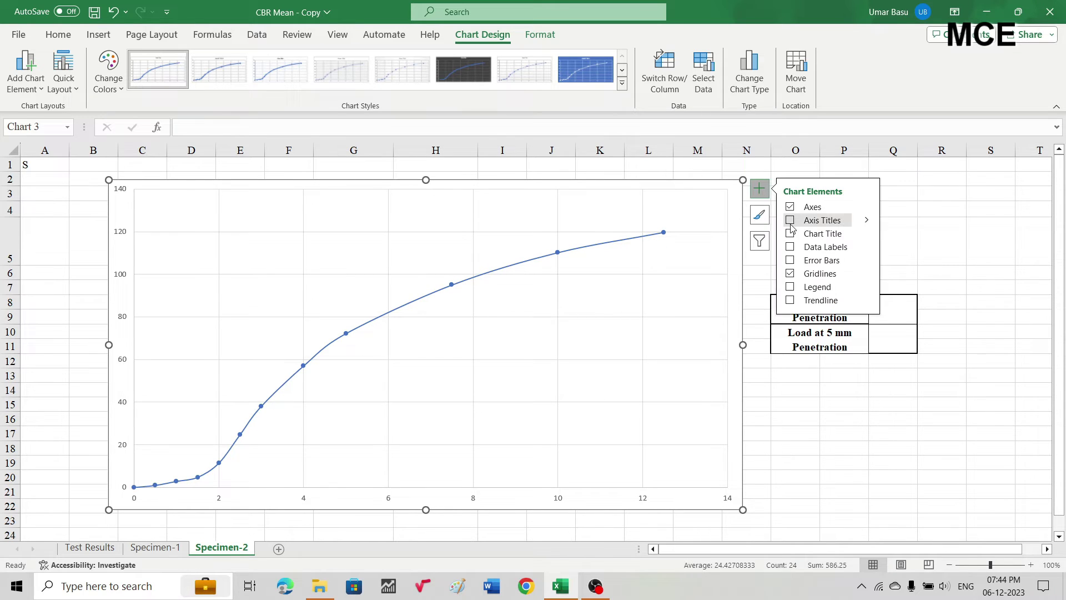
left_click(790, 220)
left_click(445, 492)
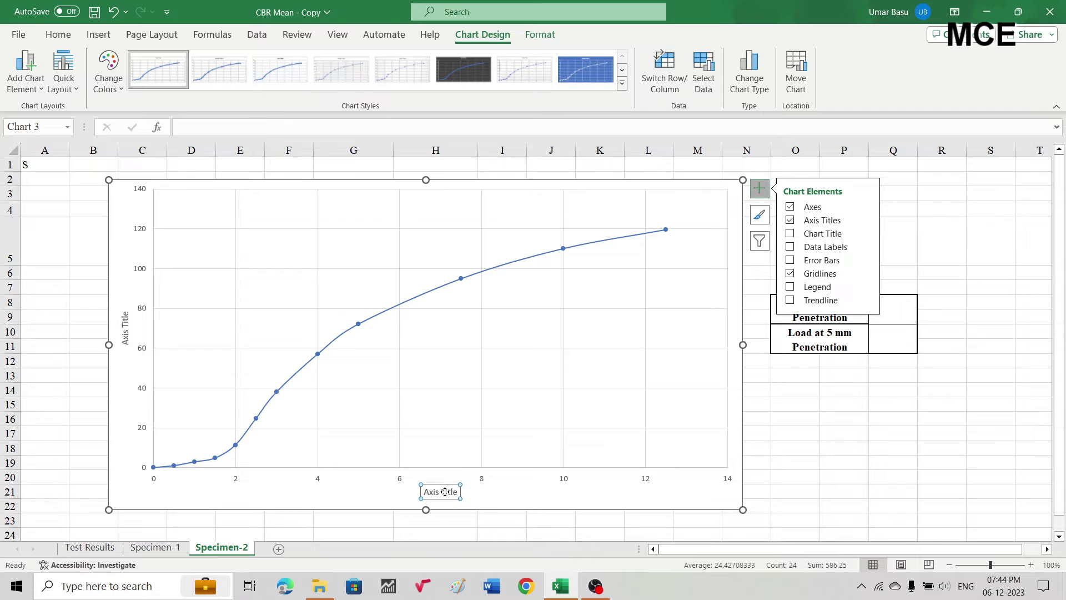
left_click_drag(459, 491, 386, 488)
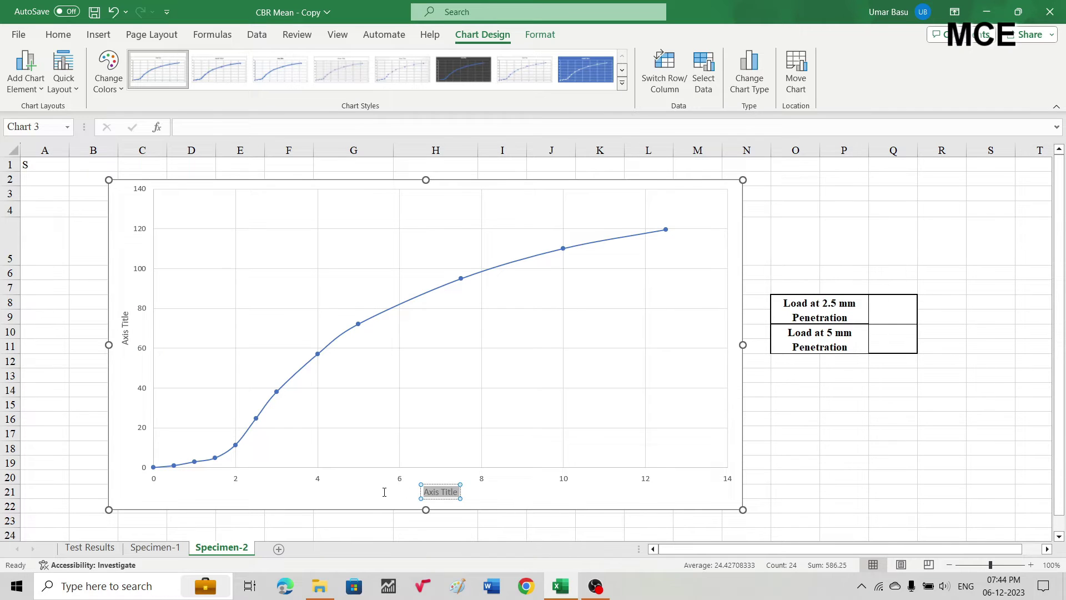
type("Pen")
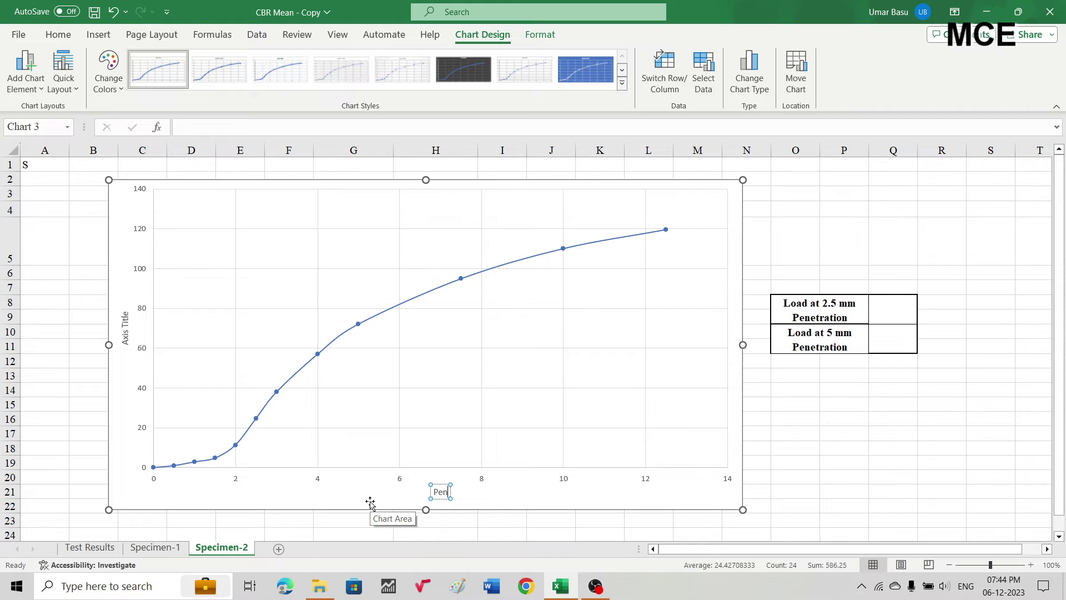
type("etration, mm")
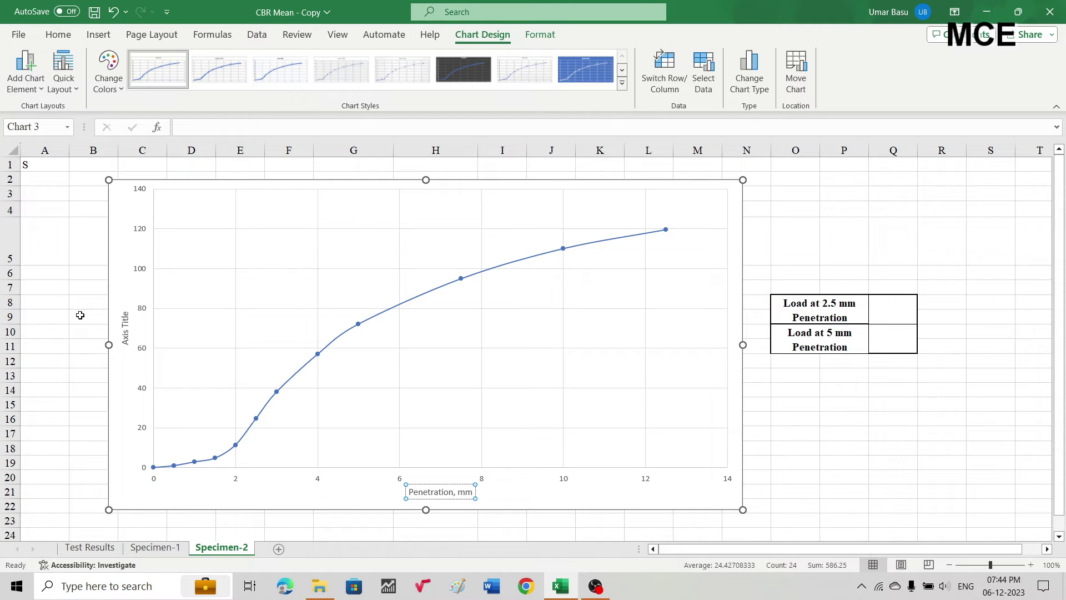
Title the chart's vertical axis "Load Values, kg".
left_click(125, 321)
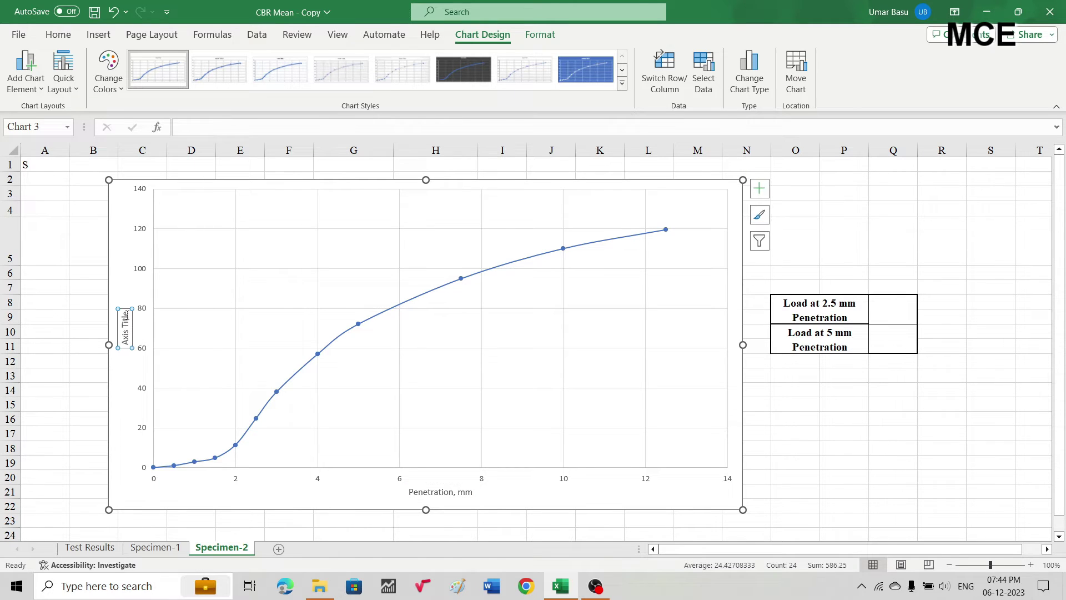
left_click_drag(124, 312, 119, 348)
type("Load")
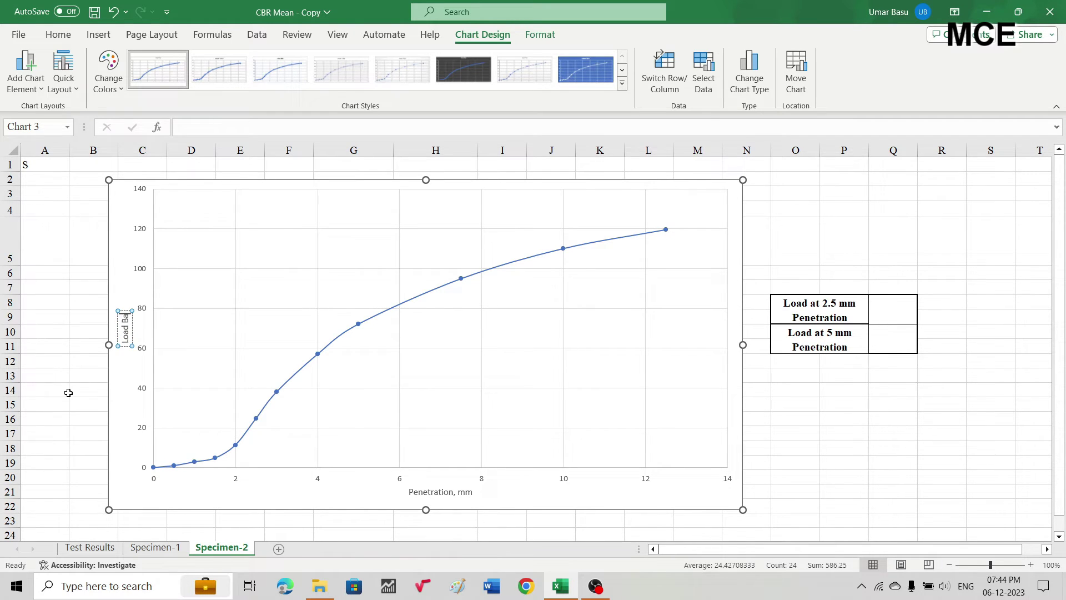
type("Values, kg")
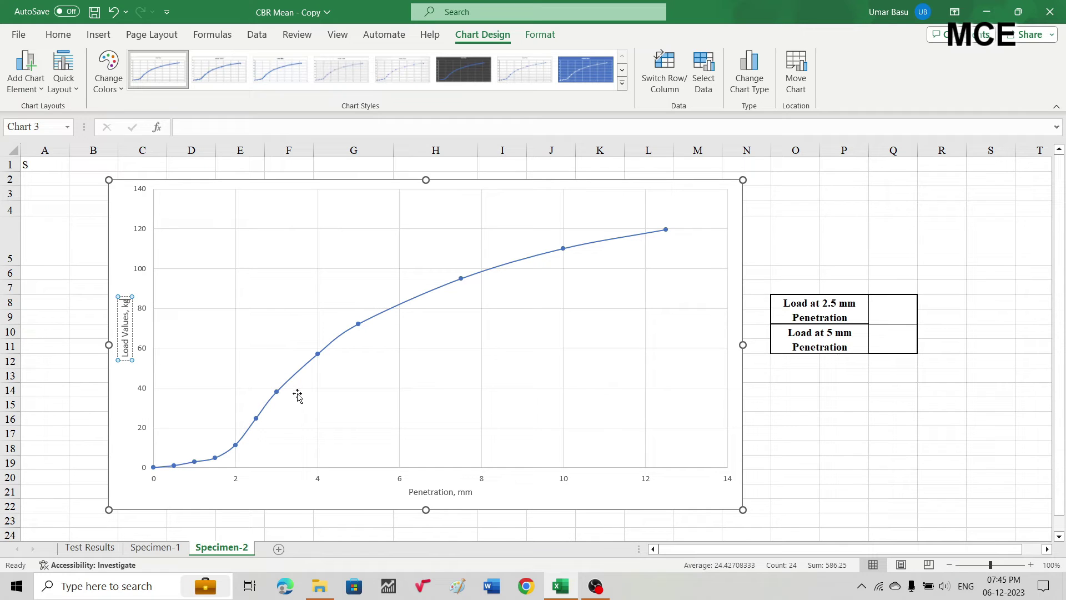
left_click(301, 418)
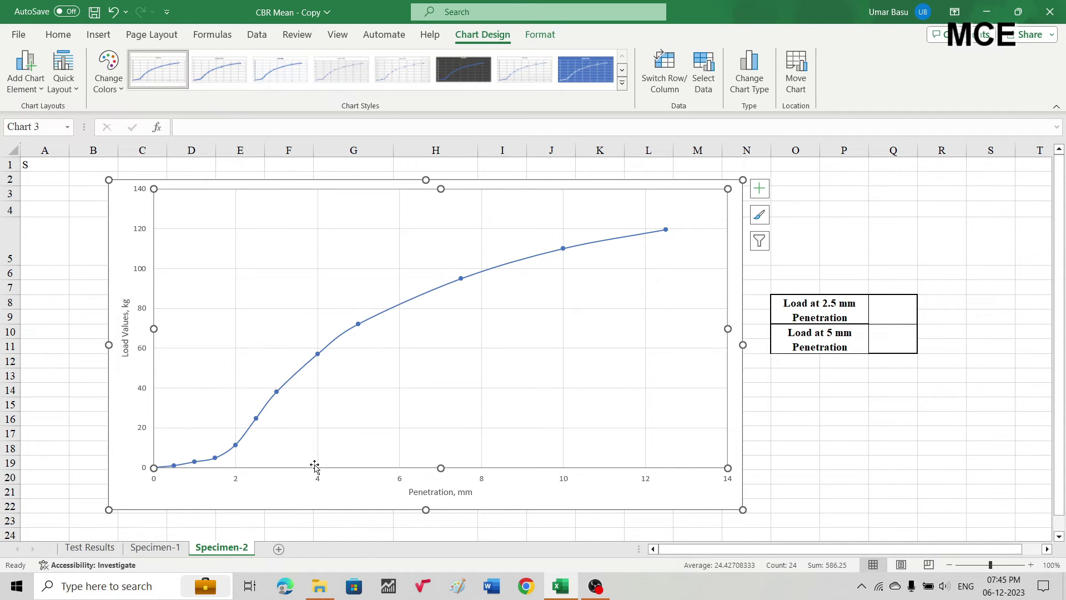
Set the minor unit of the penetration axis to 0.2.
left_click(320, 484)
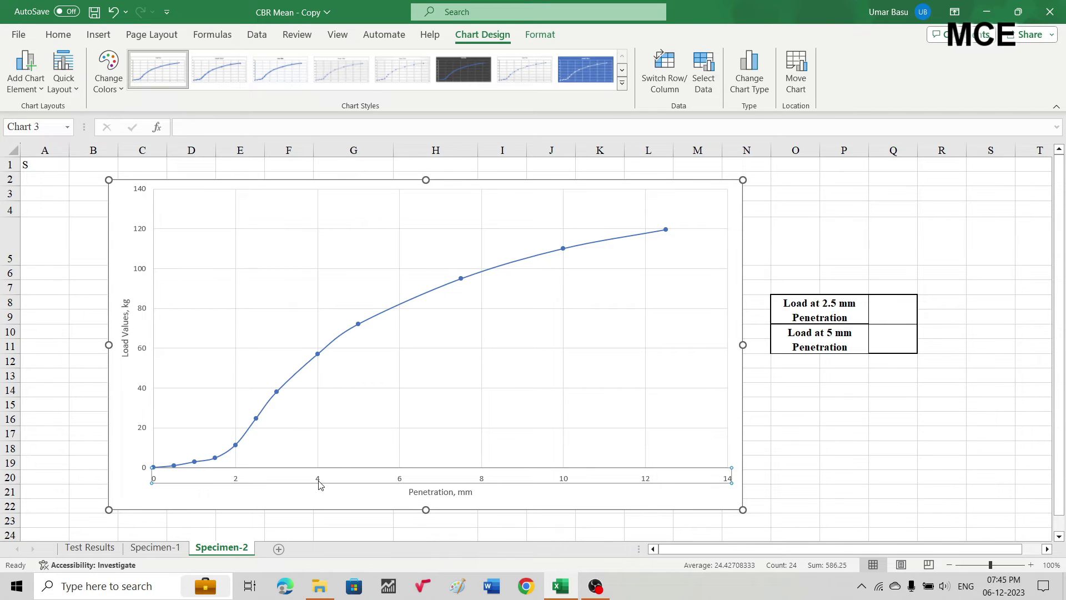
double_click(320, 484)
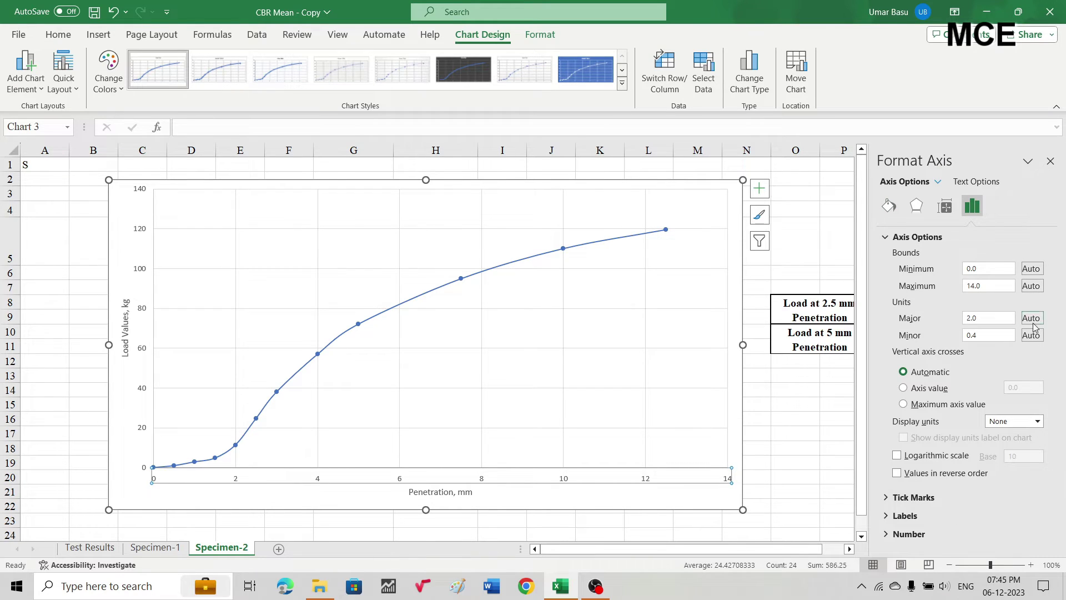
left_click(989, 339)
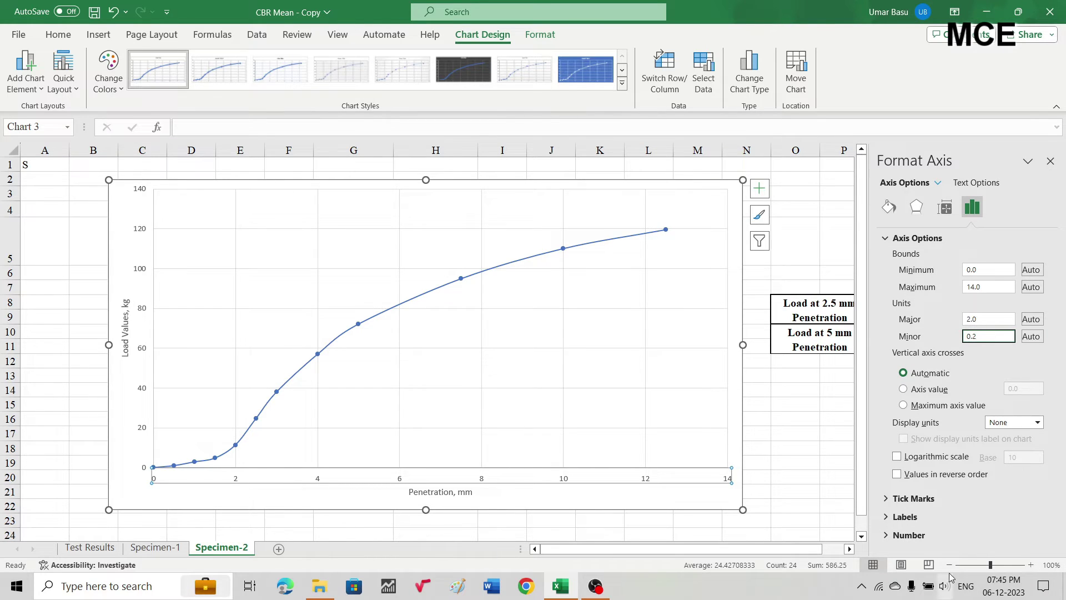
Set the penetration axis tick marks to Cross for the major type and Inside for the minor type.
left_click(1036, 499)
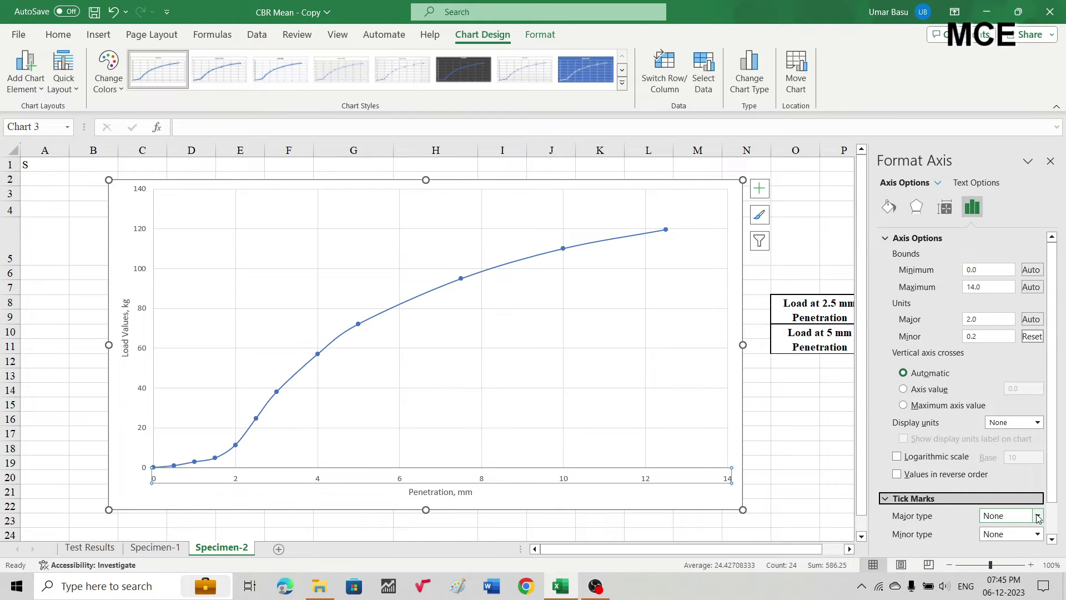
left_click(1037, 515)
left_click(1009, 514)
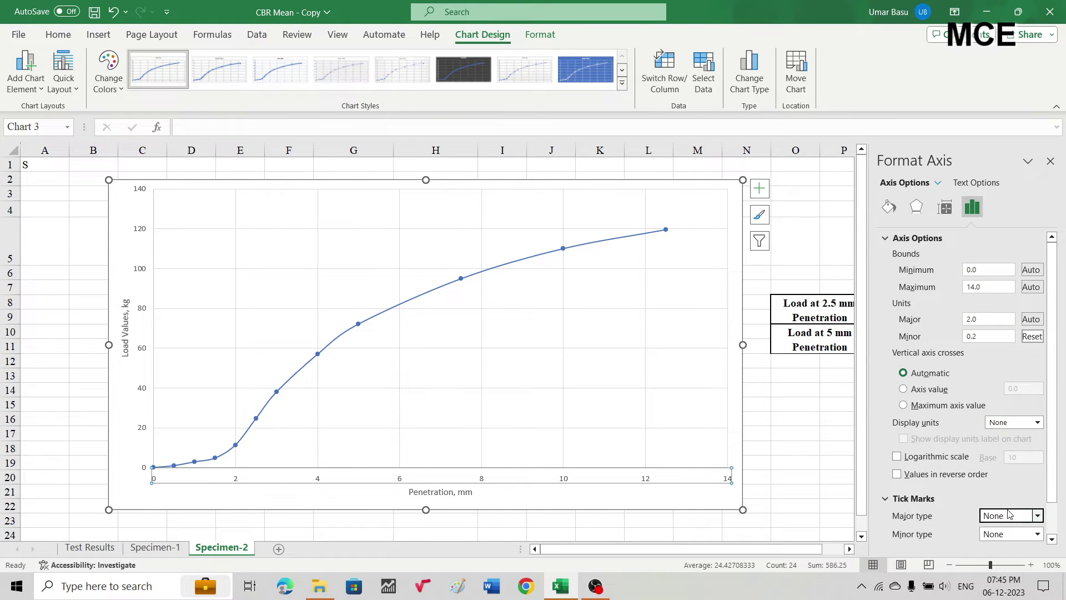
left_click(1036, 516)
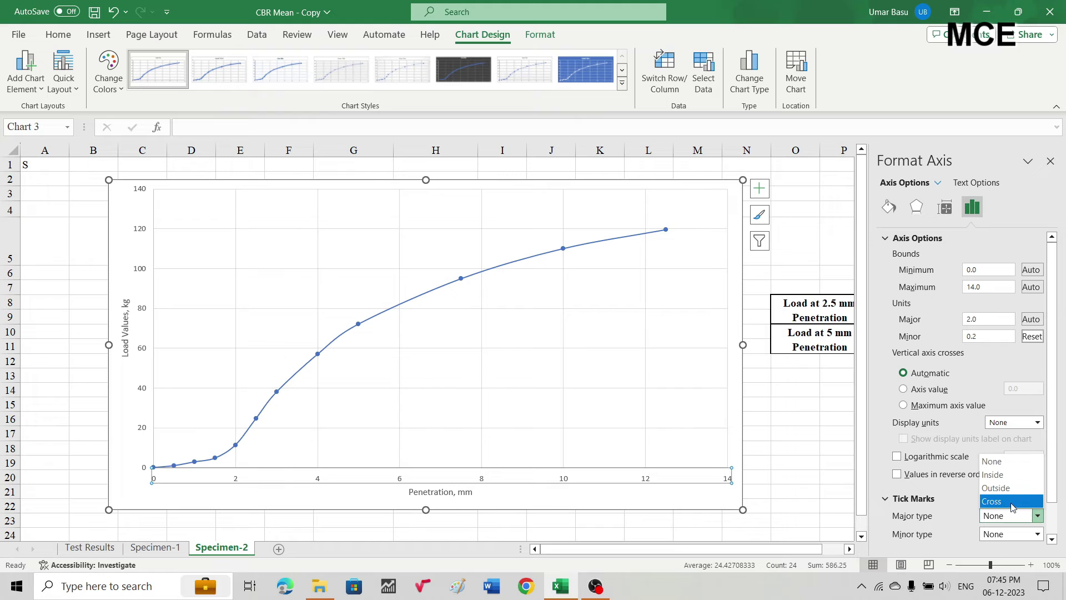
left_click(1022, 500)
left_click(1036, 534)
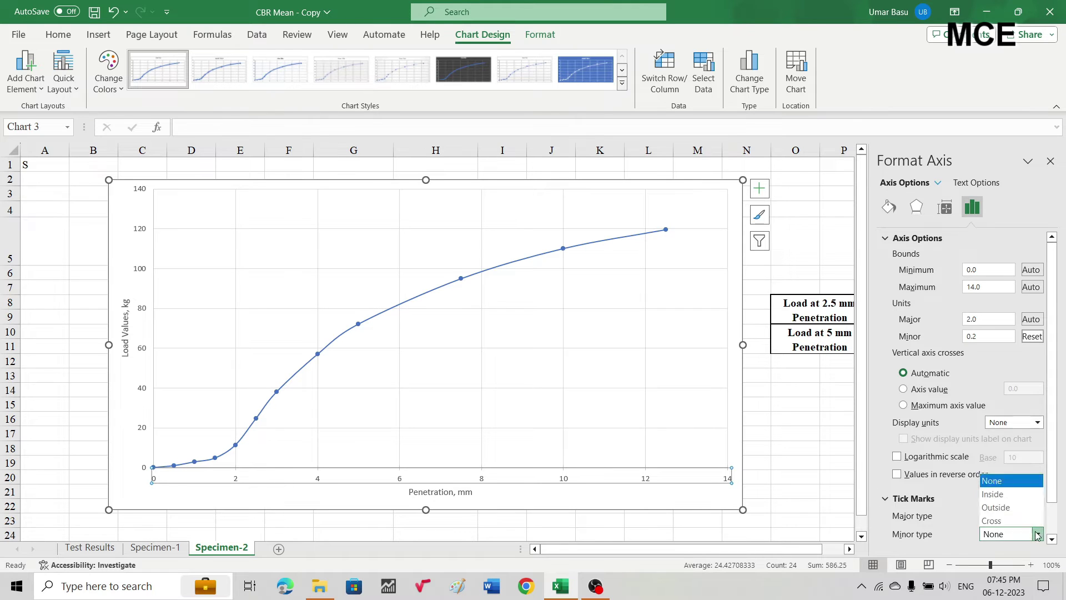
left_click(1000, 494)
Format the penetration axis line as black with a width of 1 pt.
left_click(890, 208)
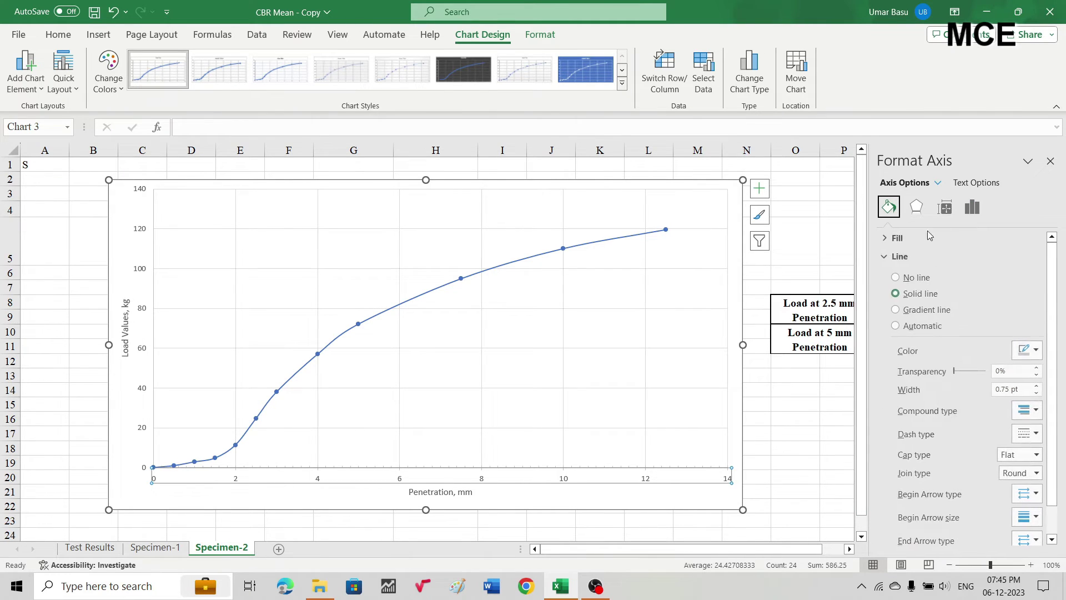
left_click(1027, 349)
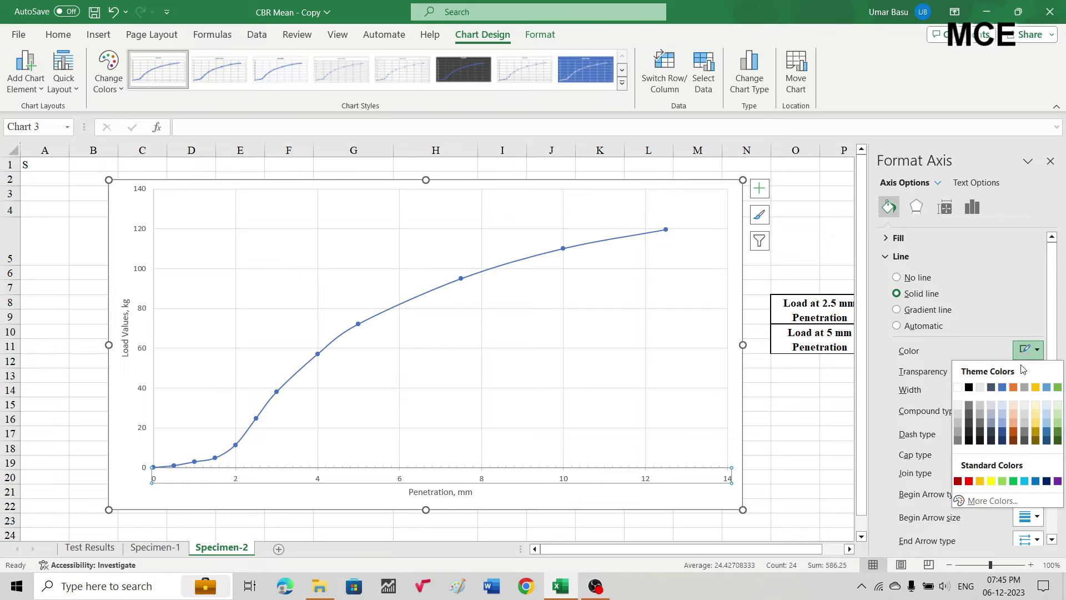
left_click(969, 387)
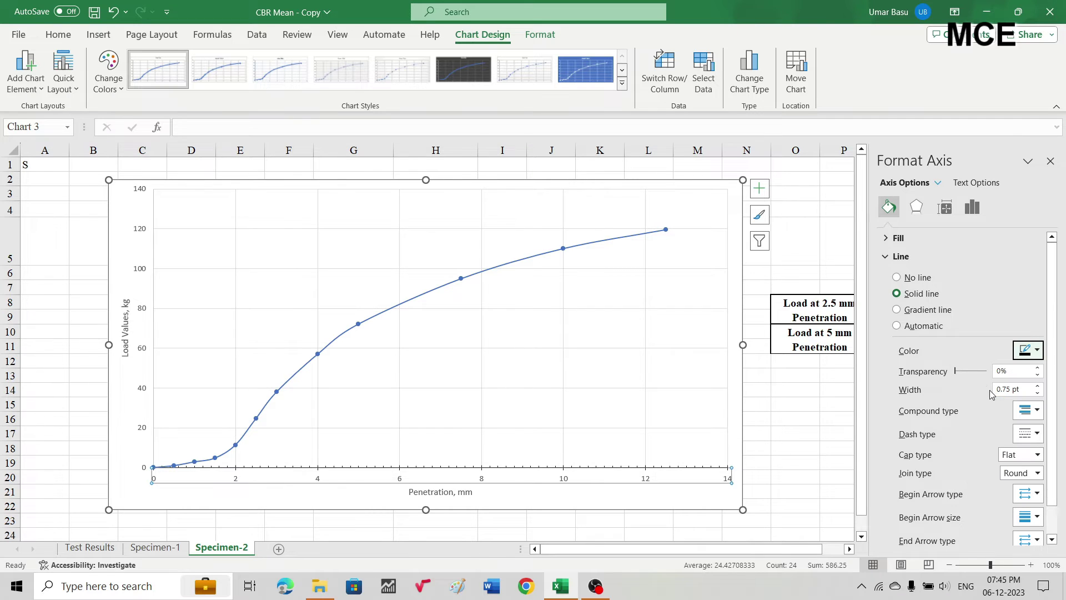
left_click(1038, 385)
Make the load axis line black and increase its width by one increment.
left_click(145, 358)
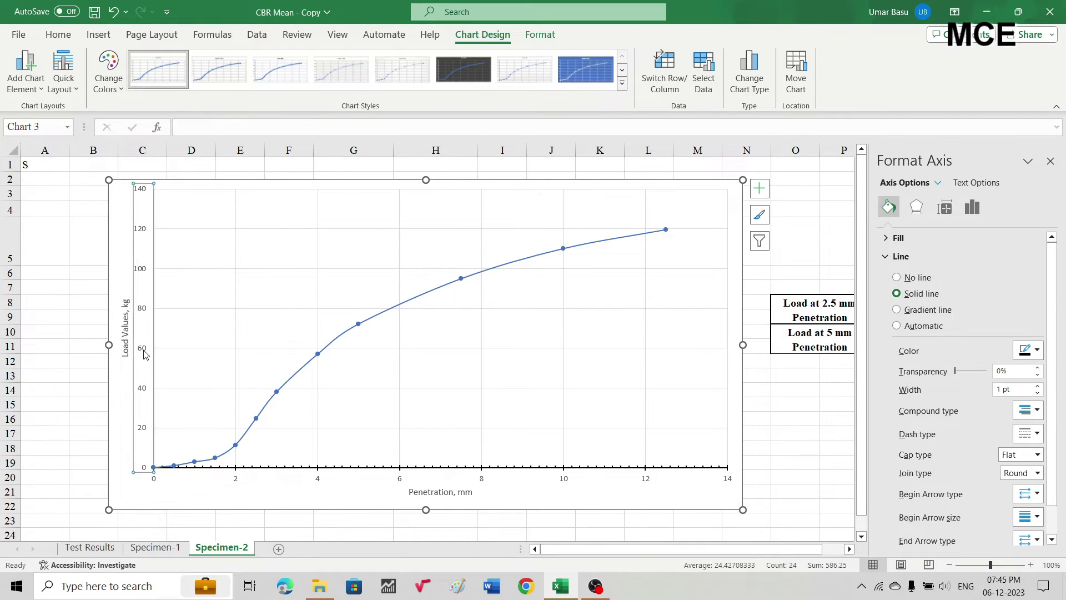
left_click(1026, 350)
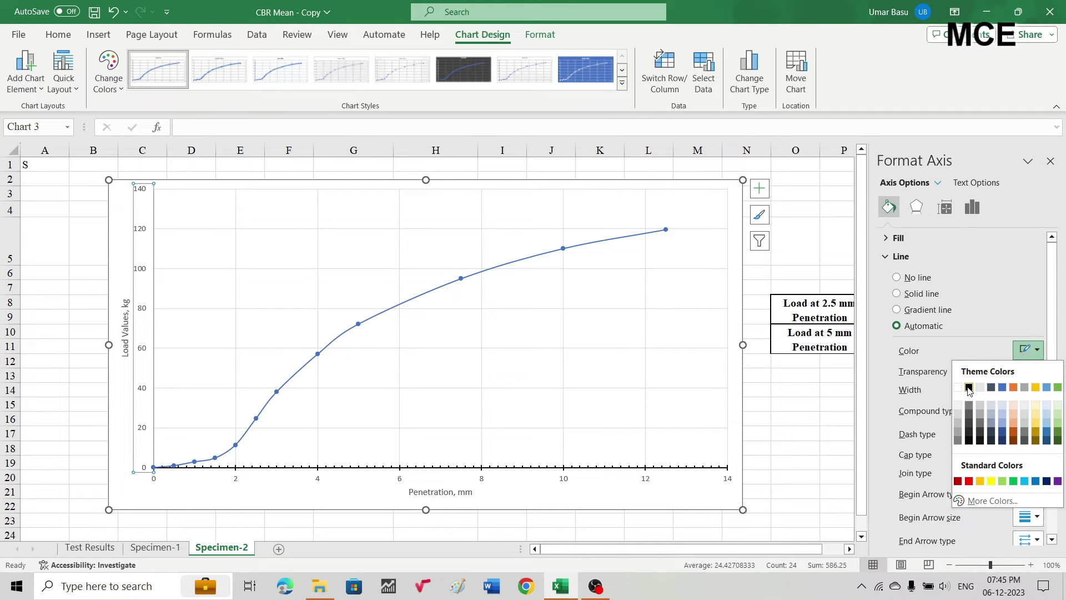
left_click(969, 387)
left_click(1038, 387)
Set the load axis tick marks to Cross for the major type and Inside for the minor type.
left_click(972, 207)
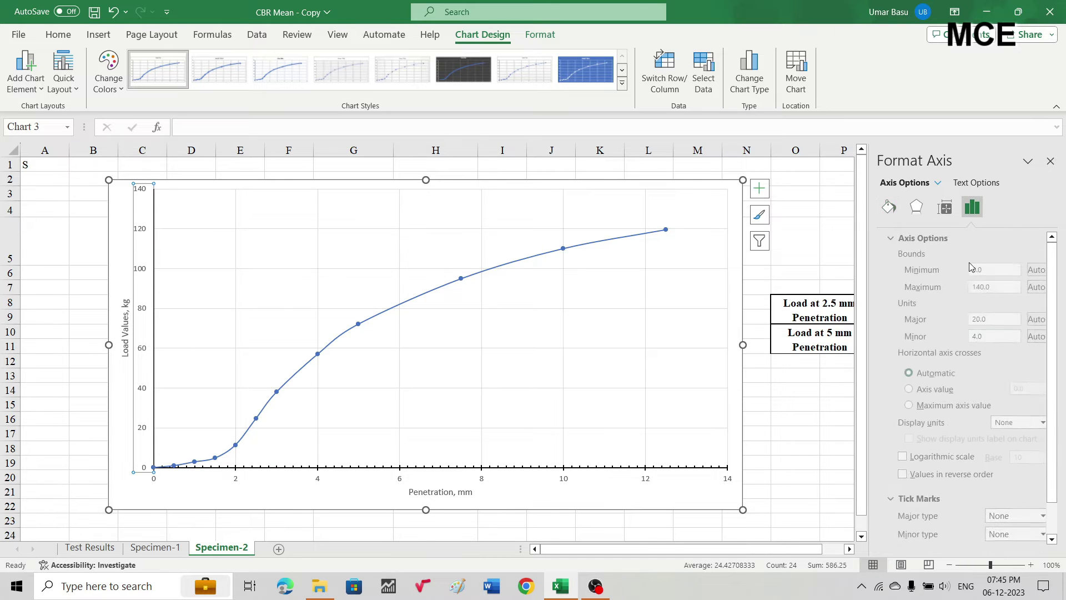
left_click(1037, 516)
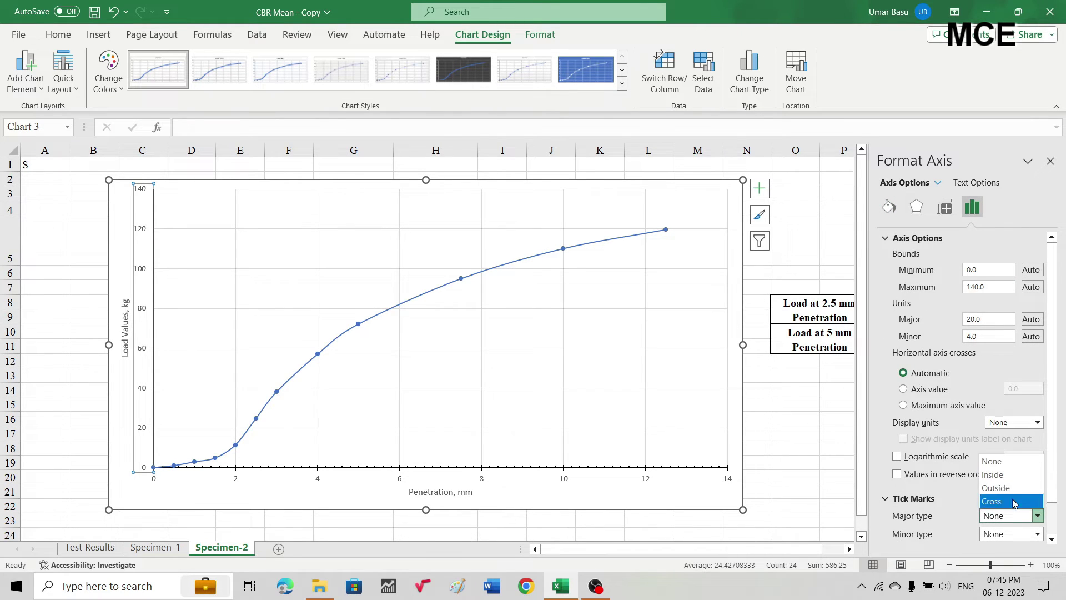
left_click(1009, 502)
left_click(1038, 533)
left_click(995, 493)
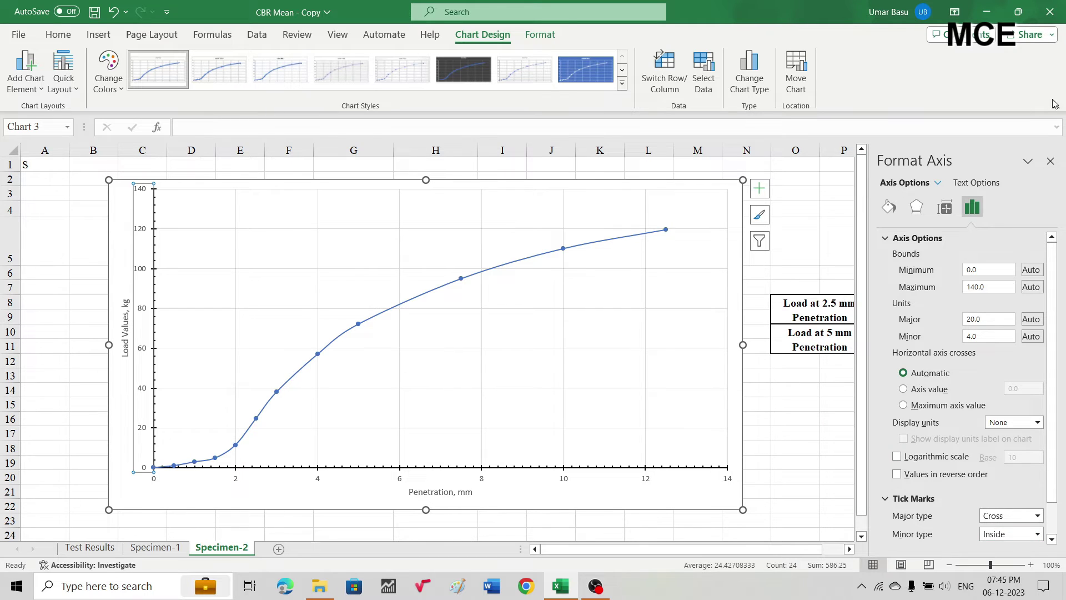
Draw a straight line about 1.8 cm high and 1.44 cm wide extending the curve's steep part from the 2.5 mm point down to the penetration axis.
left_click(1050, 162)
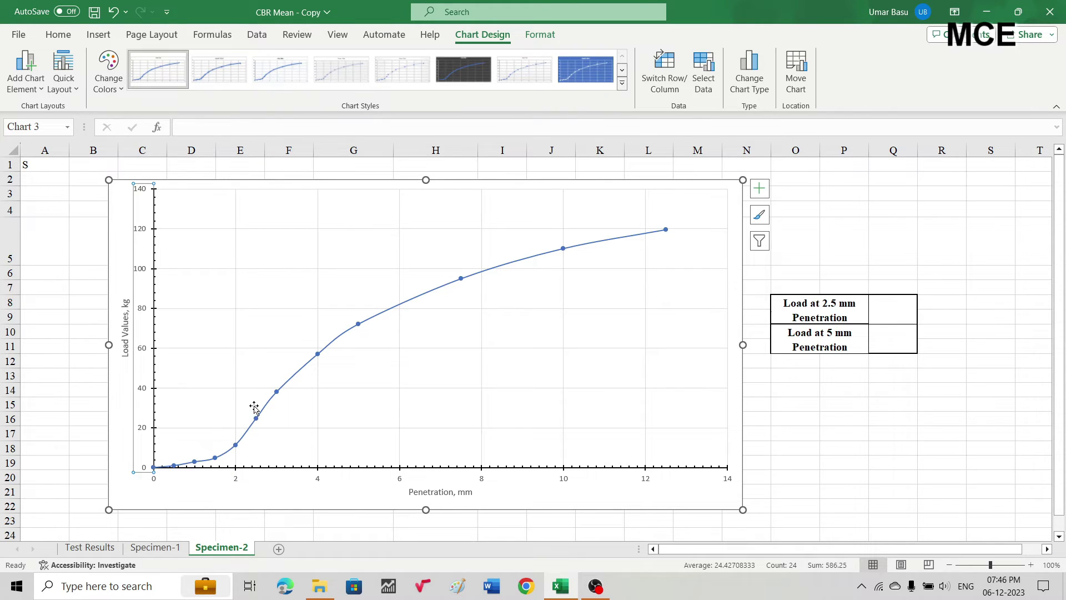
mouse_move(232, 447)
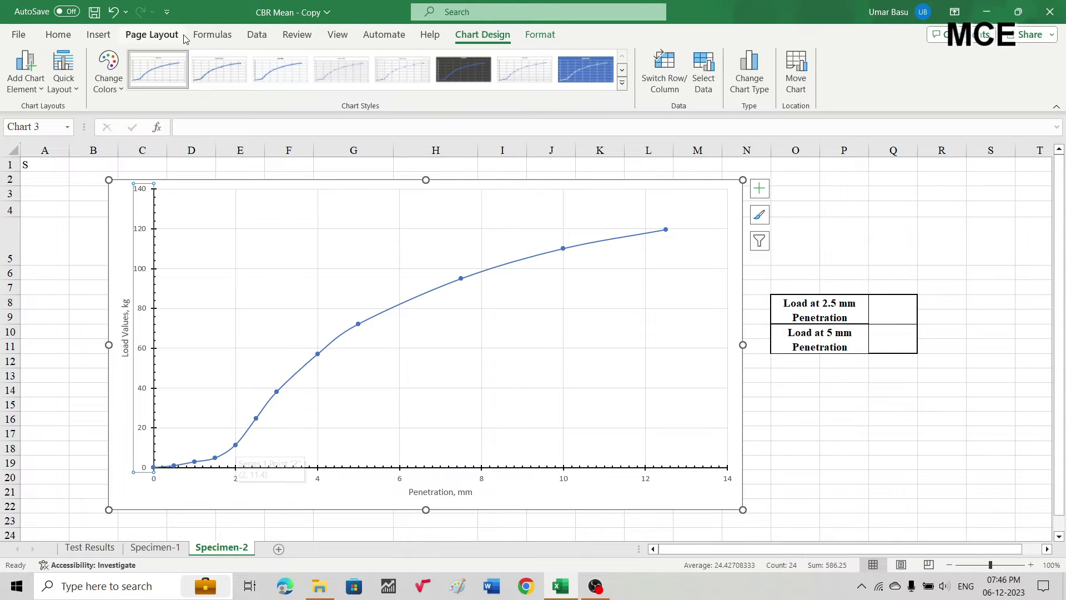
left_click(99, 35)
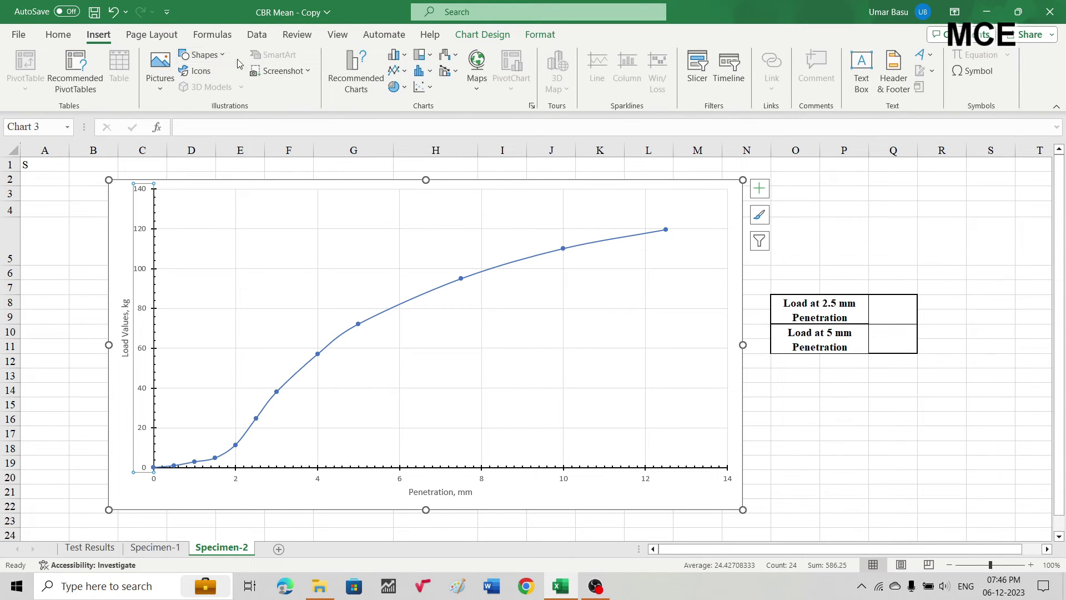
left_click(201, 54)
left_click(198, 91)
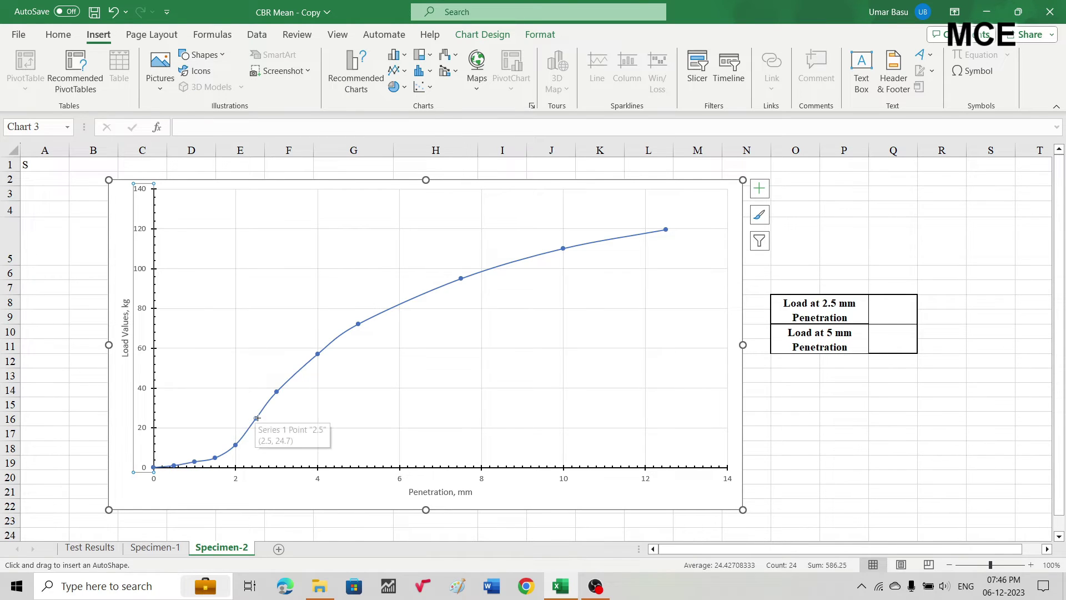
left_click_drag(236, 445, 218, 467)
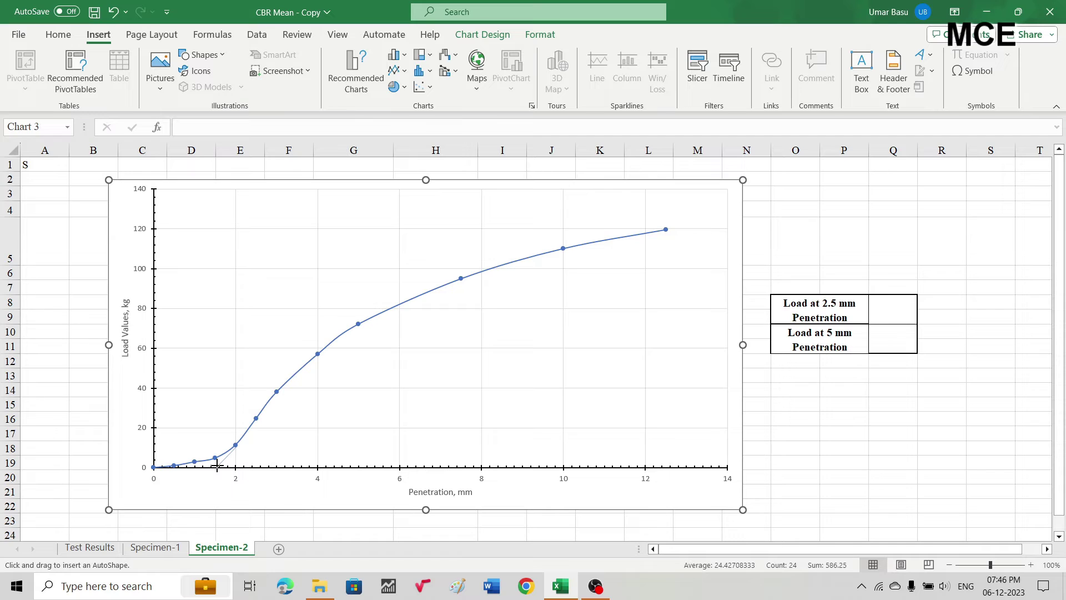
left_click_drag(218, 467, 217, 466)
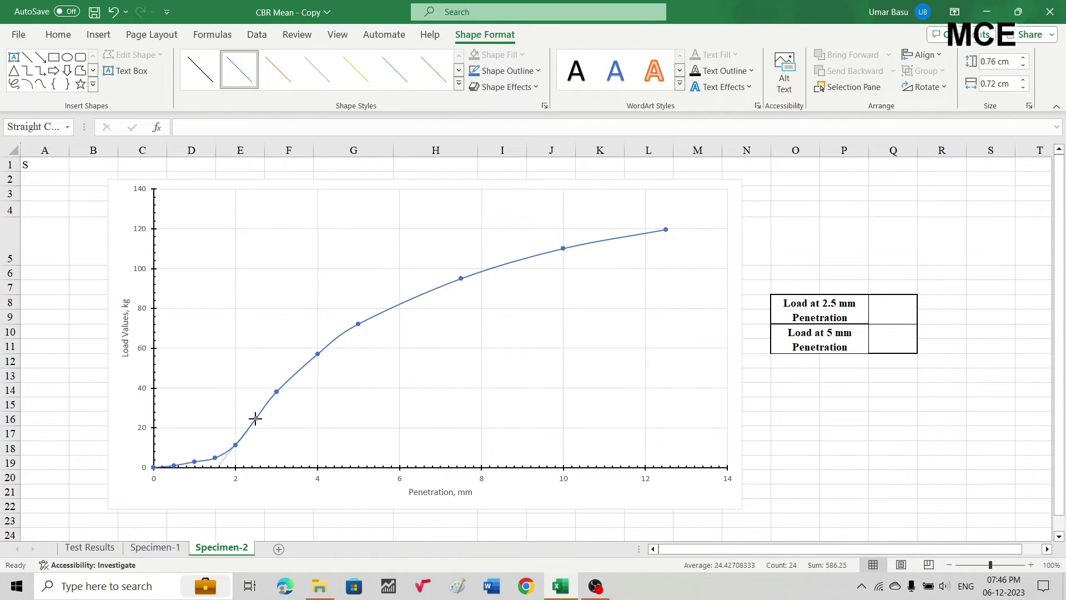
left_click_drag(255, 418, 256, 419)
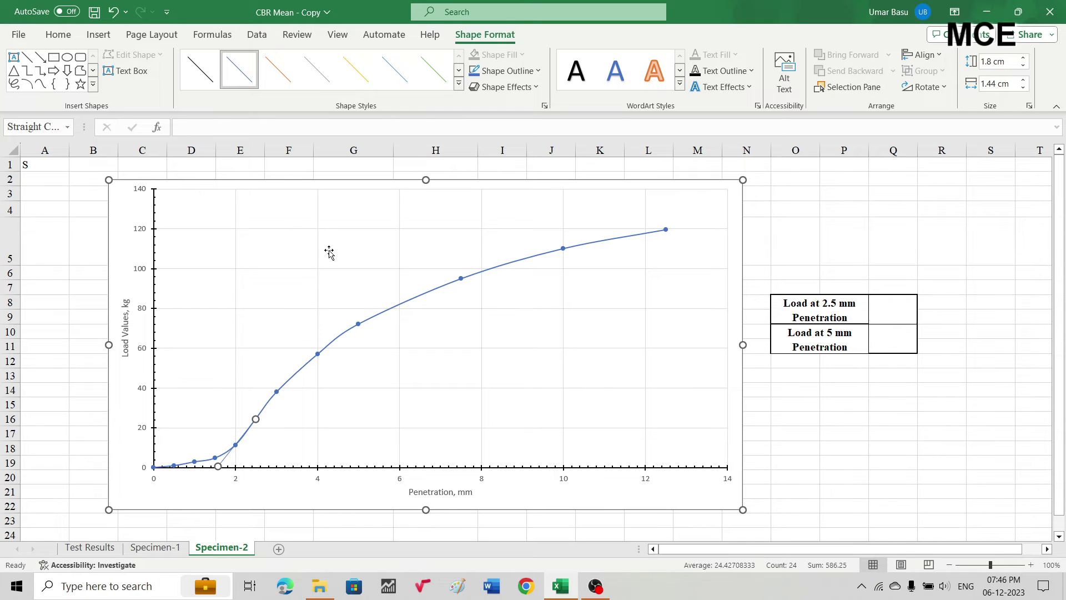
Apply the medium-weight black theme style to the tangent line and move its lower end to meet the penetration axis at about 1.6 mm.
left_click(459, 82)
left_click(208, 159)
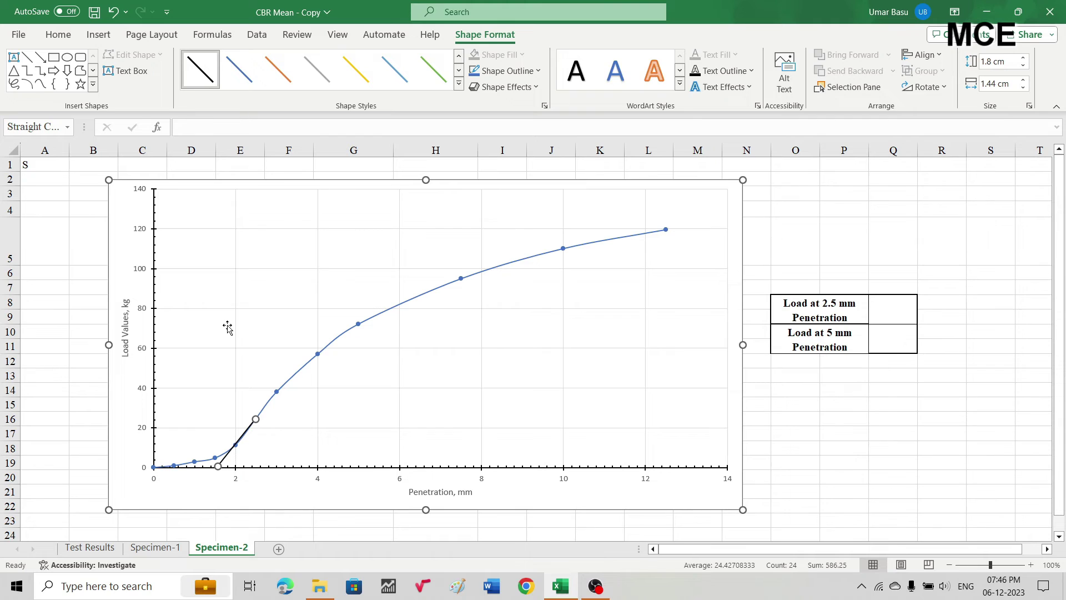
left_click(260, 387)
left_click(223, 462)
left_click_drag(222, 462, 220, 467)
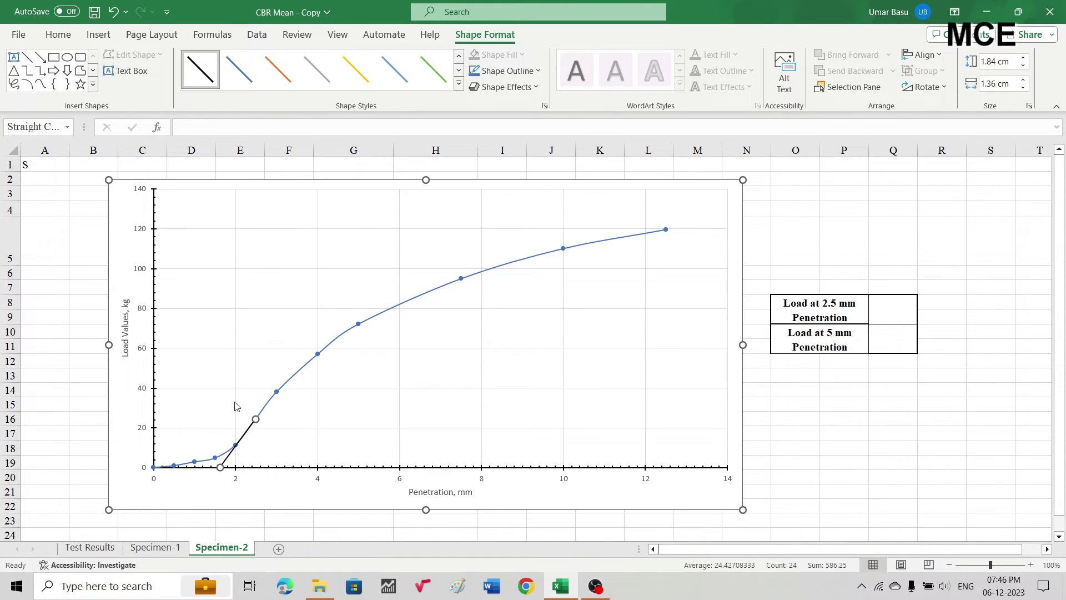
left_click(238, 397)
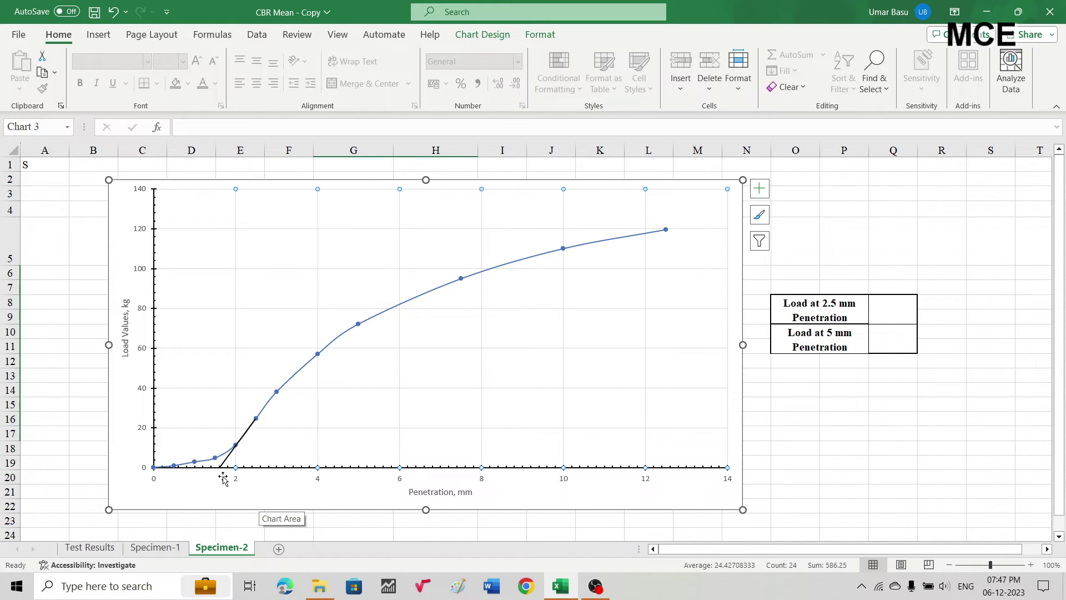
Calculate the corrected 2.5 mm penetration in cell O14 with the formula =1.6+2.5.
left_click(778, 421)
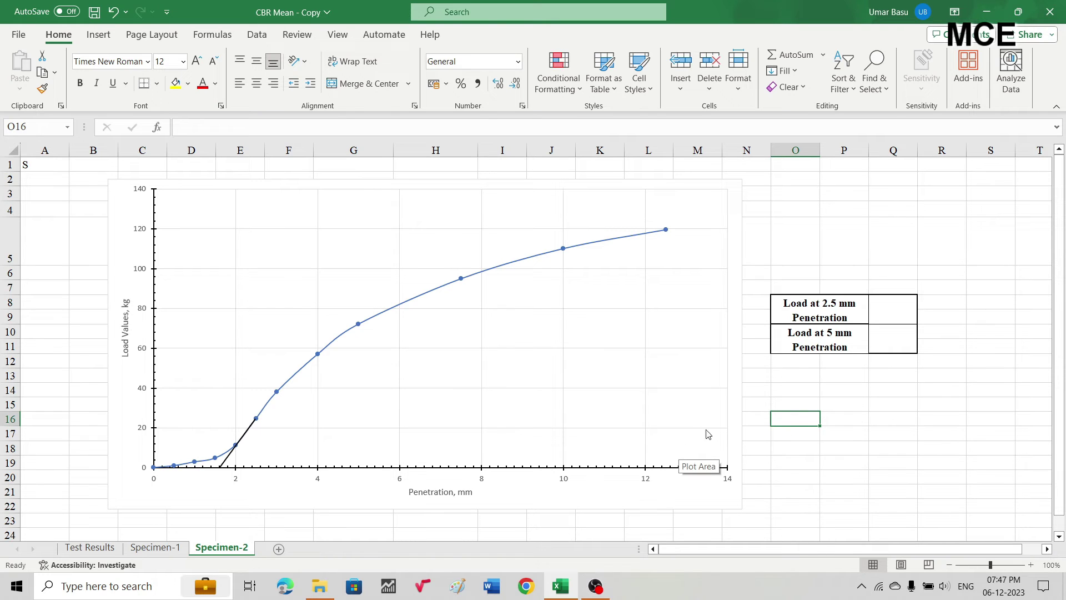
double_click(786, 389)
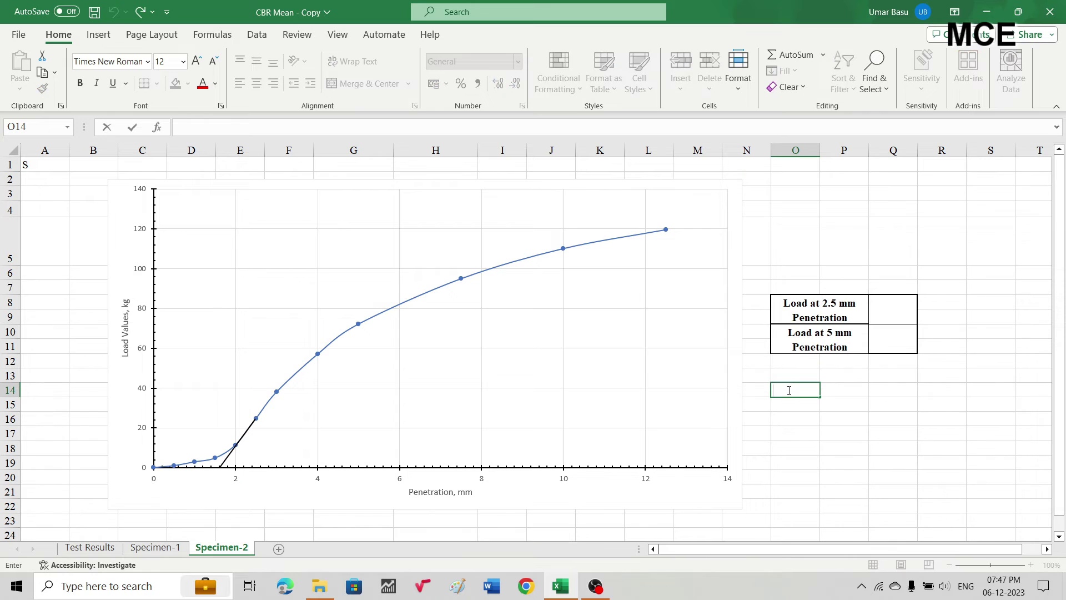
type("=1")
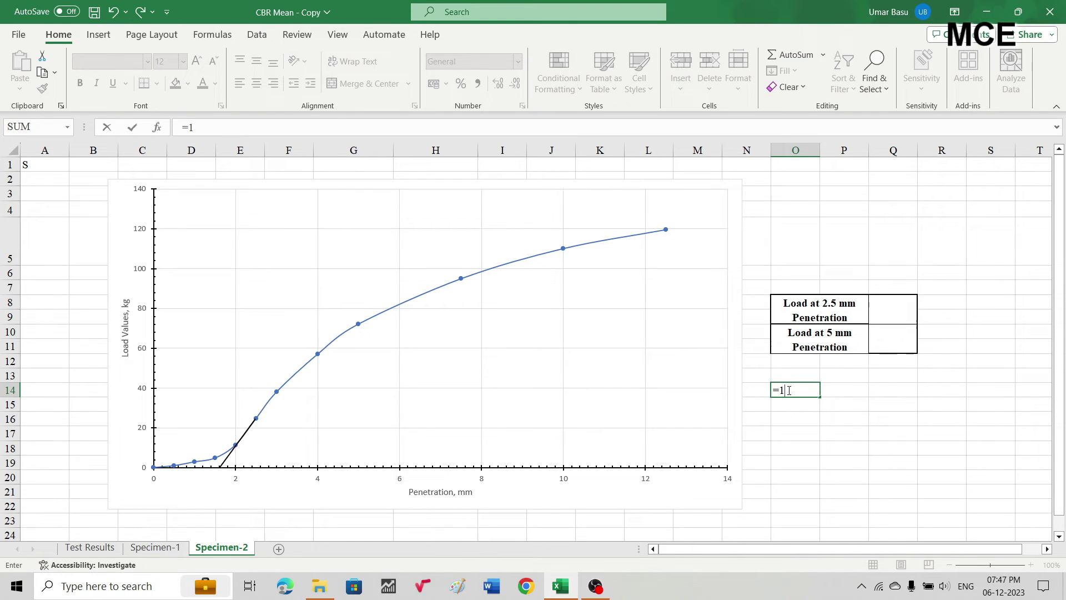
type(".6+2.5")
key("Return")
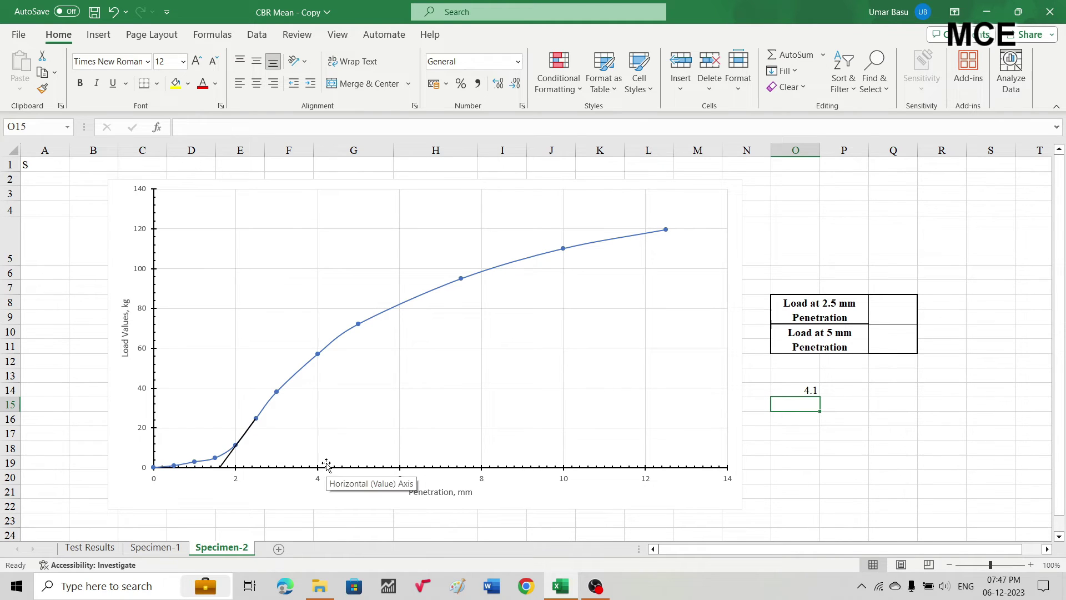
Draw a vertical line about 4.51 cm high from 4.1 mm on the penetration axis to the curve and style it medium-weight black.
left_click(98, 35)
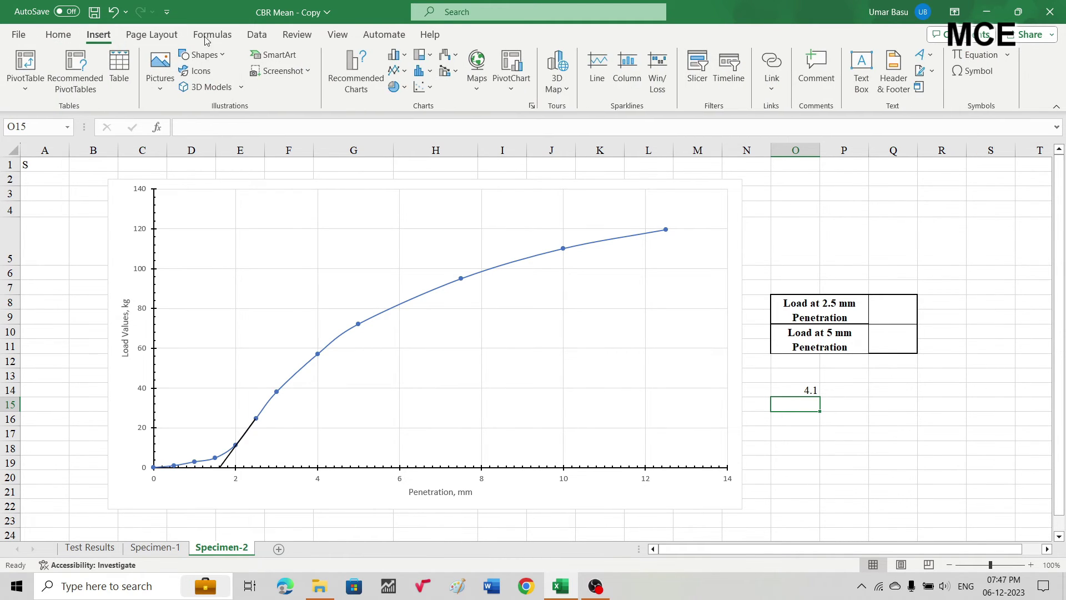
left_click(200, 55)
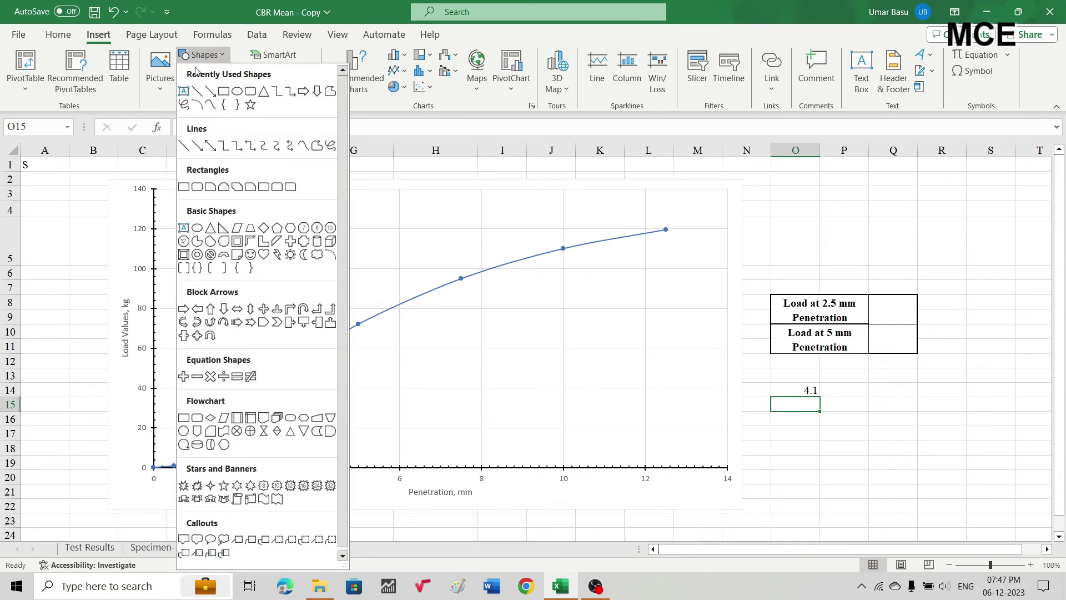
left_click(197, 90)
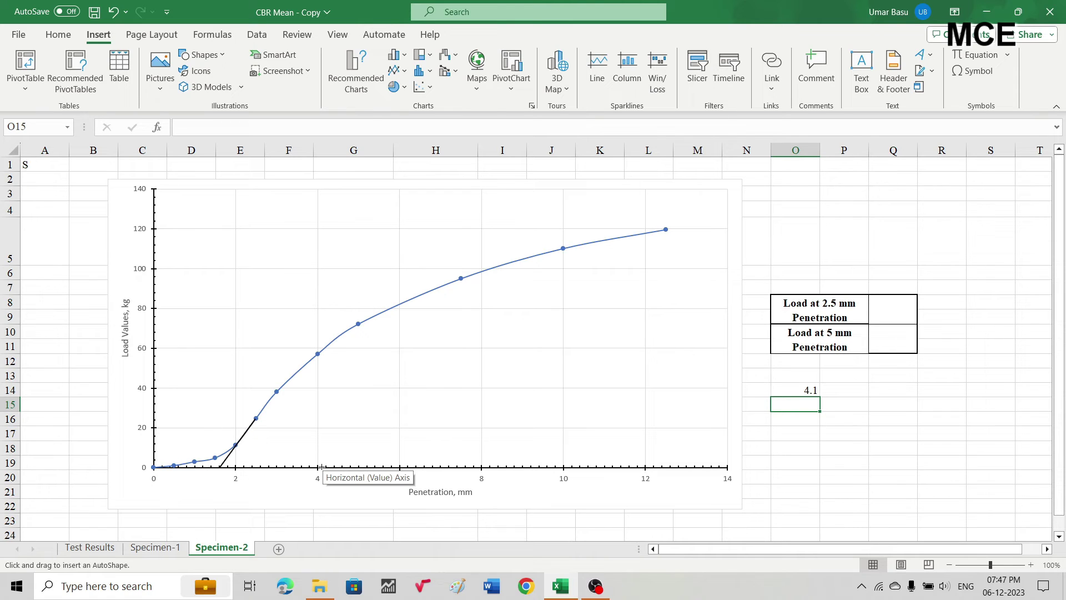
mouse_move(321, 466)
left_mouse_down()
mouse_move(338, 378)
mouse_move(322, 348)
left_mouse_up()
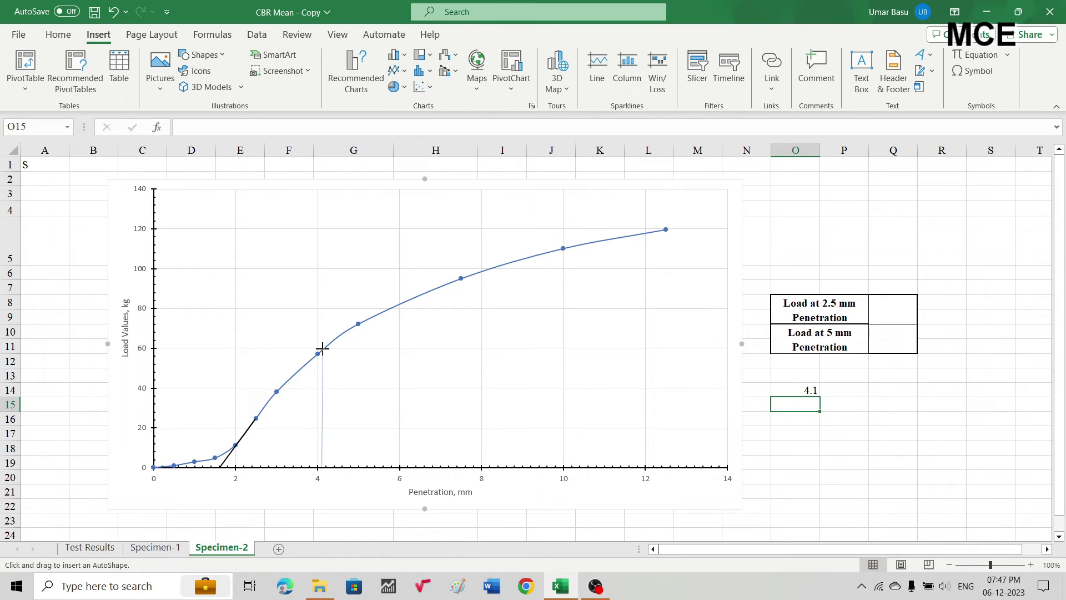
left_click_drag(321, 348, 321, 347)
left_click_drag(321, 347, 321, 348)
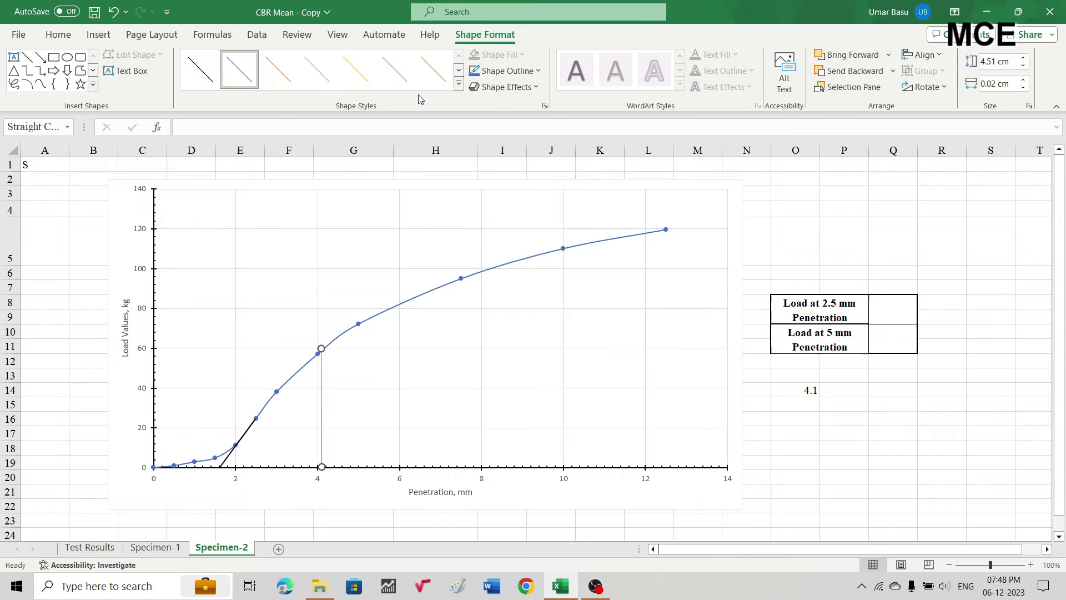
left_click(459, 87)
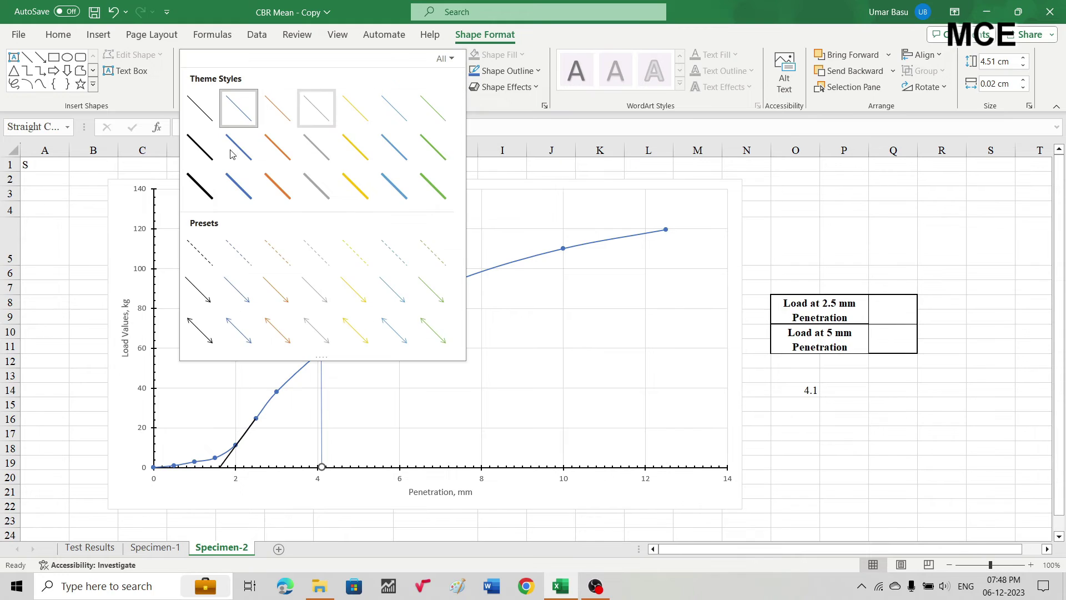
left_click(198, 161)
Draw a horizontal line about 6.33 cm long from the top of the 4.1 mm line to the load axis and style it medium-weight black.
left_click(27, 57)
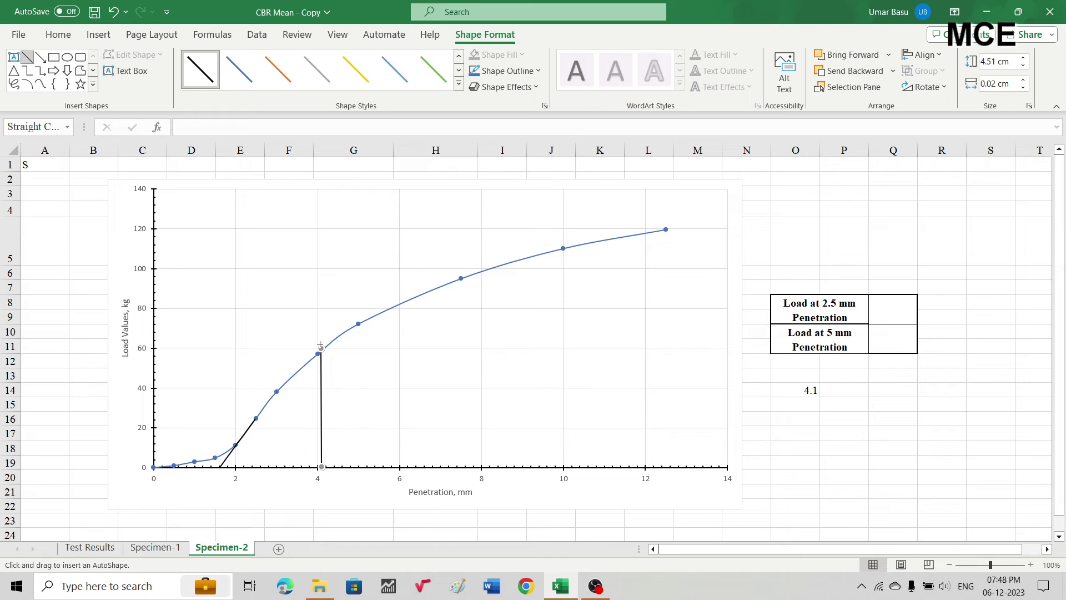
left_click_drag(321, 345, 157, 348)
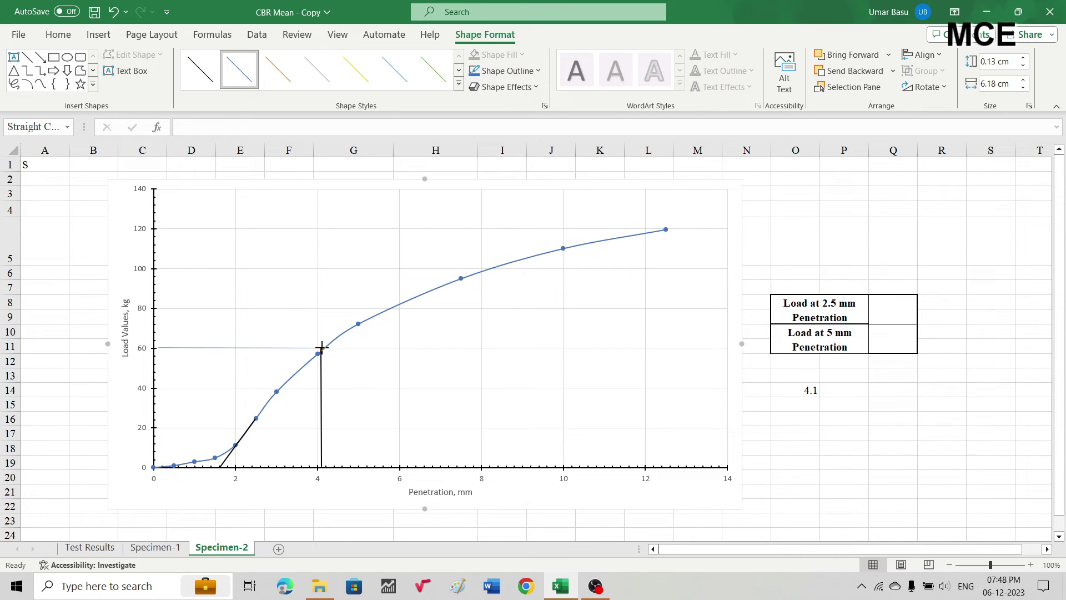
left_click_drag(322, 347, 322, 347)
left_click_drag(158, 347, 155, 348)
left_click(904, 433)
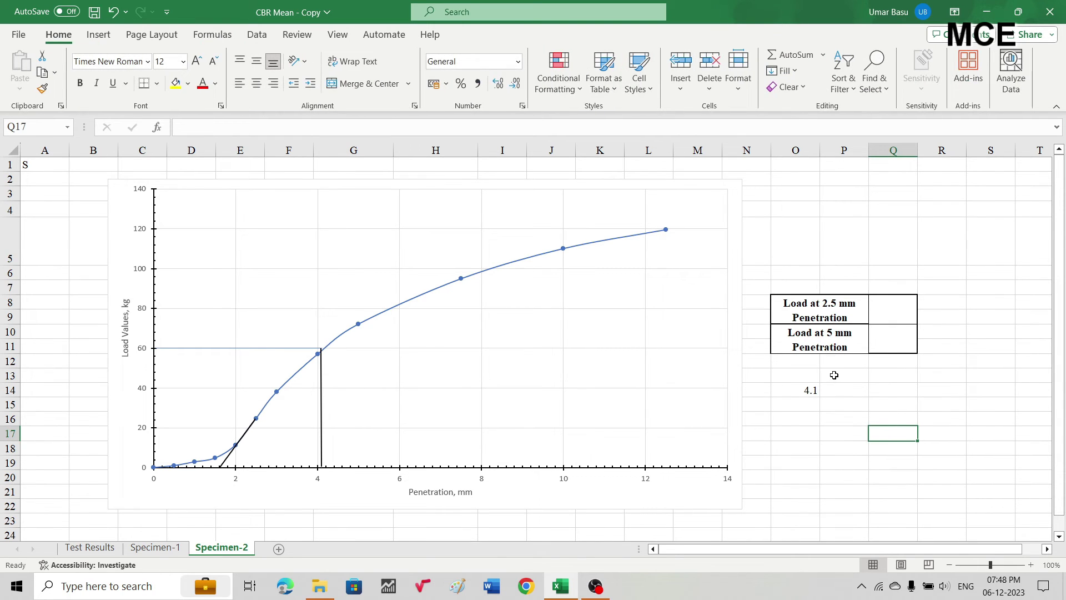
left_click(186, 348)
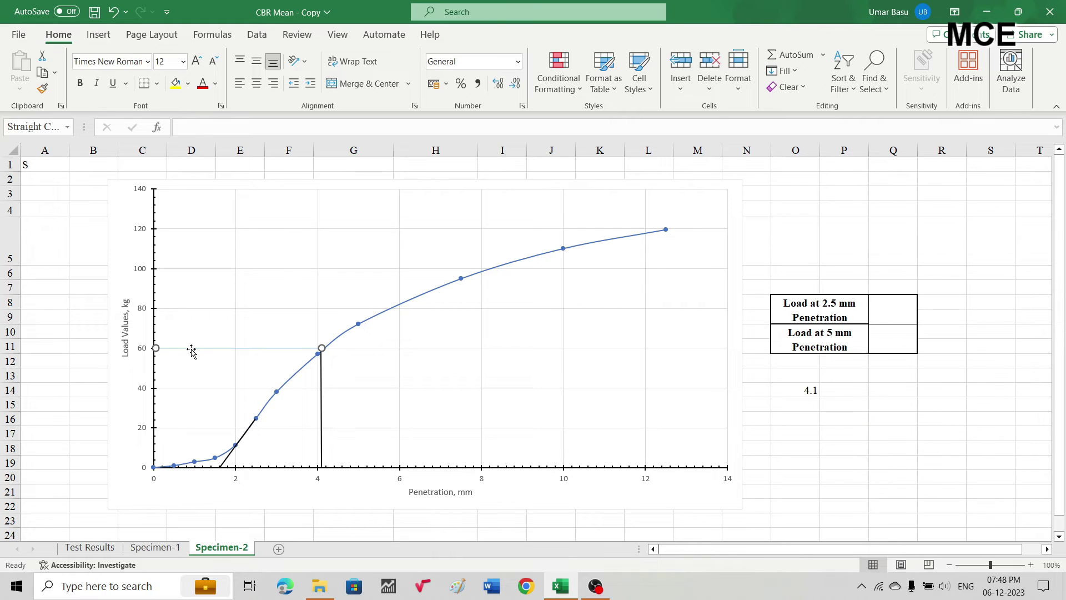
left_click(459, 83)
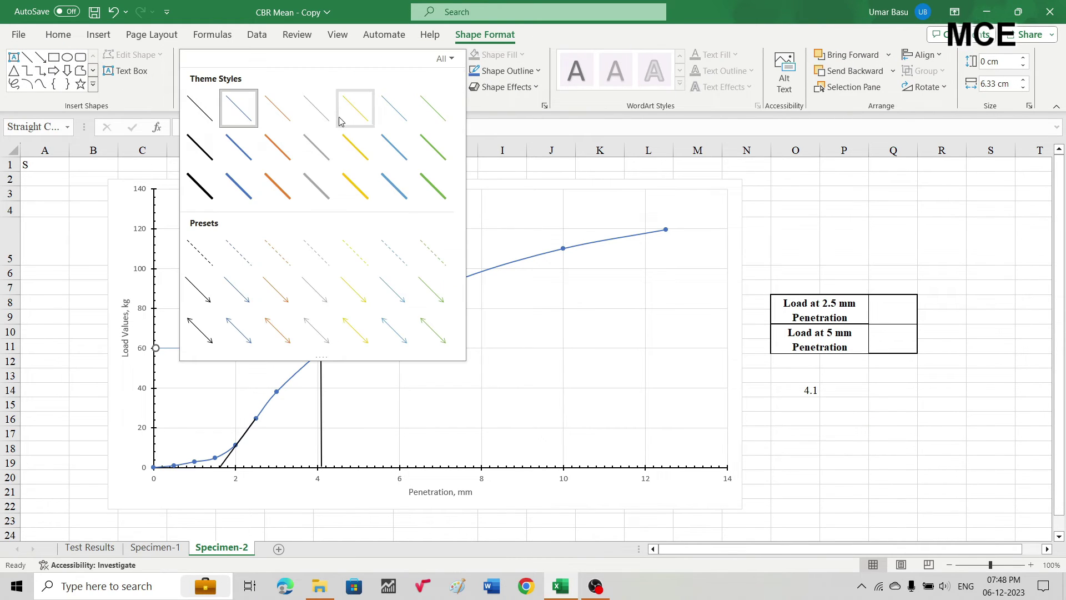
left_click(216, 160)
left_click(882, 432)
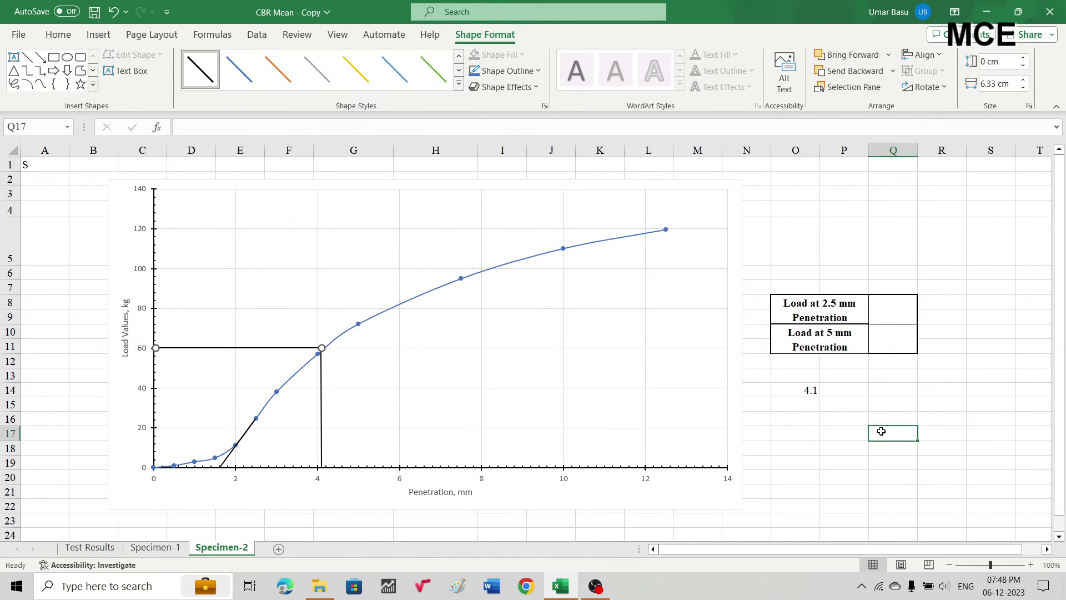
Enter 60 as the load at 2.5 mm penetration in cell Q8.
left_click(891, 310)
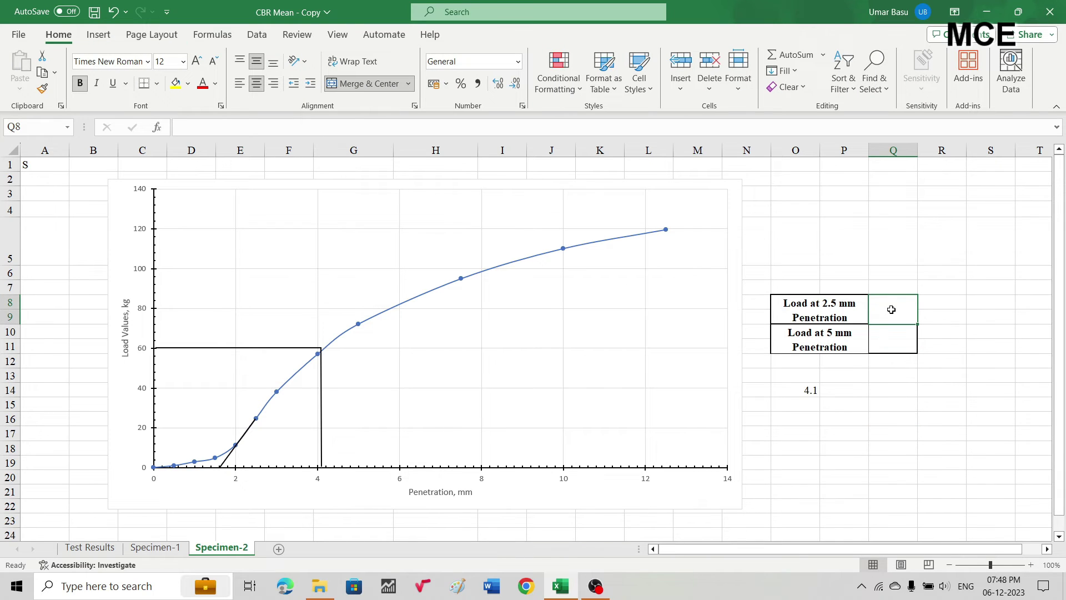
type("60")
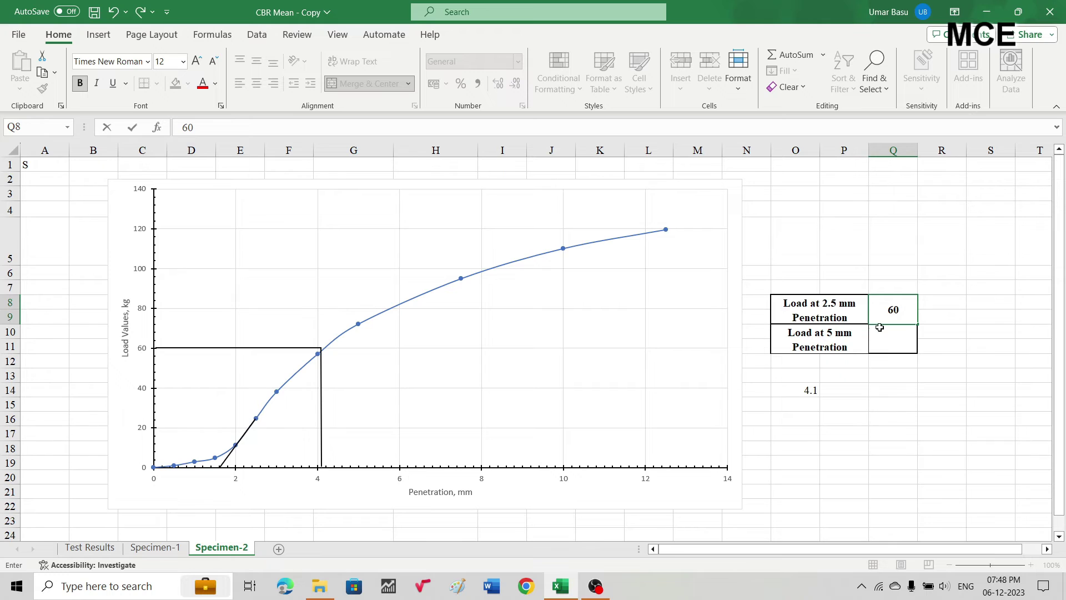
left_click(904, 416)
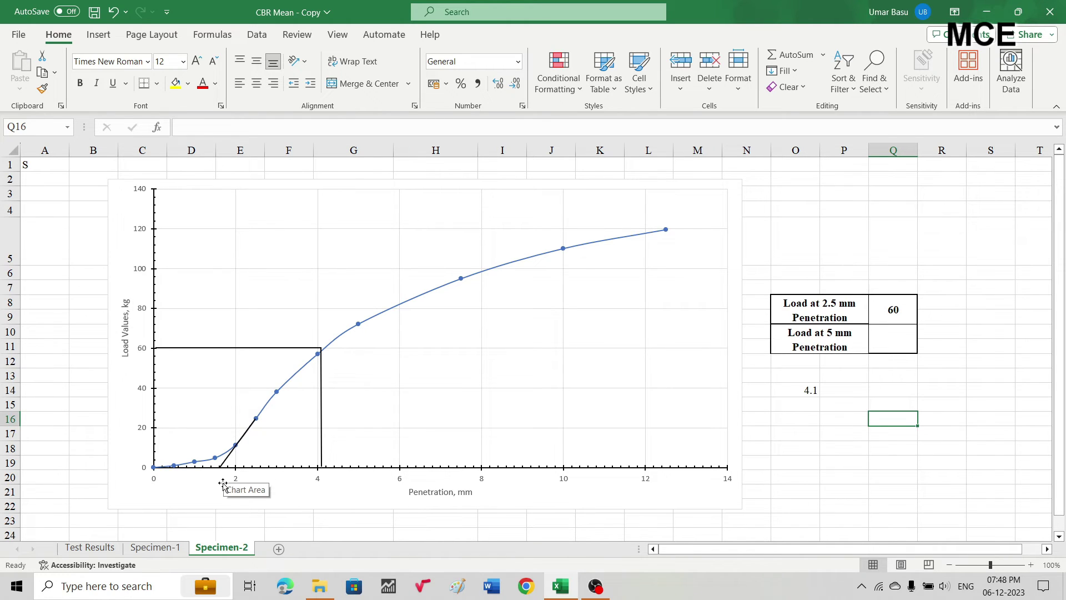
Calculate the corrected 5 mm penetration in cell O16 with the formula =1.6+5.
left_click(788, 422)
double_click(787, 422)
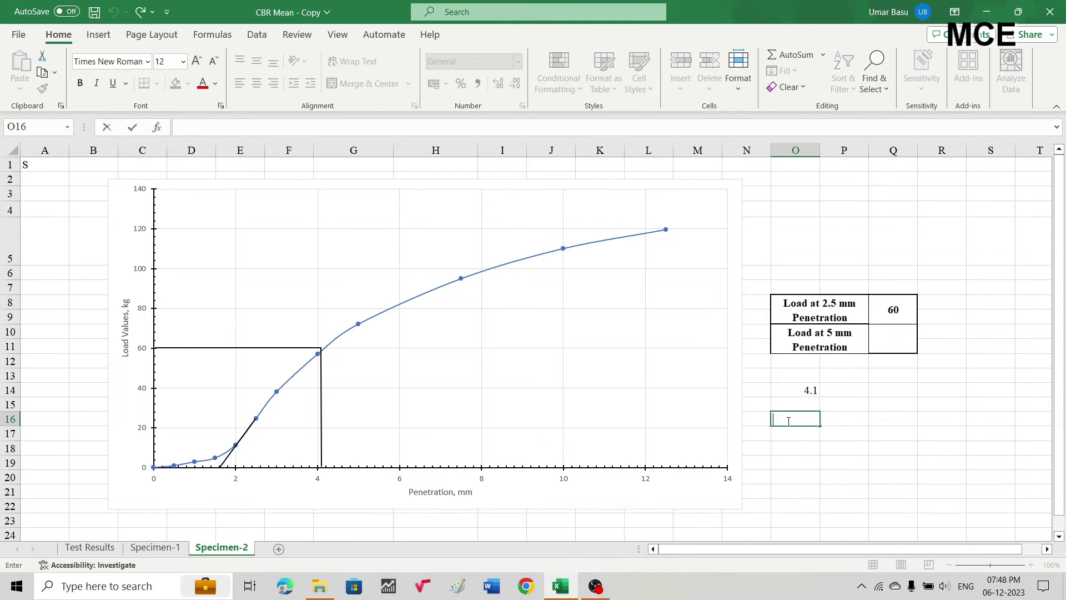
type("=1.6")
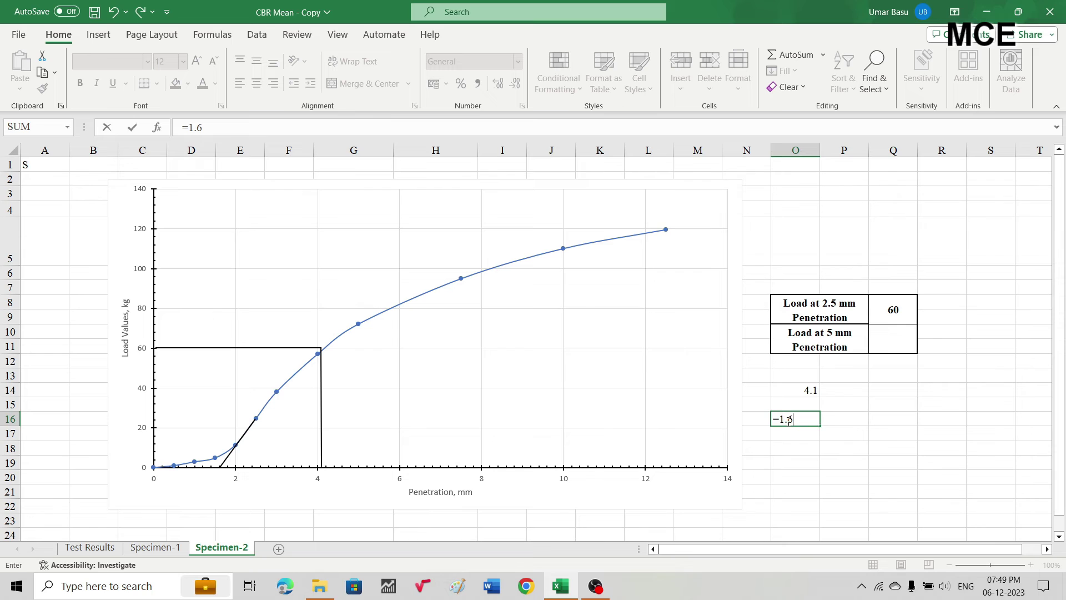
type("+5")
key("Return")
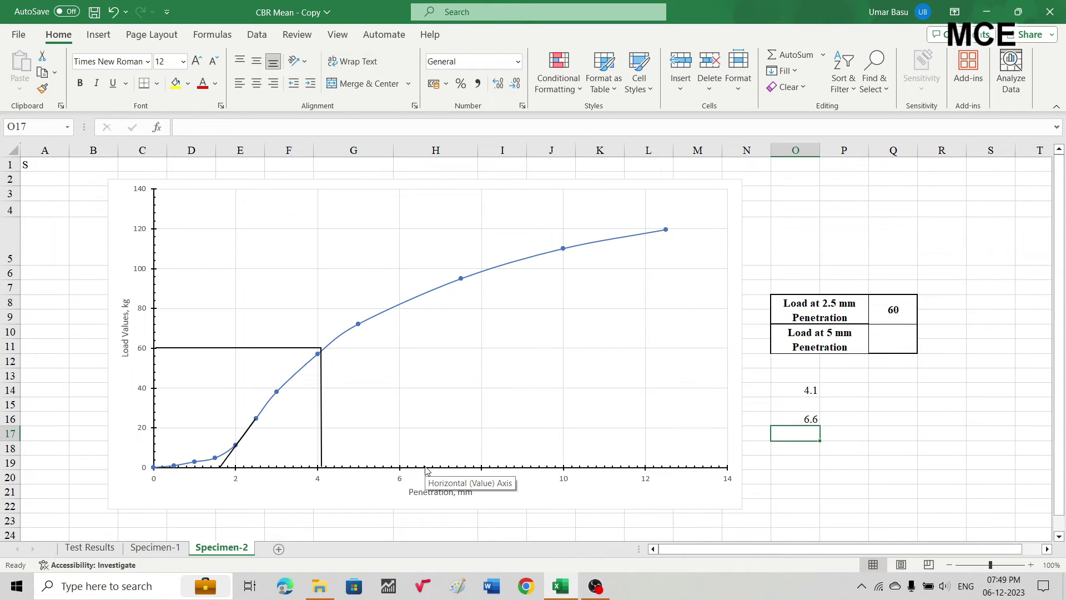
Draw a vertical line about 6.63 cm high from about 6.6 mm on the penetration axis up to the curve.
left_click(99, 36)
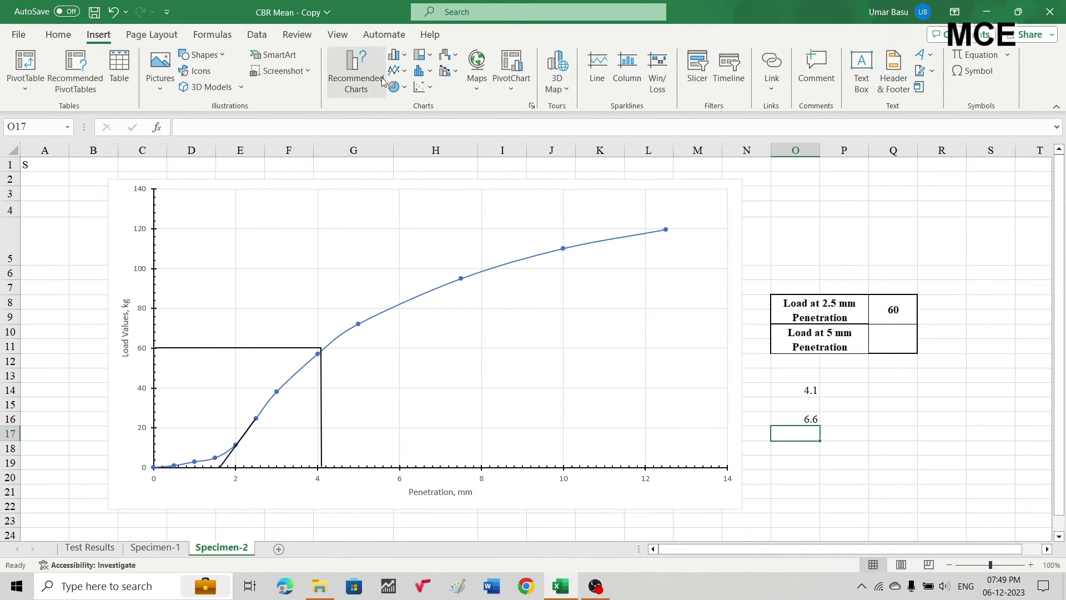
left_click(201, 55)
left_click(193, 96)
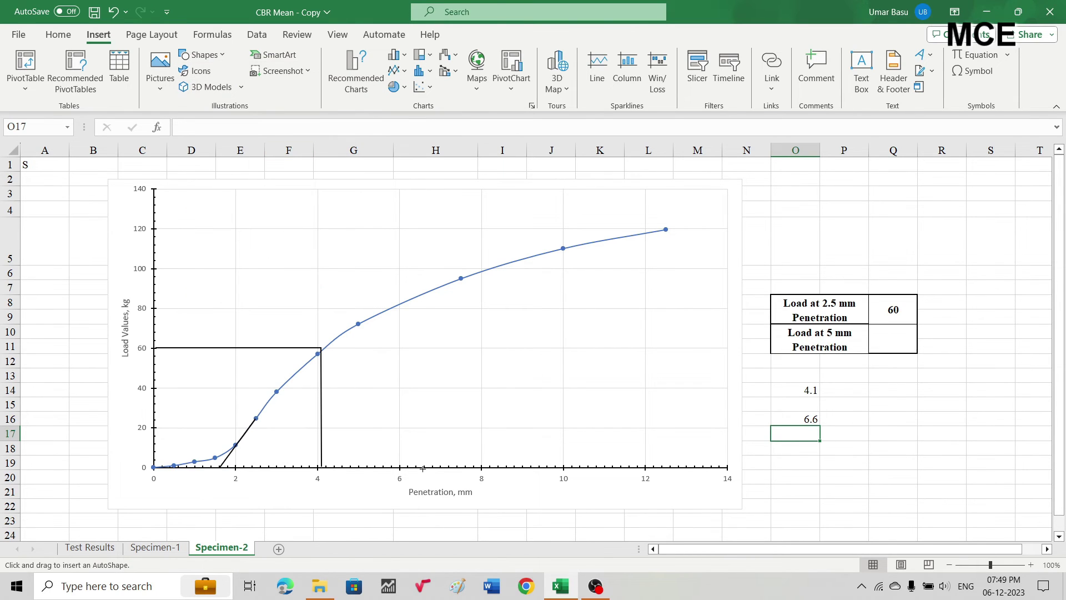
mouse_move(426, 467)
left_mouse_down()
mouse_move(414, 374)
mouse_move(428, 292)
left_mouse_up()
left_click_drag(428, 292, 425, 293)
left_click_drag(426, 293, 427, 292)
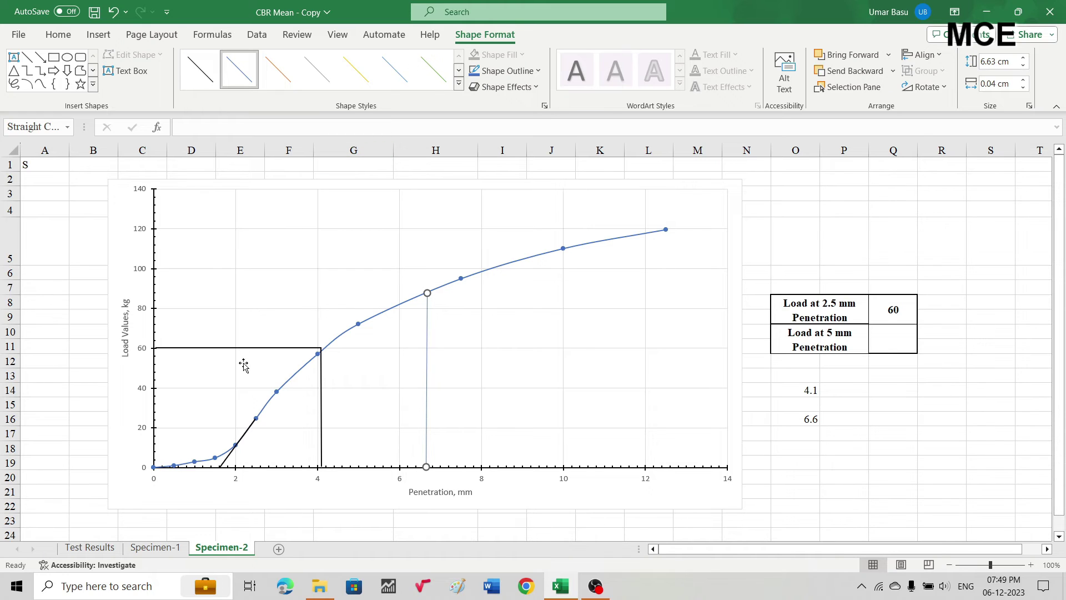
Align the vertical line with 6.6 mm on the penetration axis and style it medium-weight black.
mouse_move(427, 351)
left_mouse_down()
mouse_move(416, 345)
mouse_move(426, 349)
left_mouse_up()
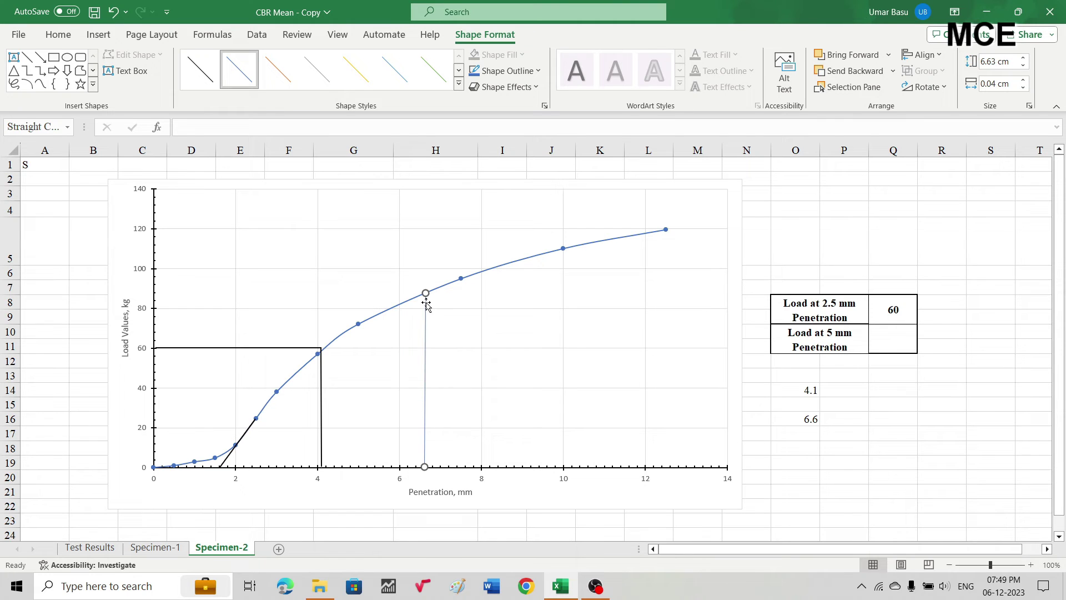
left_click(458, 83)
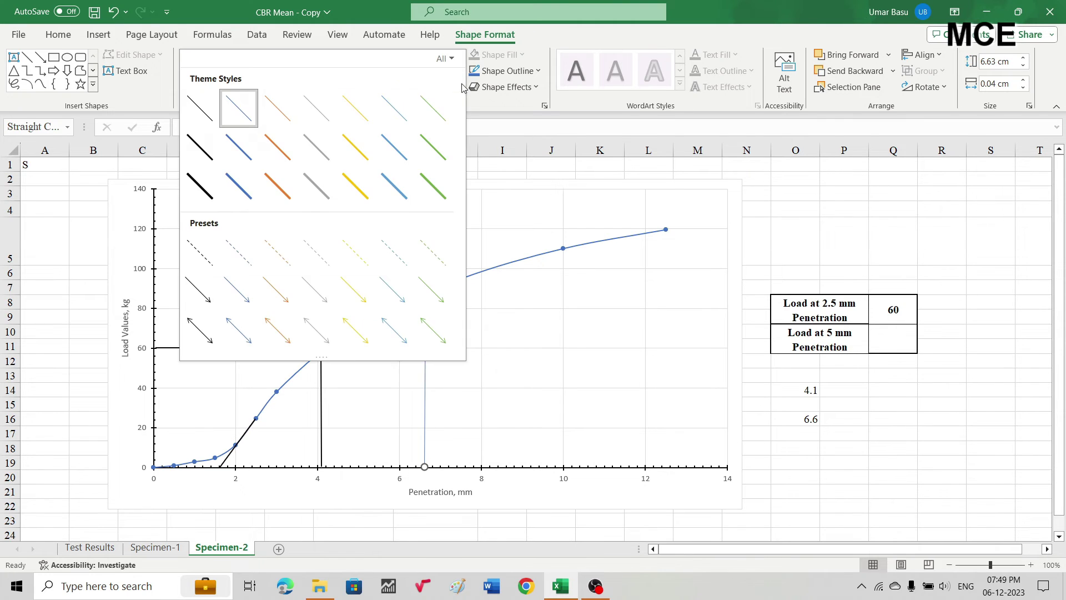
left_click(202, 161)
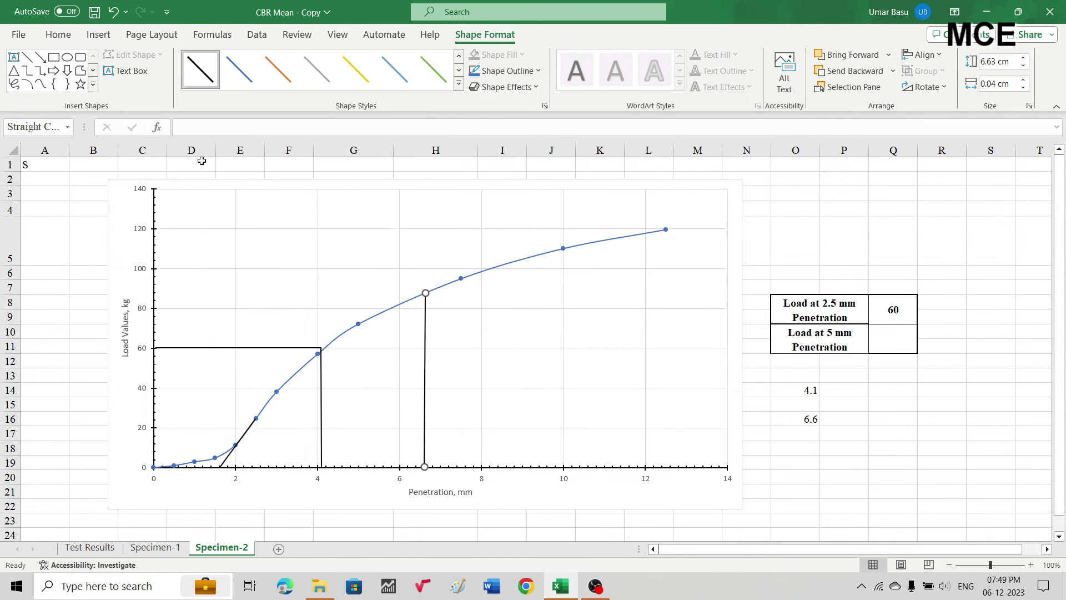
Draw a horizontal line about 10.31 cm long from the top of the 6.6 mm line to the load axis and style it medium-weight black.
left_click(27, 61)
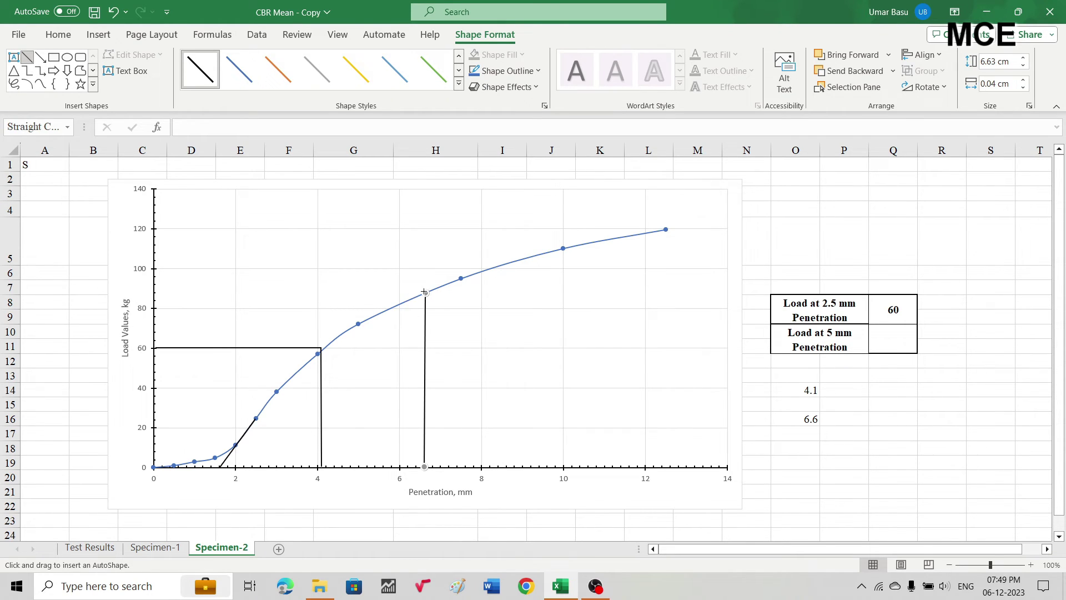
left_click_drag(421, 289, 154, 291)
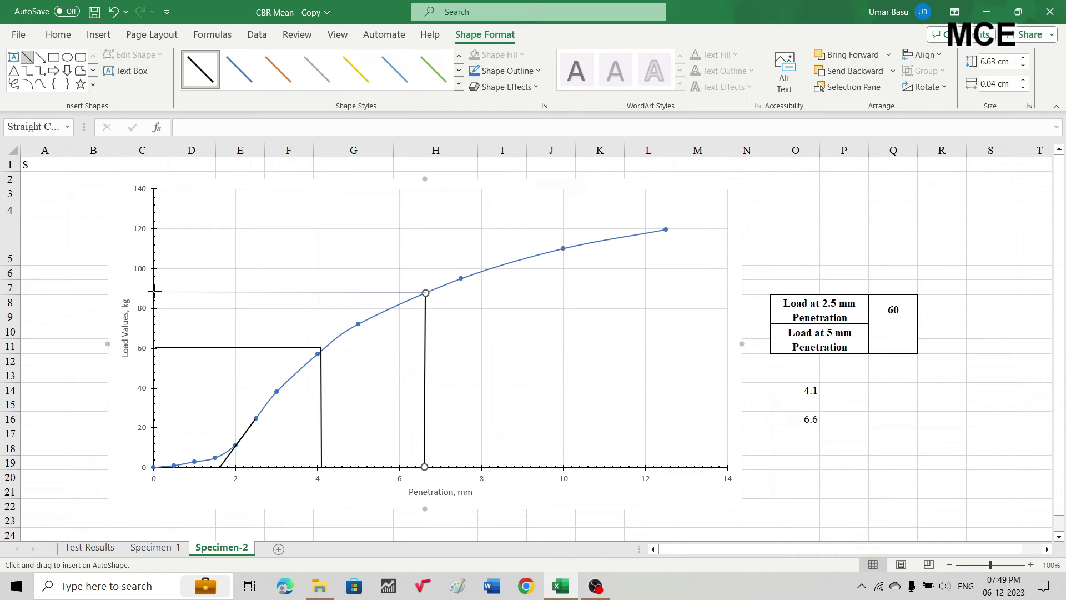
left_click_drag(155, 290, 155, 291)
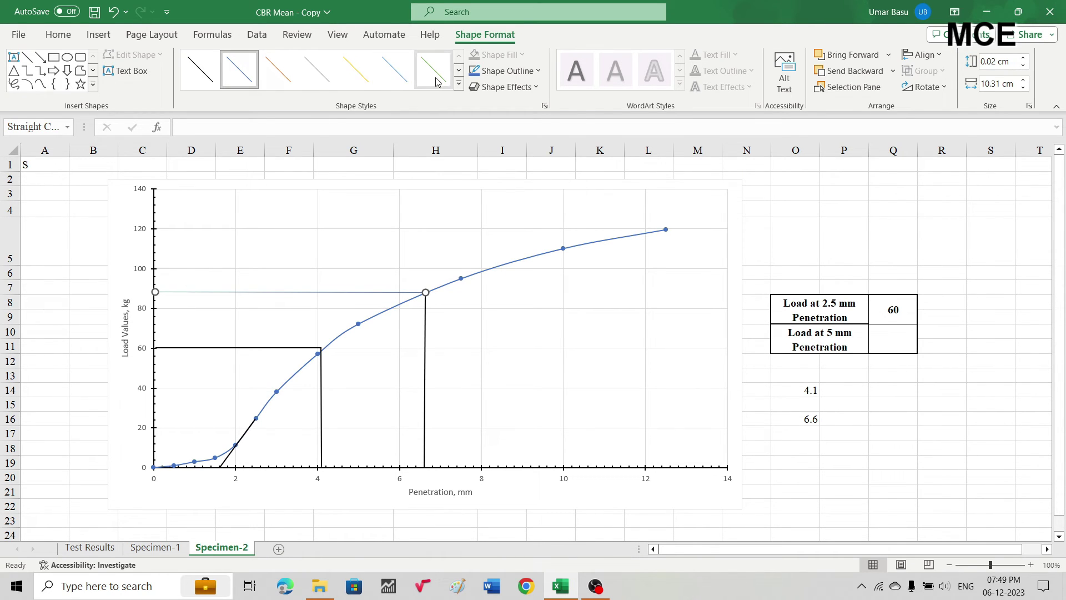
left_click(459, 84)
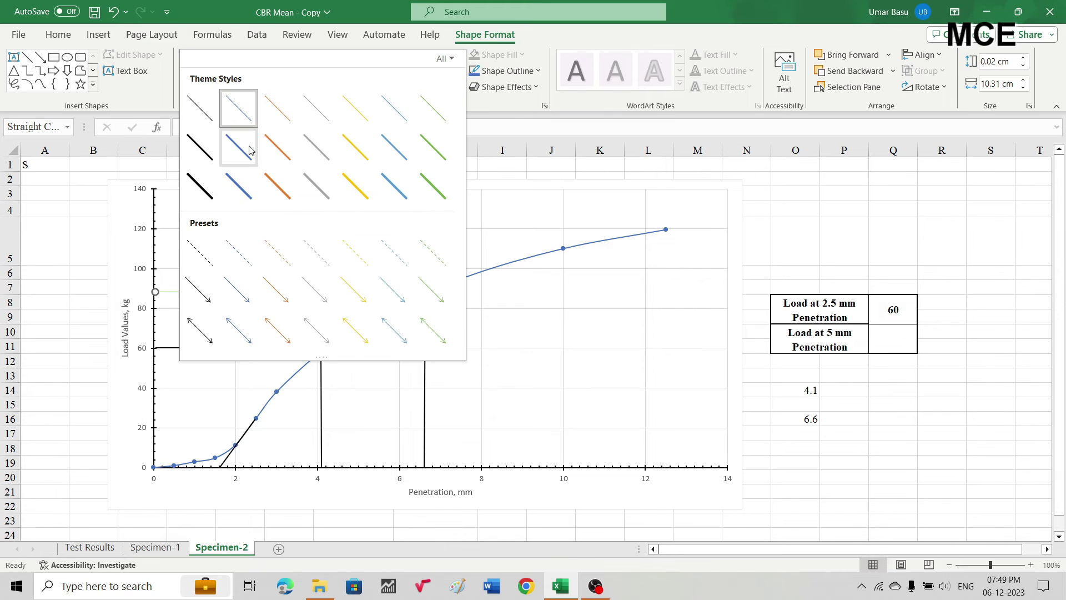
left_click(190, 160)
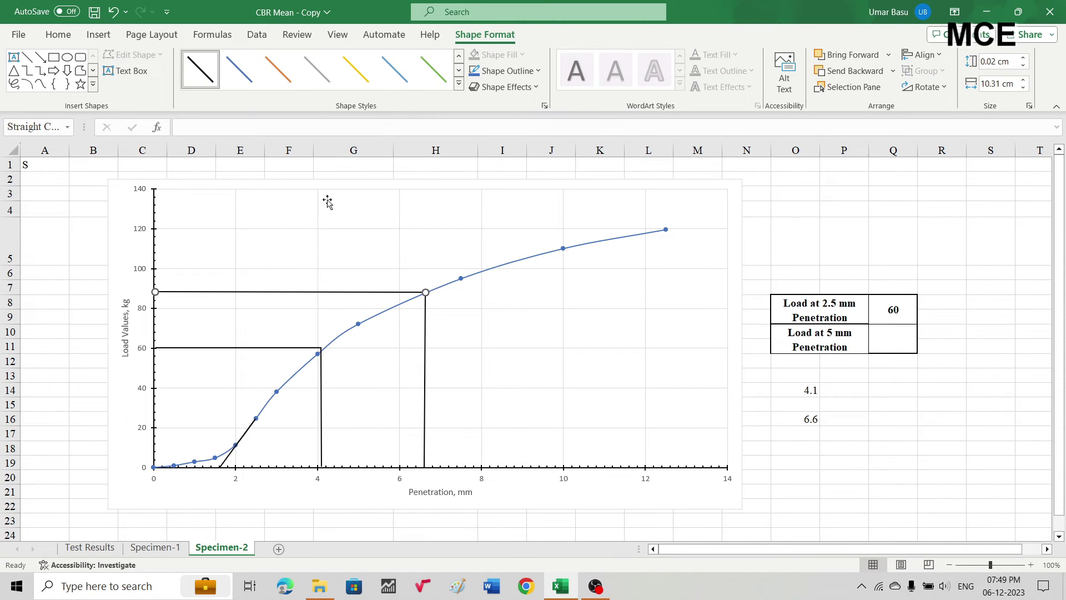
left_click(961, 418)
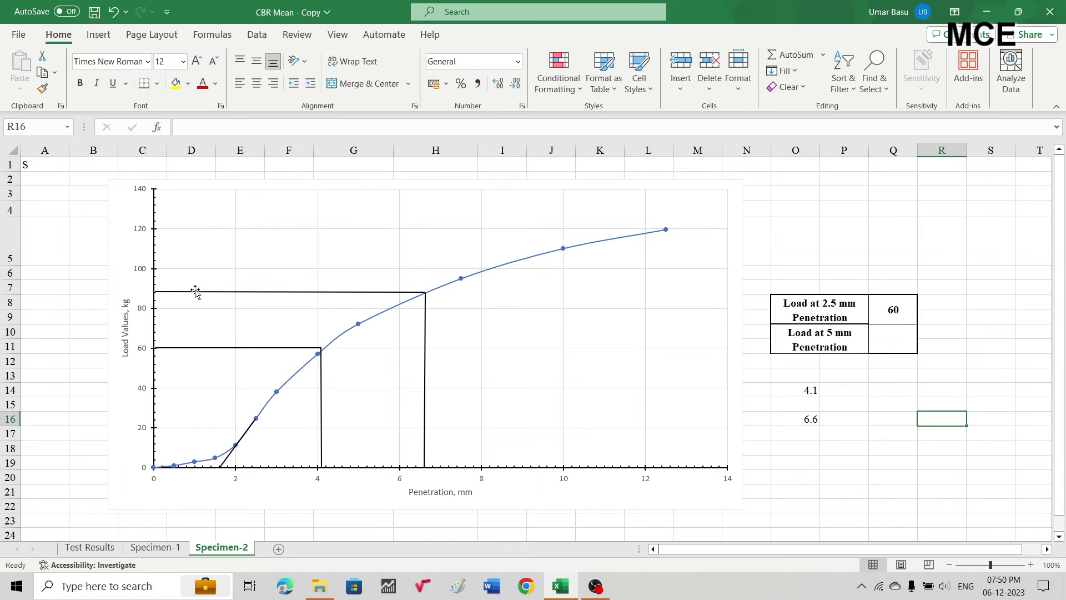
Enter 88 as the load at 5 mm penetration in cell Q10.
left_click(887, 334)
type("88")
key("Return")
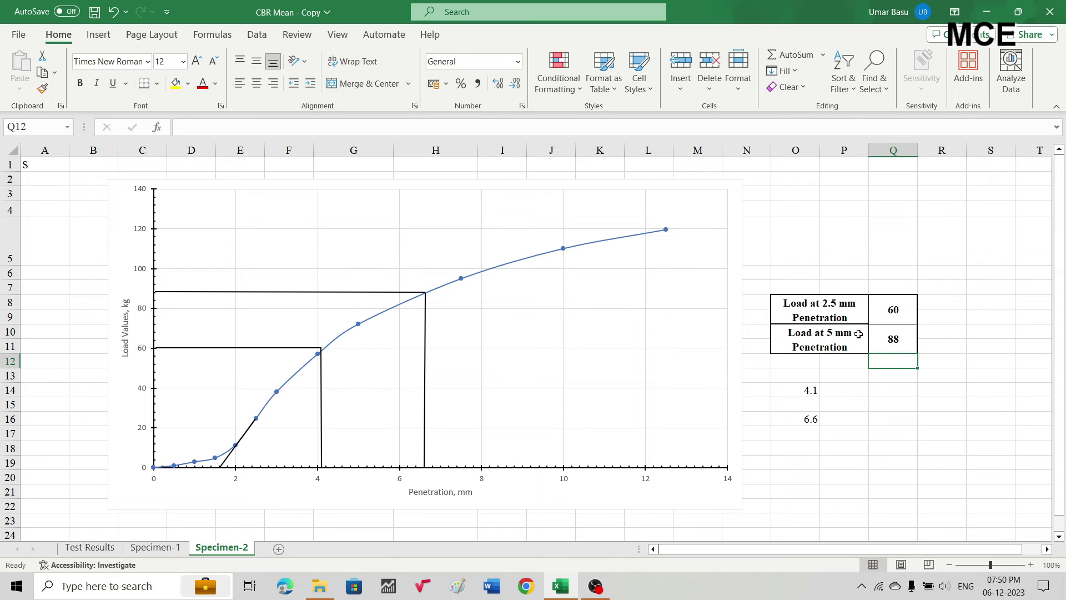